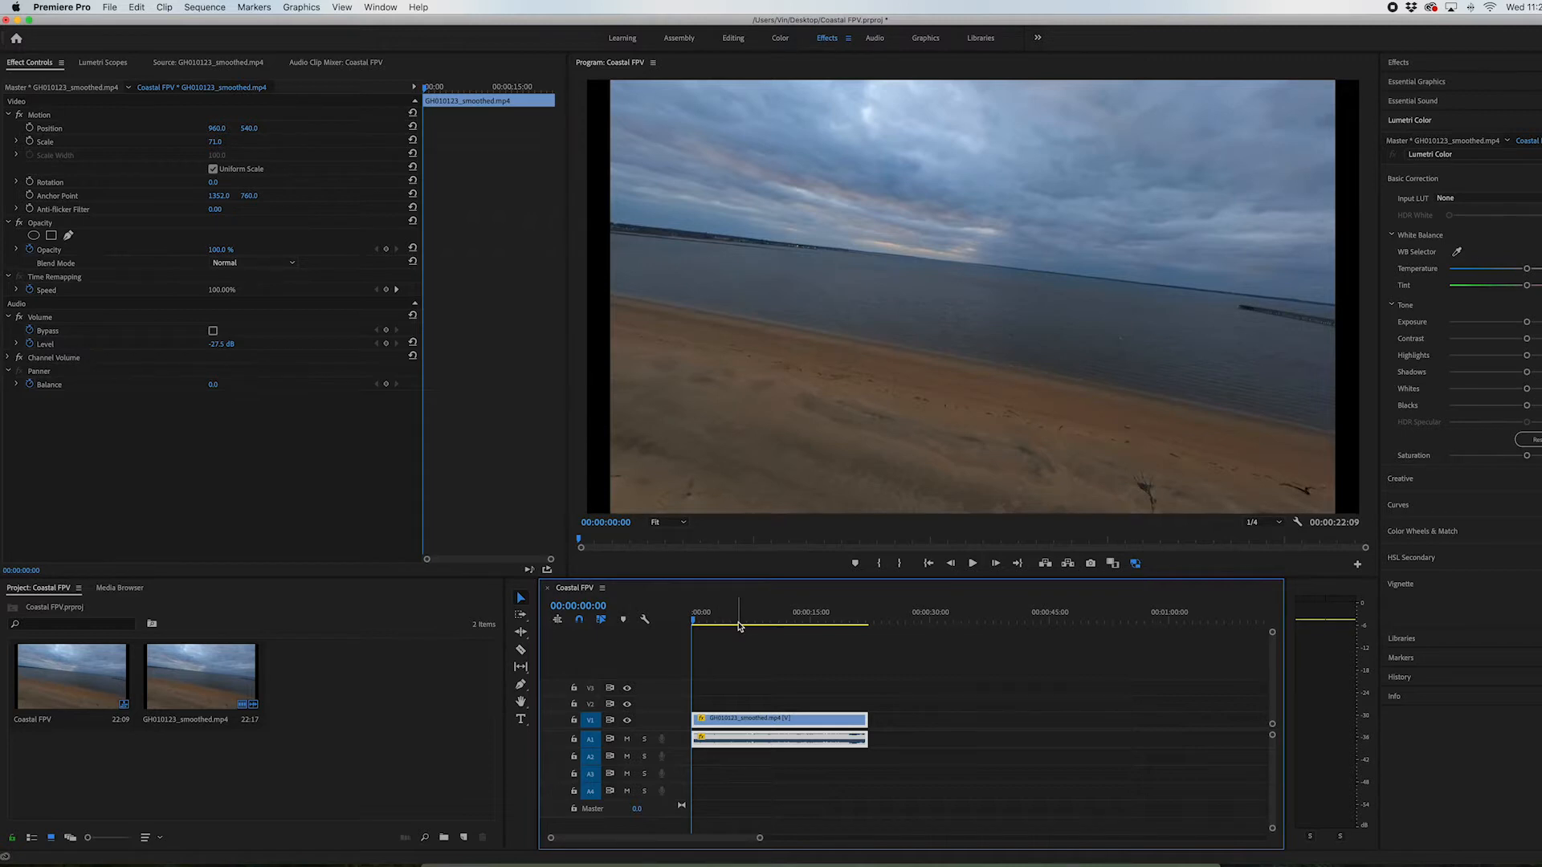
# Preview the sequence, unlink the GH010123_smoothed.mp4 clip's video and audio, and delete its audio from track A1
pyautogui.press('space')
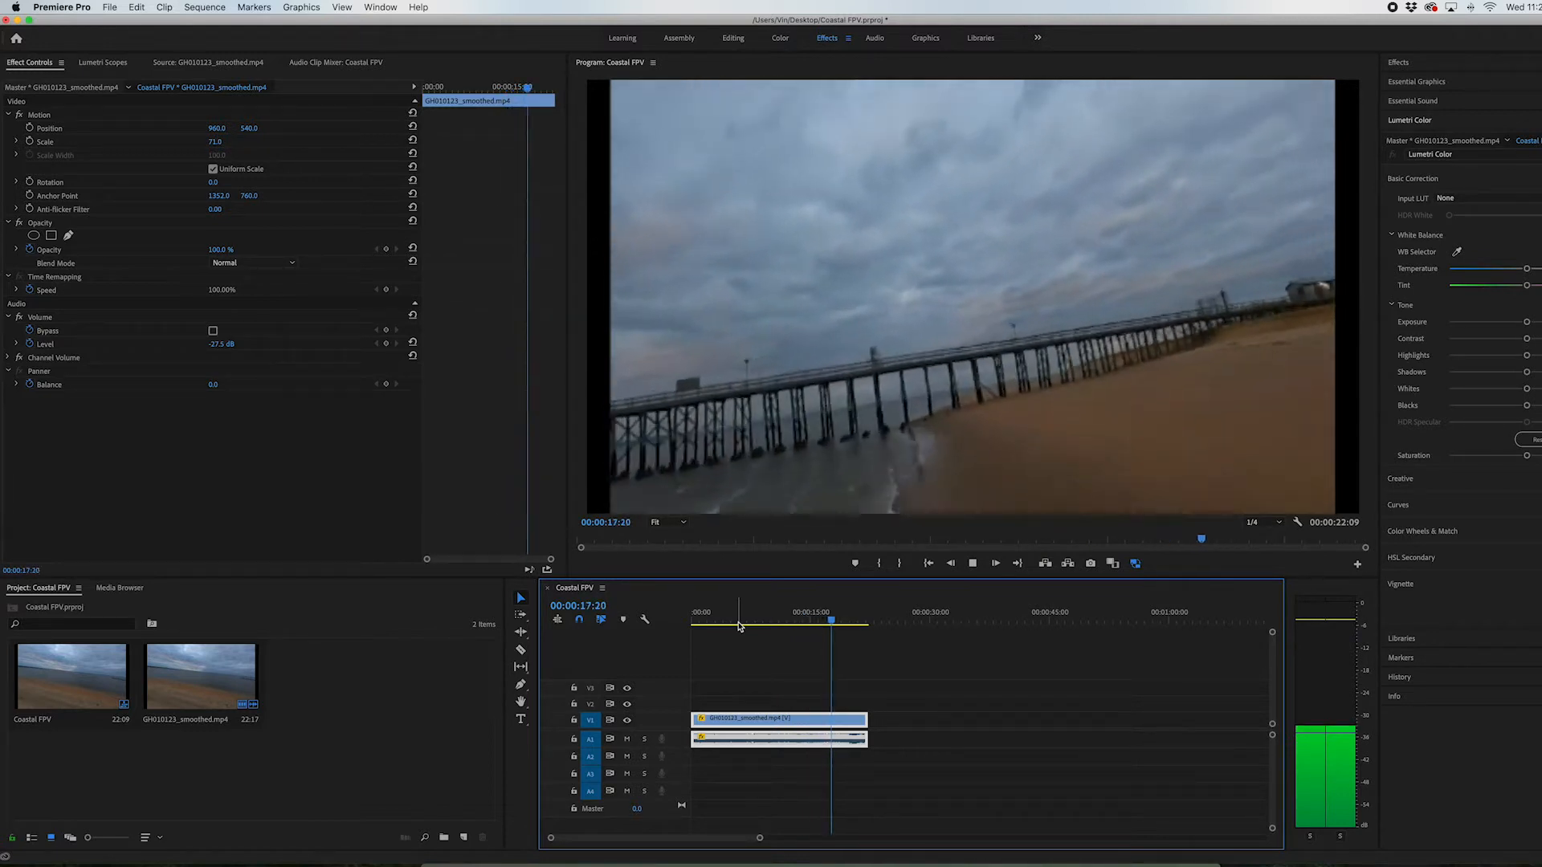
pyautogui.press('space')
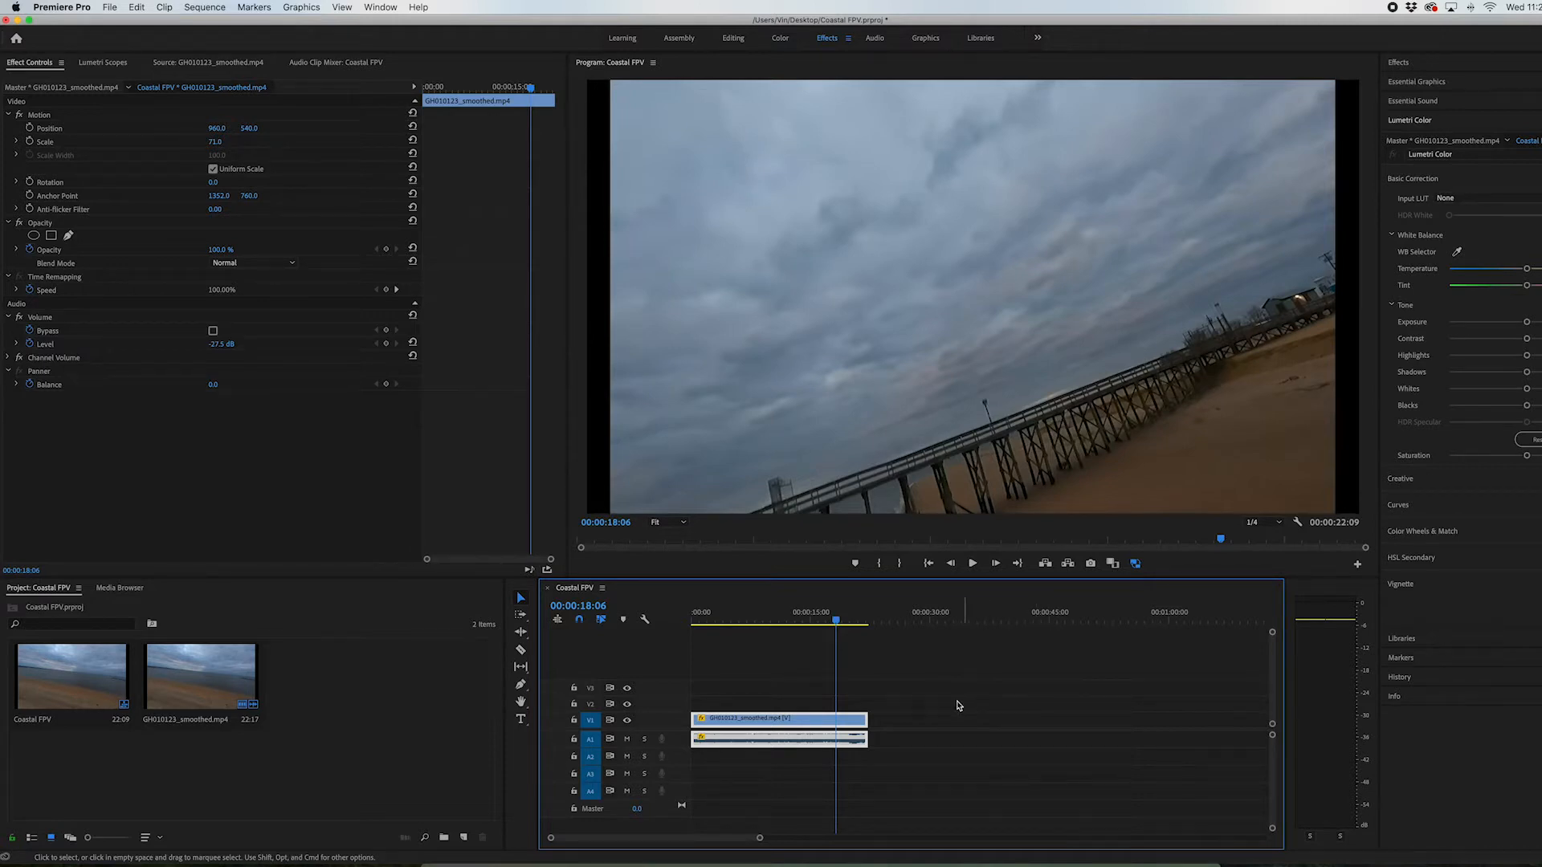
pyautogui.rightClick(837, 742)
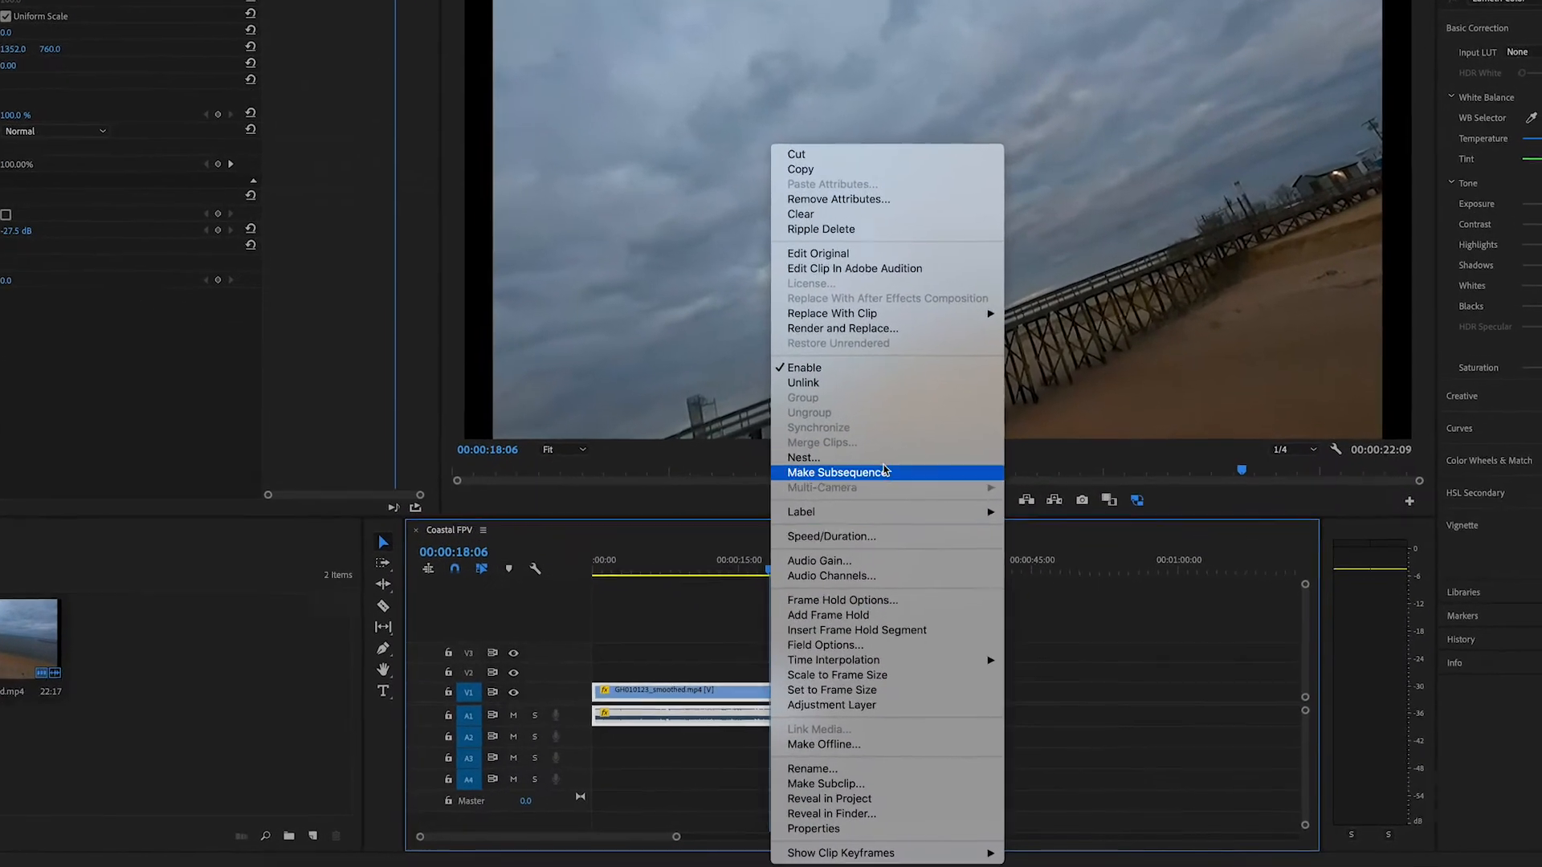
pyautogui.click(839, 383)
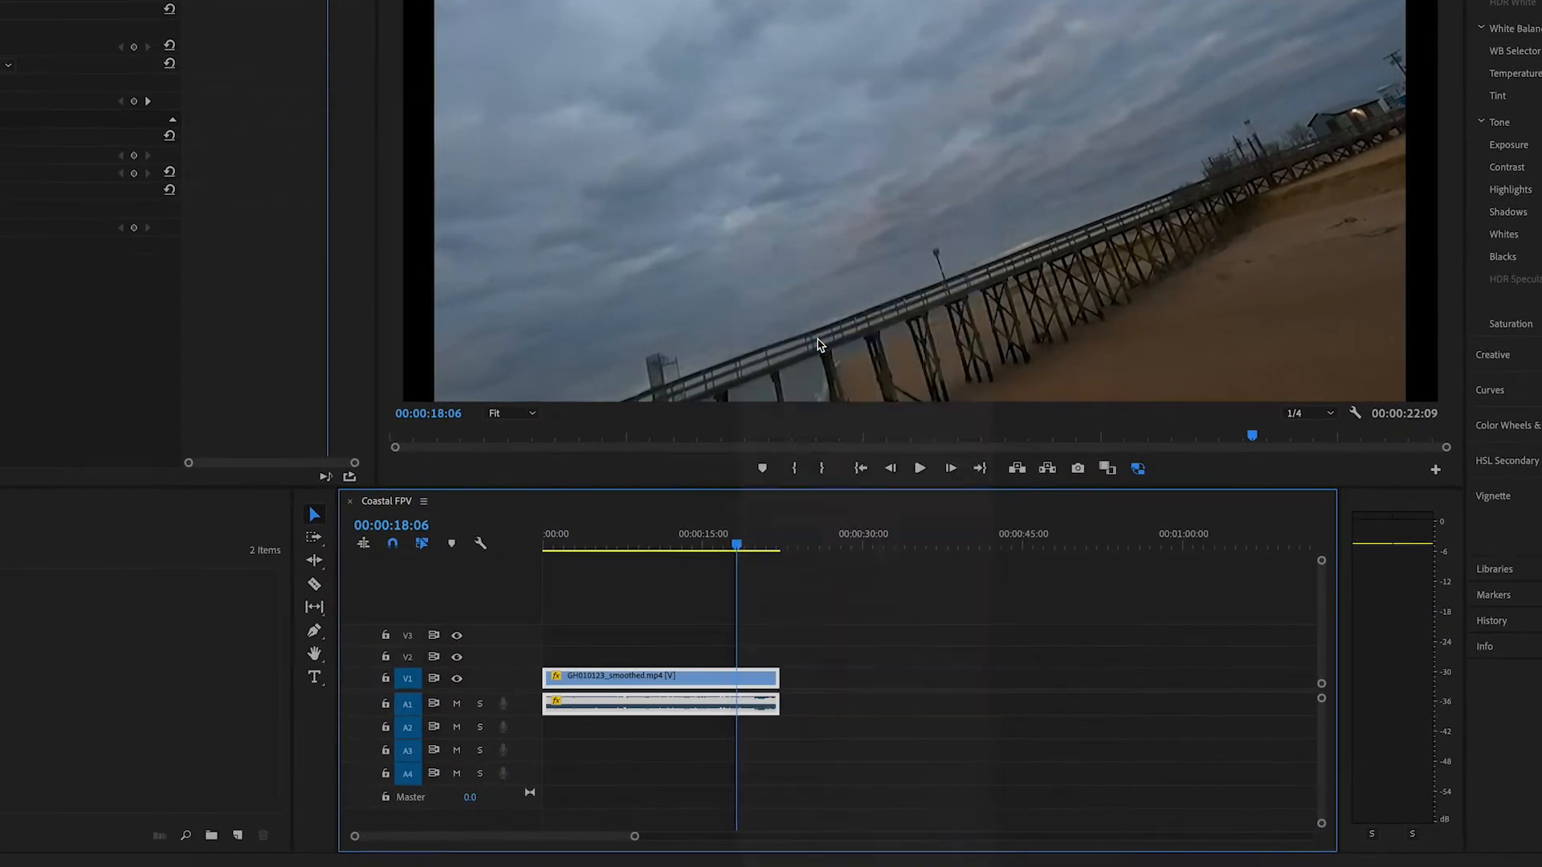
pyautogui.click(695, 709)
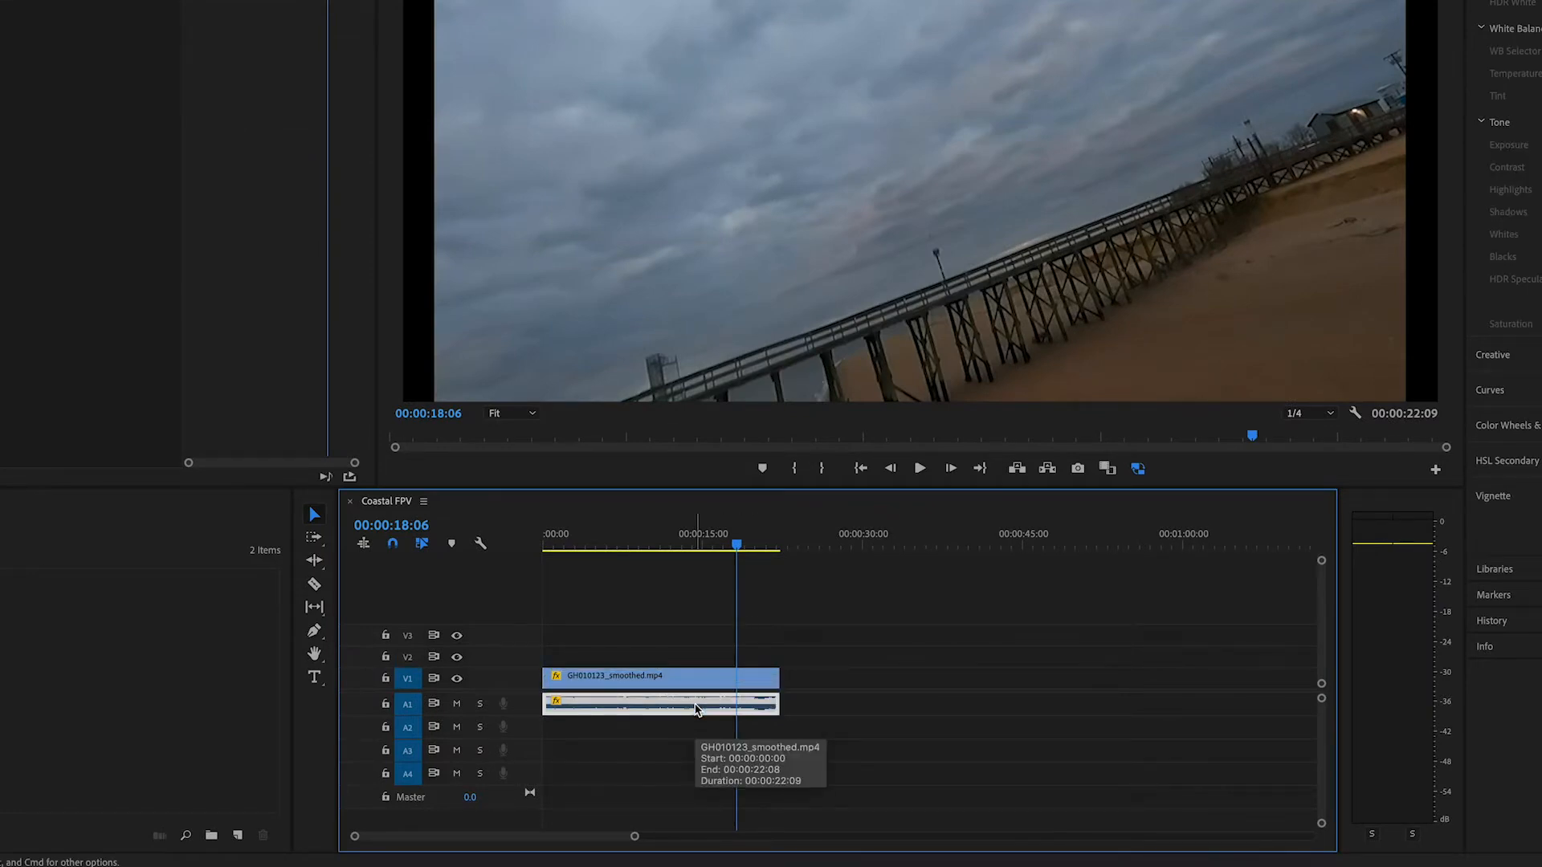
pyautogui.press('Delete')
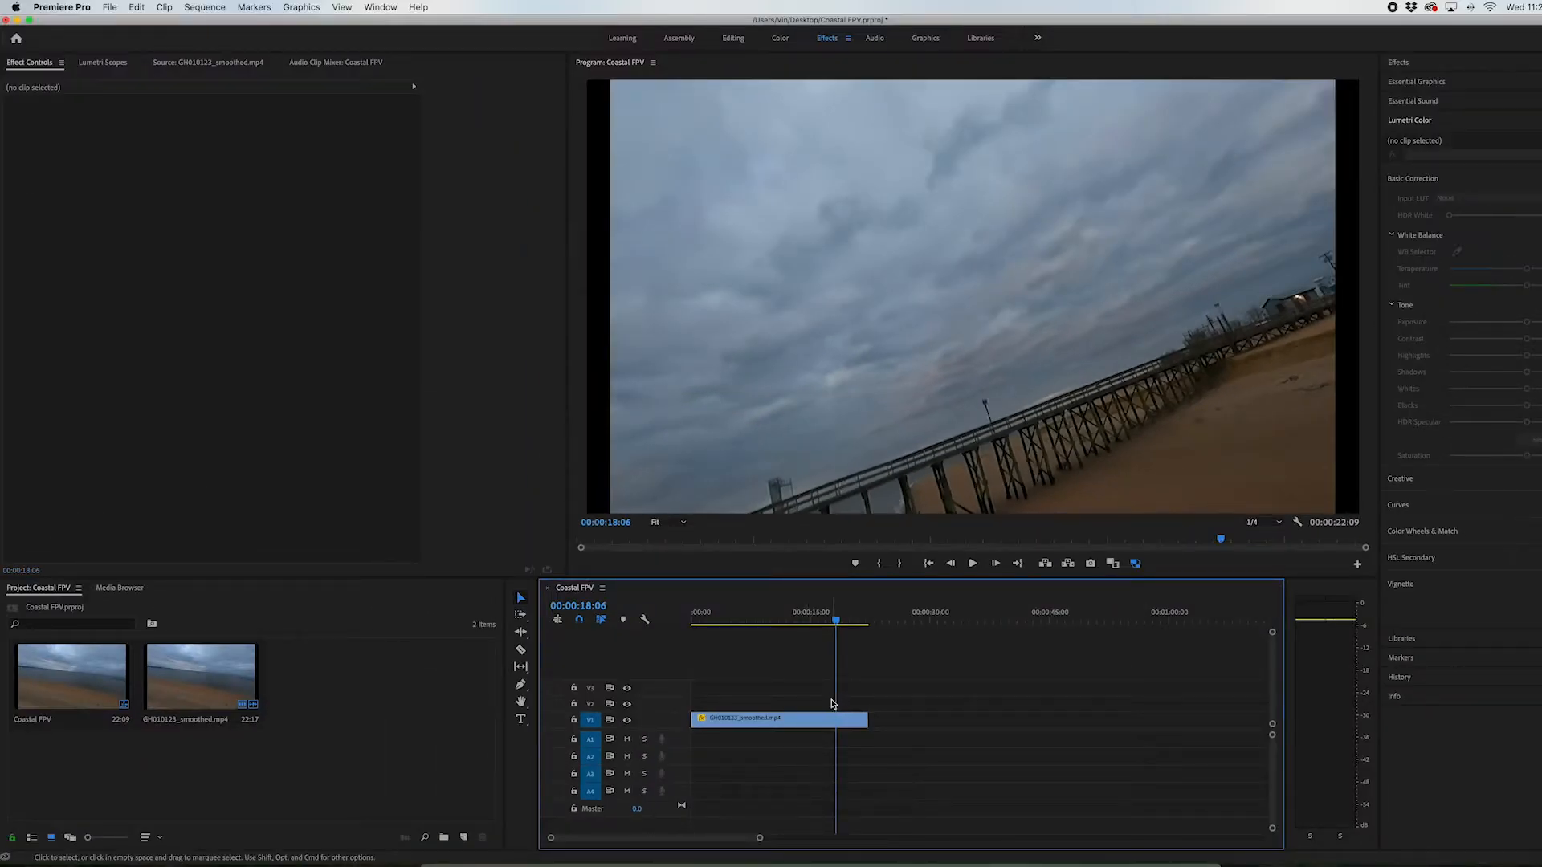
# Play the muted footage from the start of the sequence to review the drone flight over the beach
pyautogui.moveTo(713, 624); pyautogui.dragTo(578, 616)
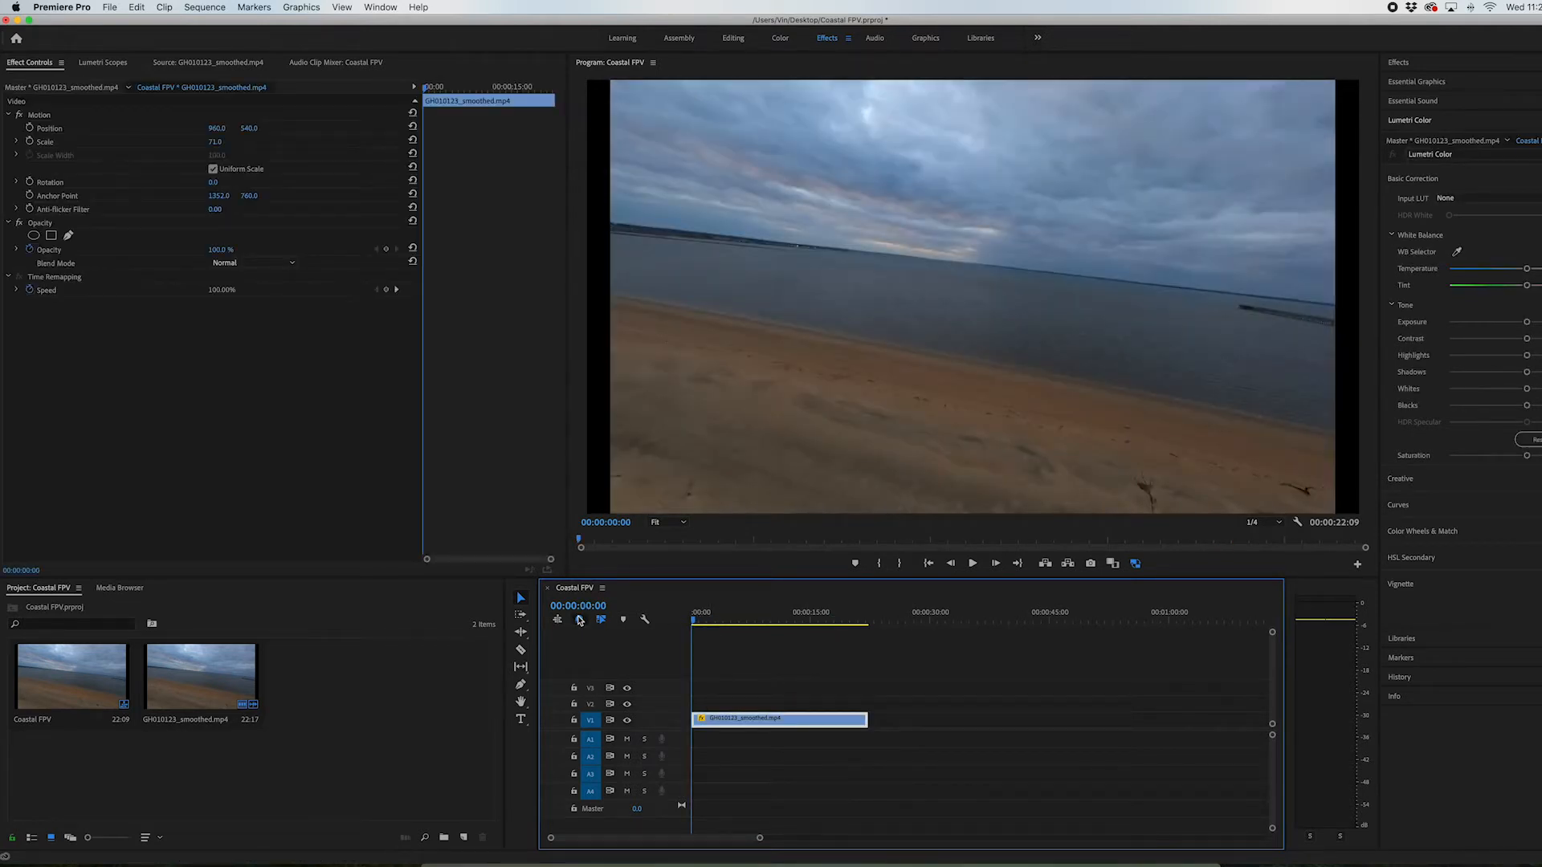
pyautogui.press('space')
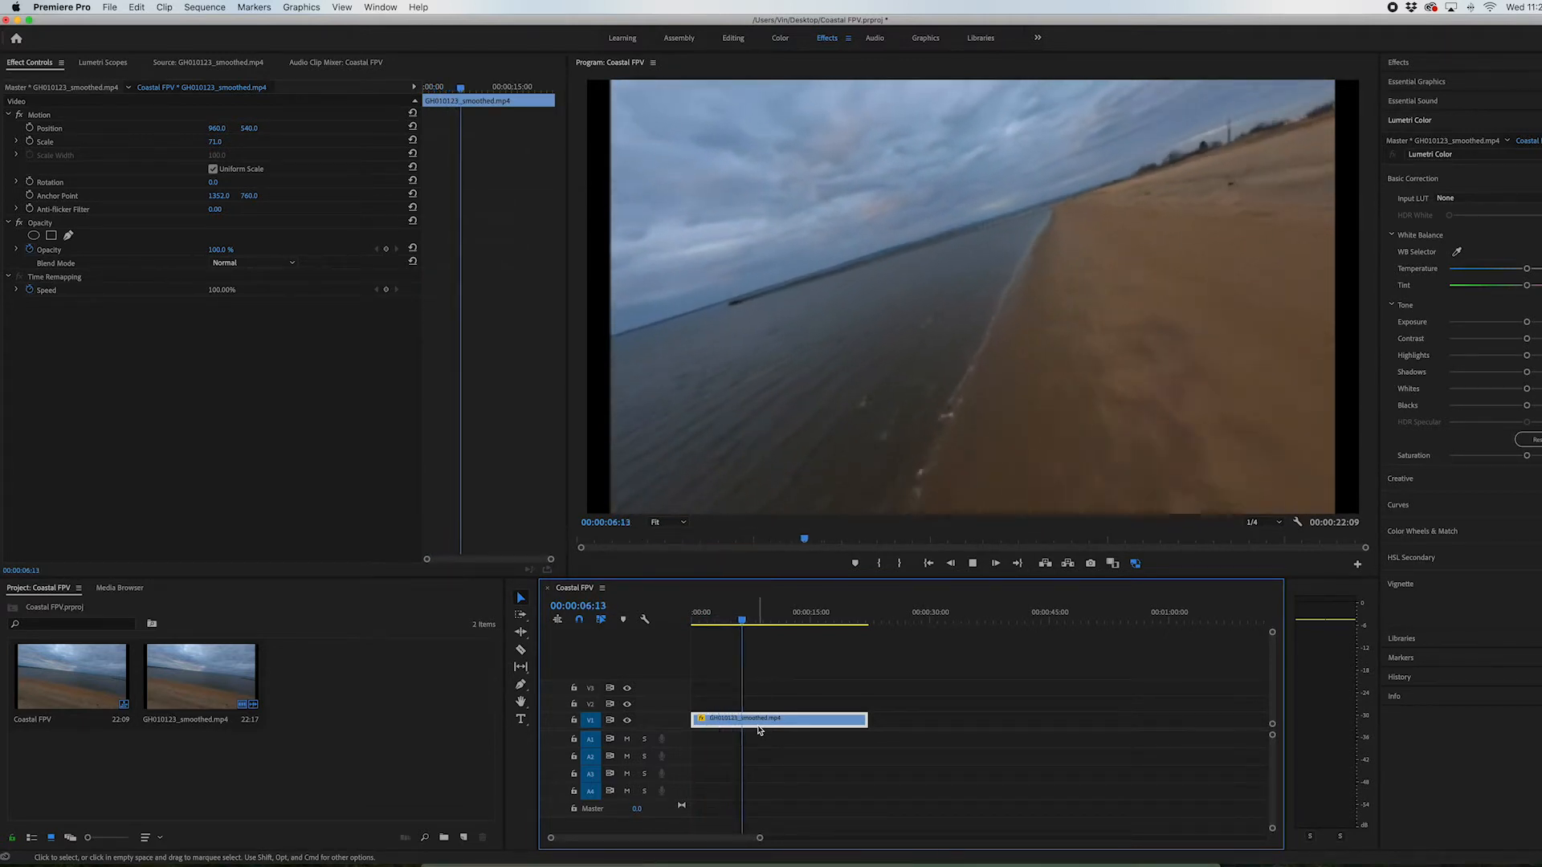
pyautogui.press('space')
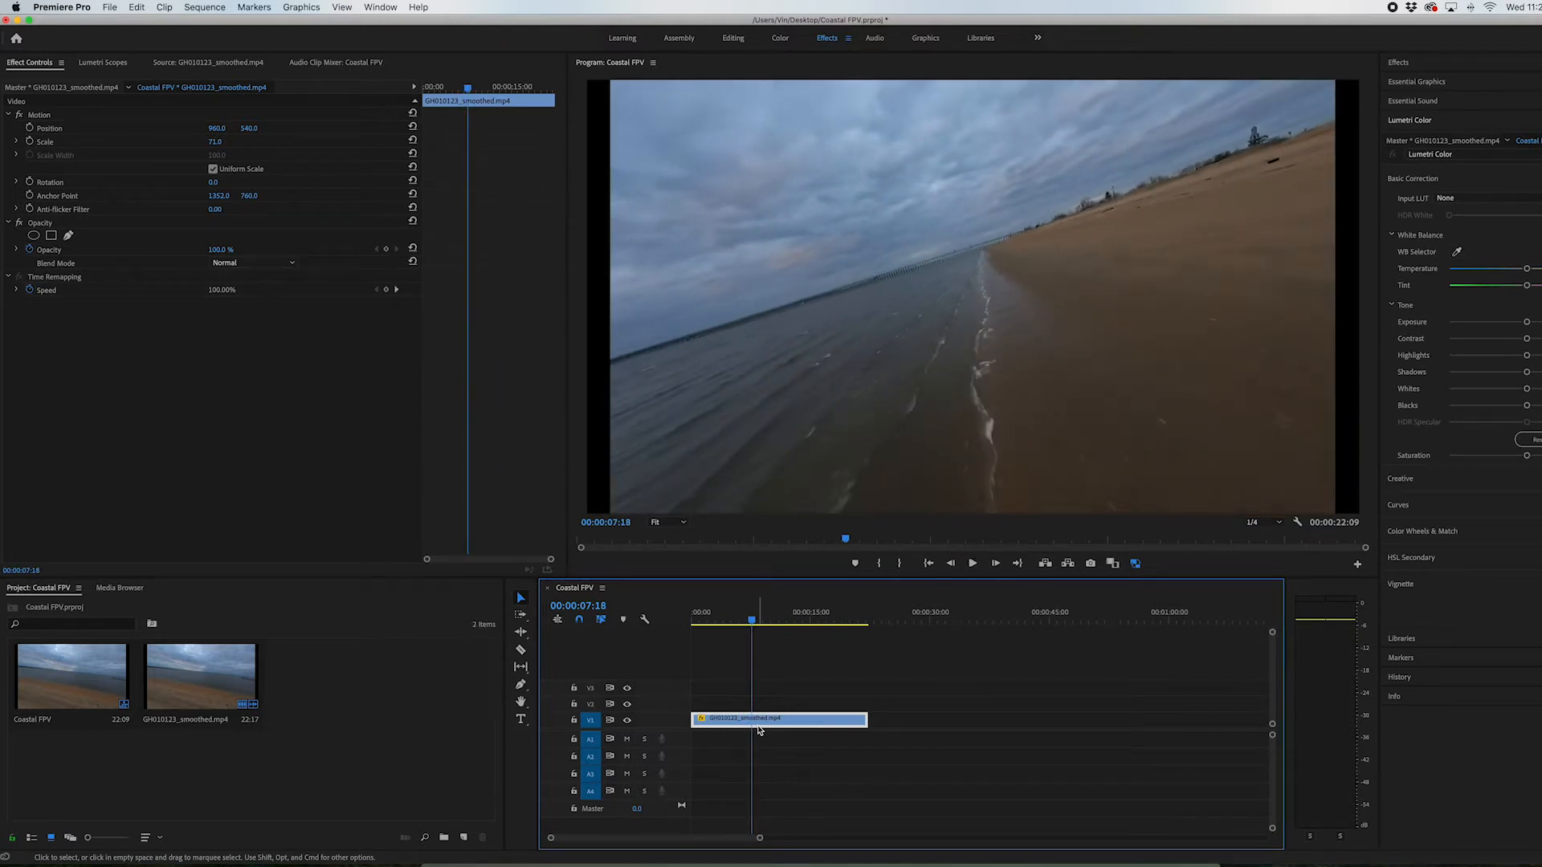
# Import the Aerial SoundPak folder from the SoundPaks folder in Finder into the Coastal FPV project
pyautogui.click(450, 864)
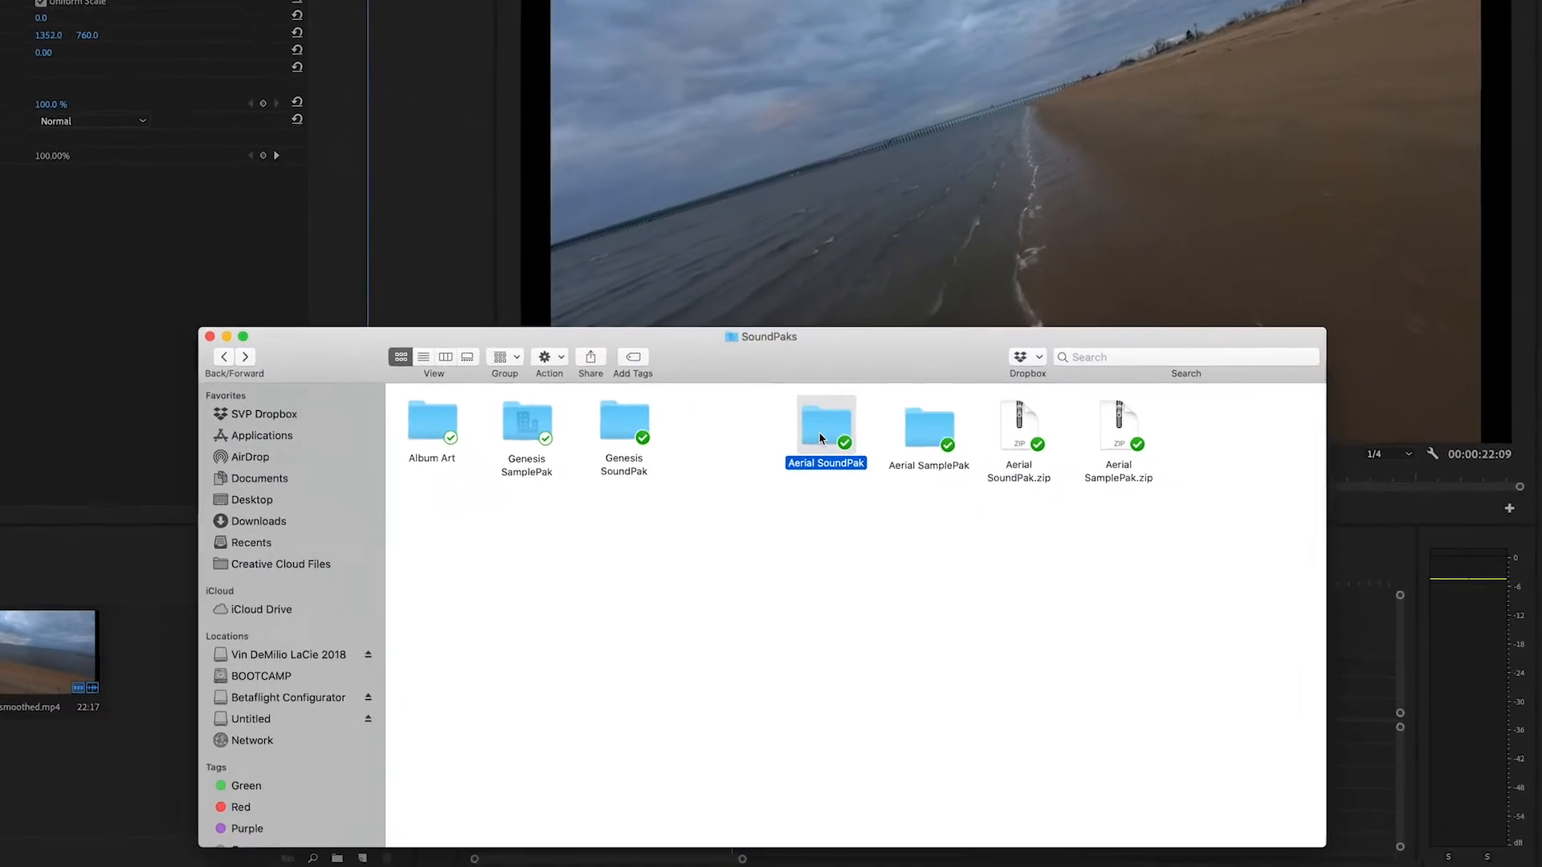
pyautogui.moveTo(819, 437); pyautogui.dragTo(129, 663)
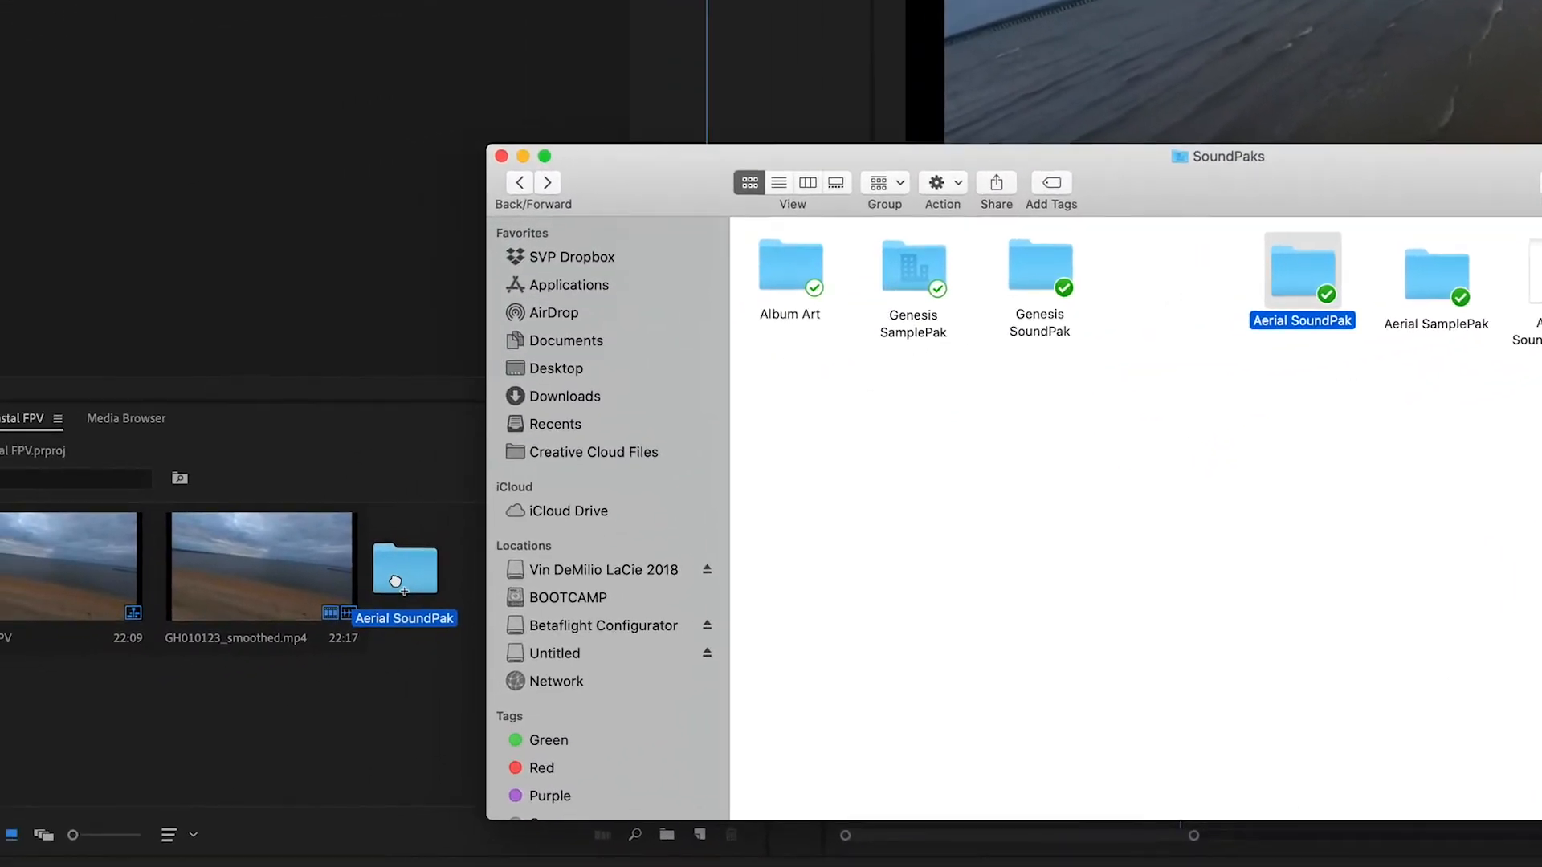
pyautogui.moveTo(395, 581); pyautogui.dragTo(397, 580)
pyautogui.moveTo(486, 565); pyautogui.dragTo(485, 566)
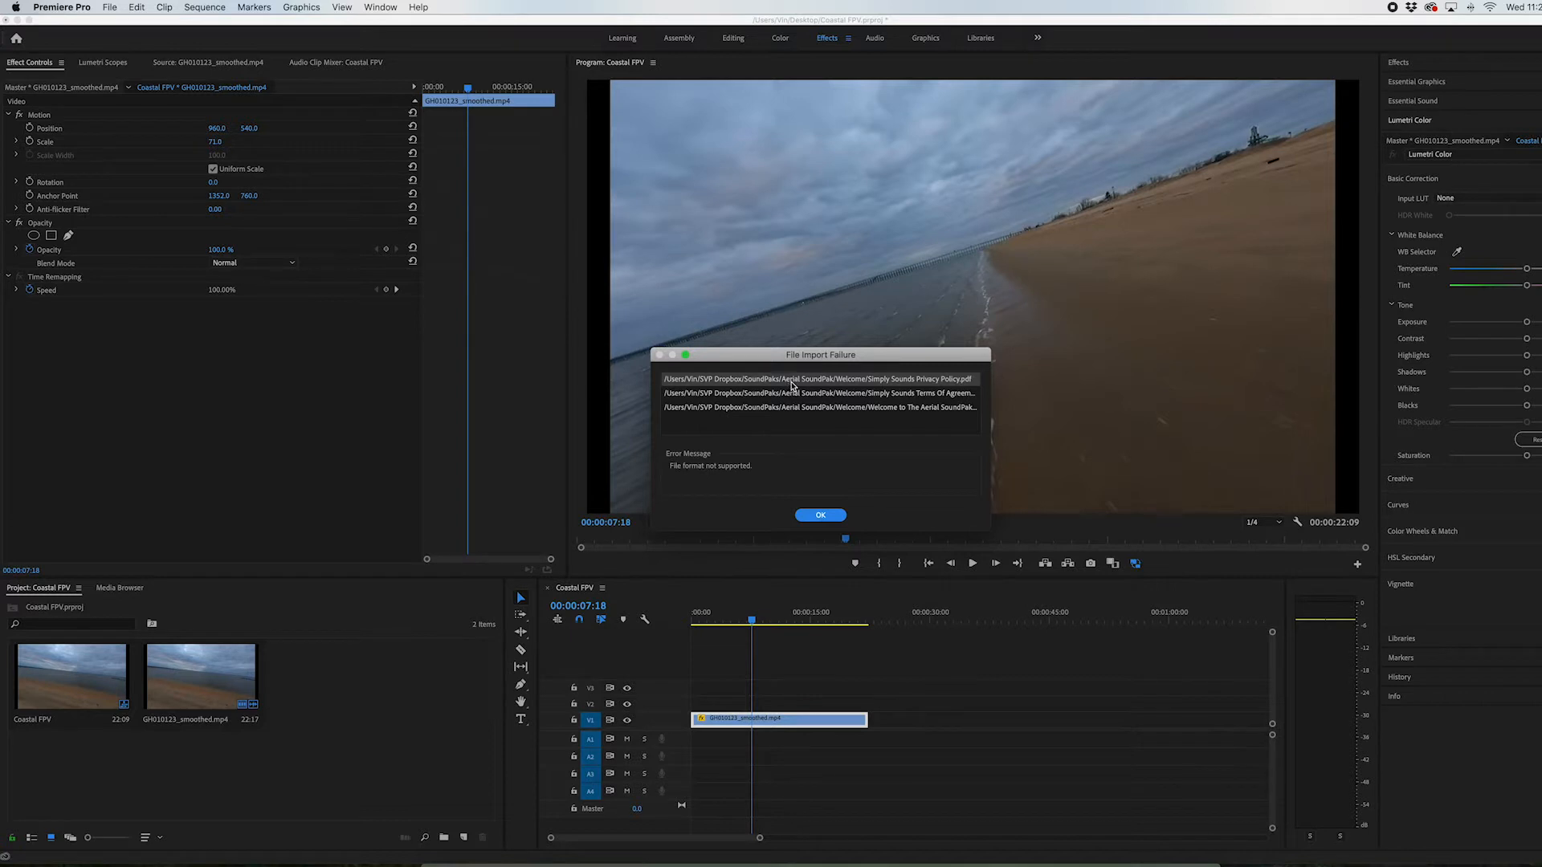
pyautogui.click(820, 515)
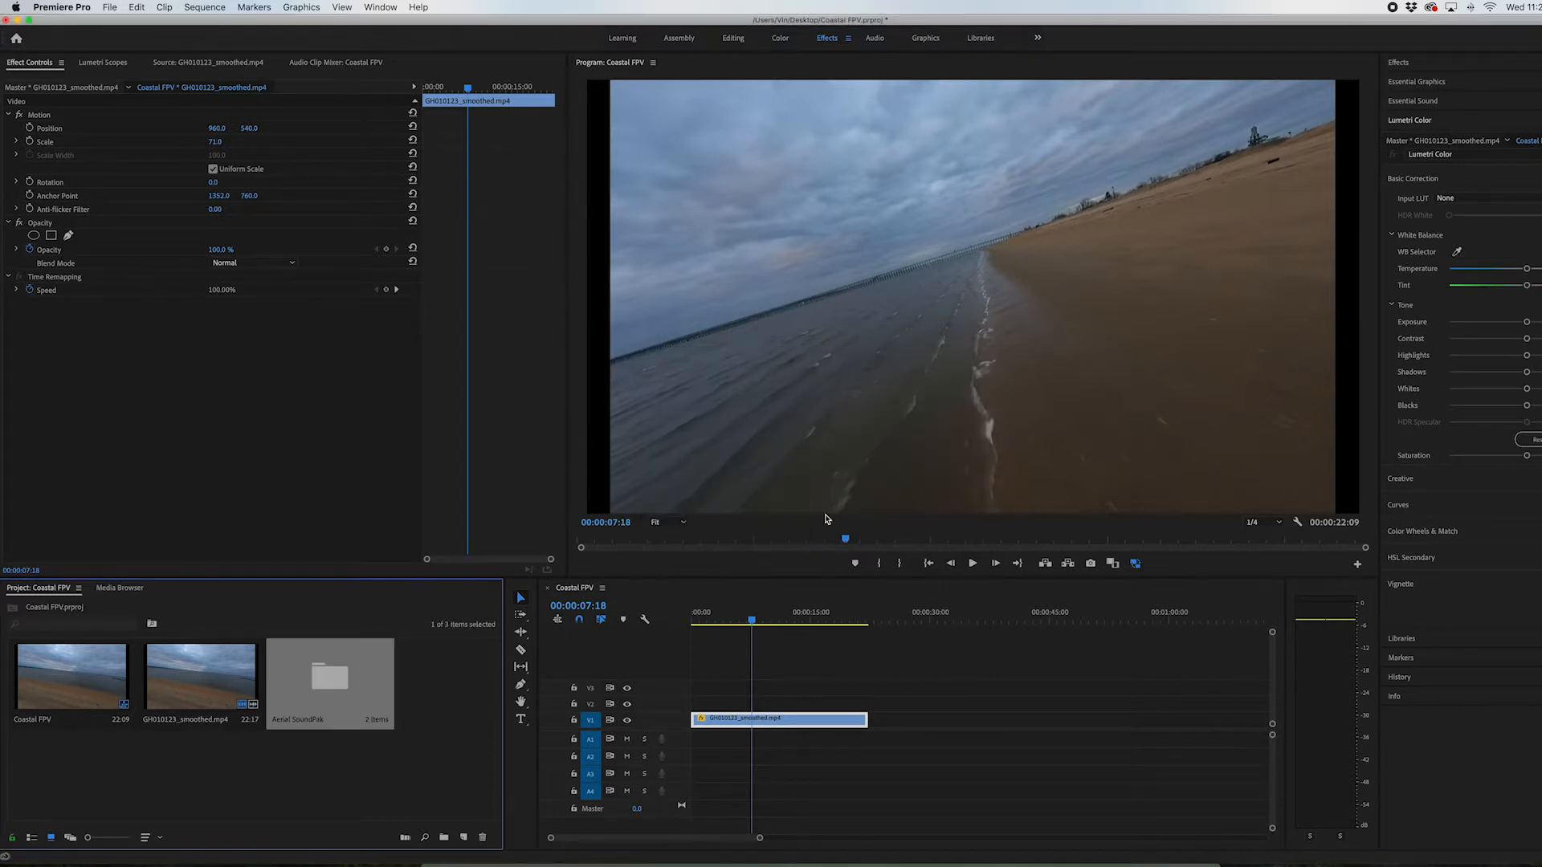
# Load Distant Coast.wav from the Aerial SoundPak's High Altitude > Coastal bin into the Source monitor and close the bin windows
pyautogui.doubleClick(353, 702)
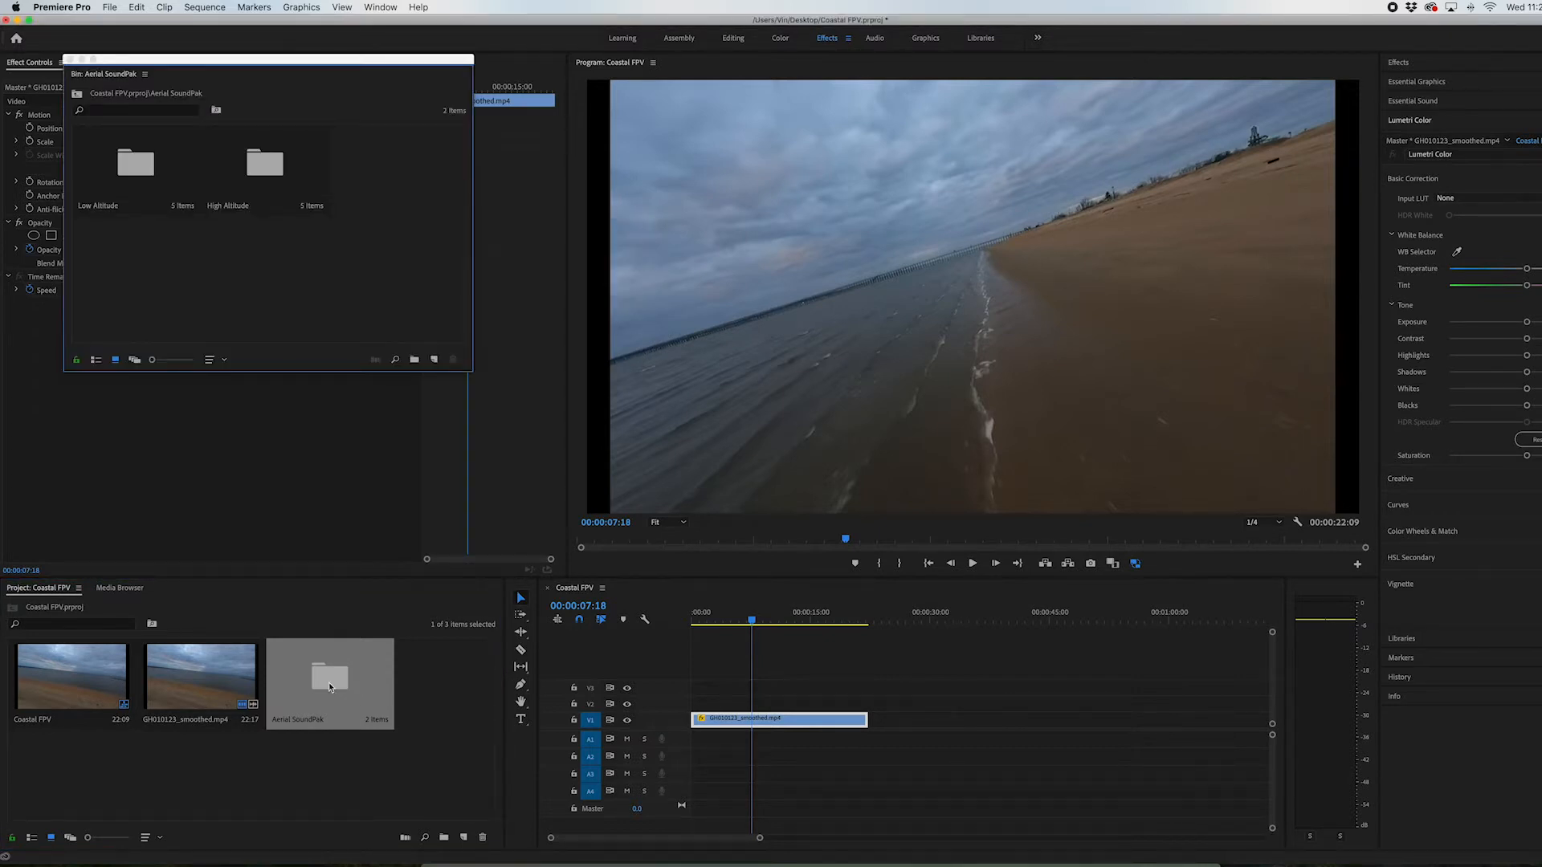
pyautogui.moveTo(232, 62); pyautogui.dragTo(211, 233)
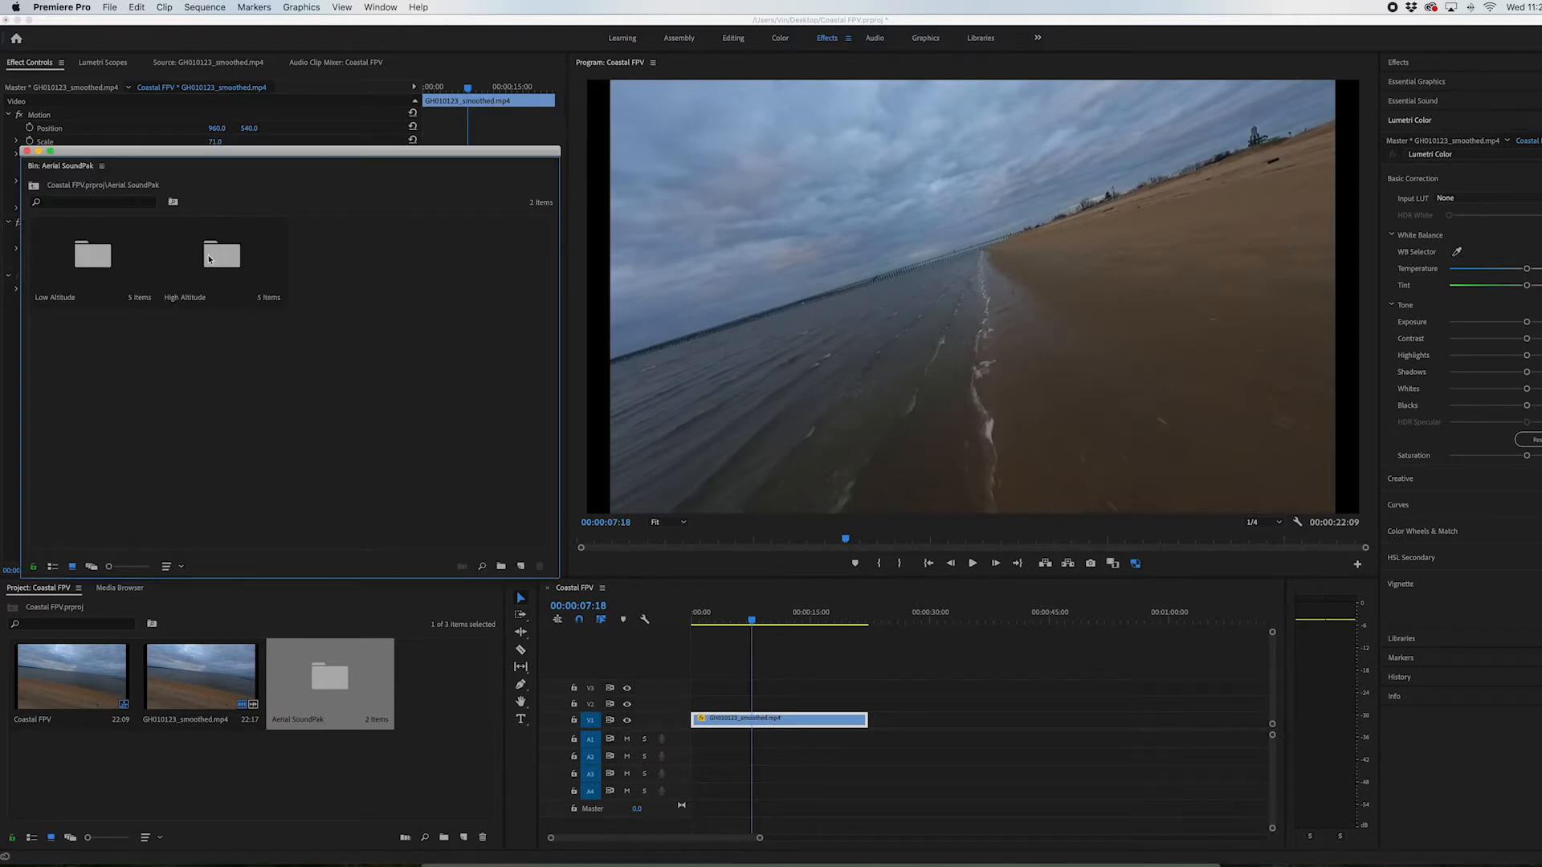
pyautogui.doubleClick(209, 258)
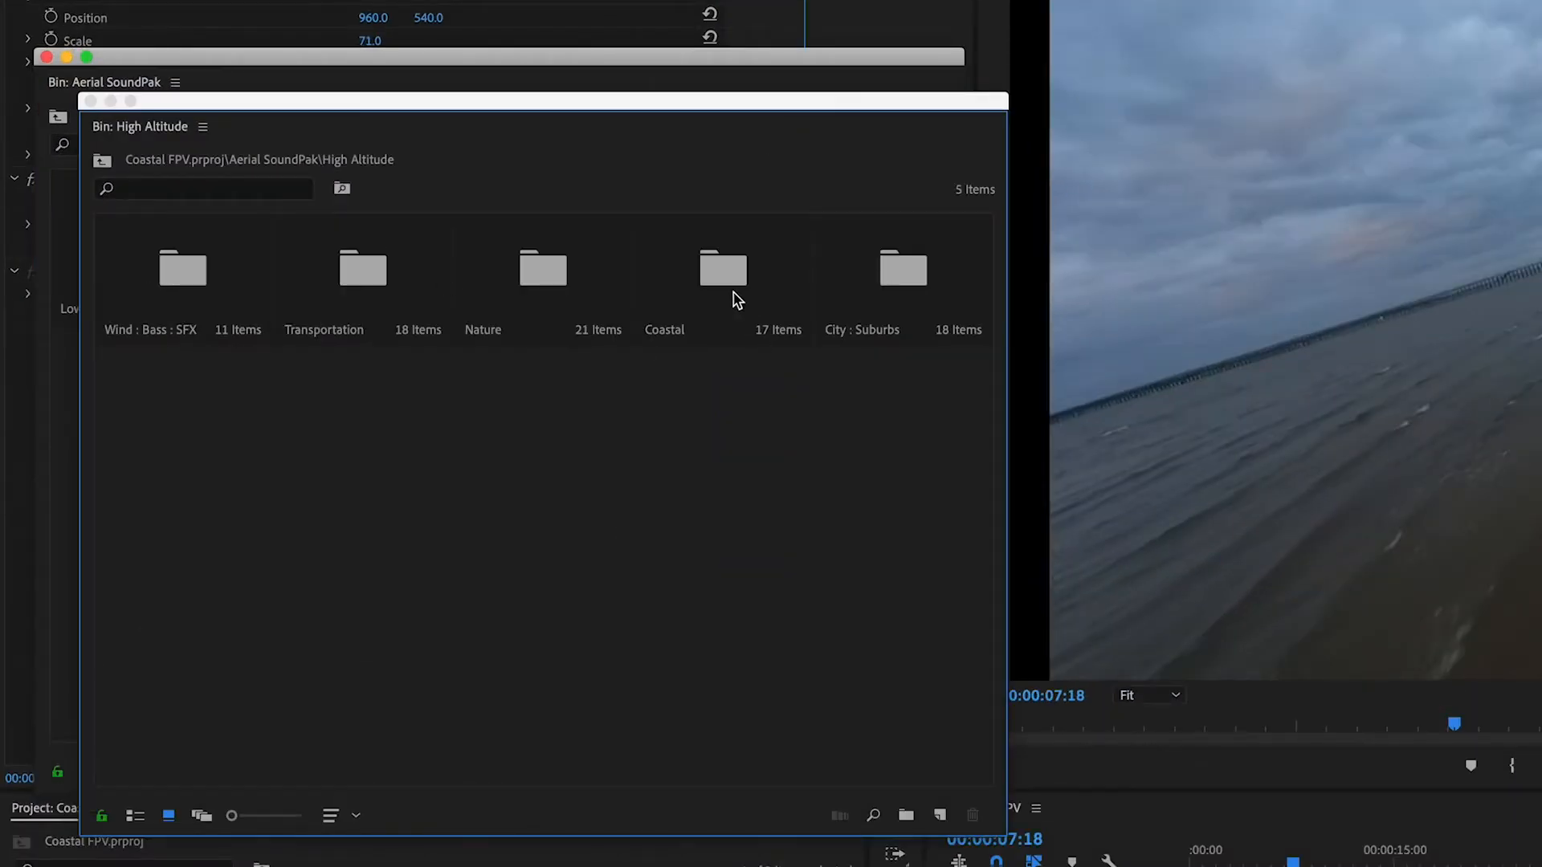
pyautogui.doubleClick(722, 273)
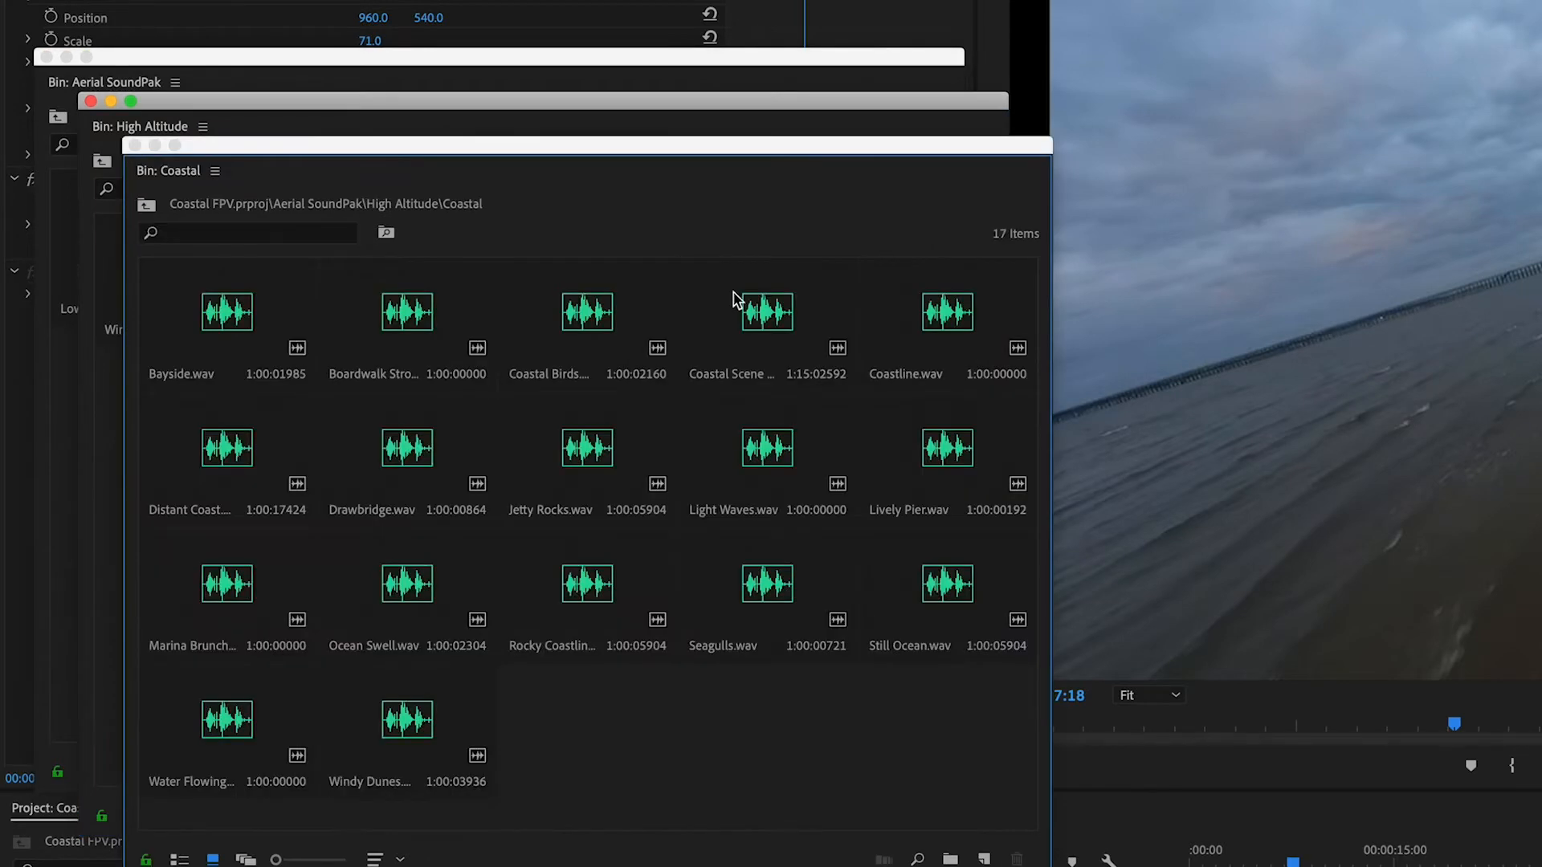
pyautogui.moveTo(545, 149); pyautogui.dragTo(501, 113)
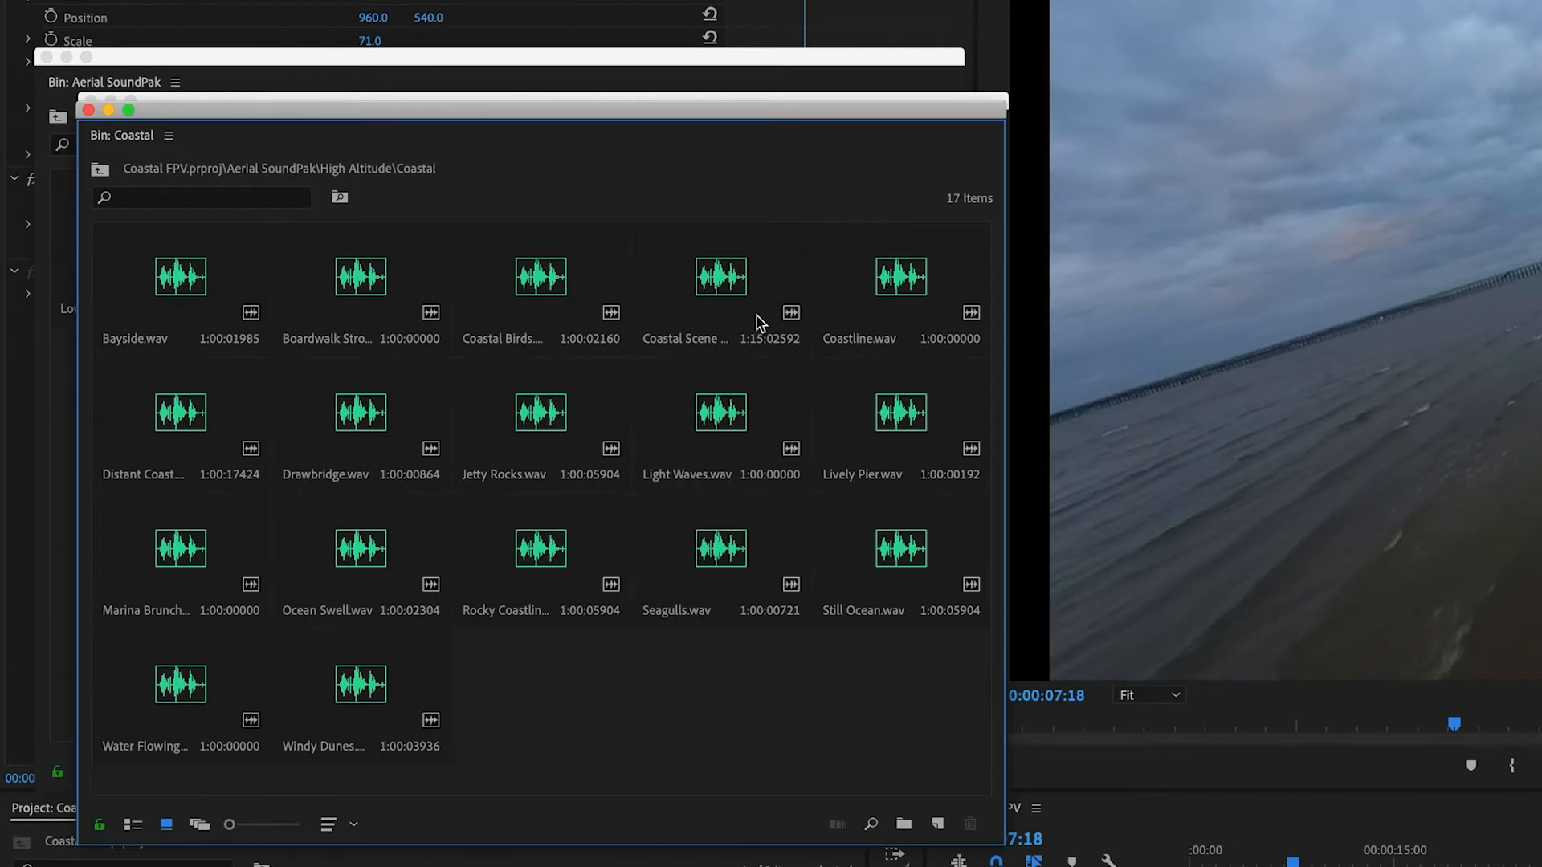
pyautogui.doubleClick(124, 403)
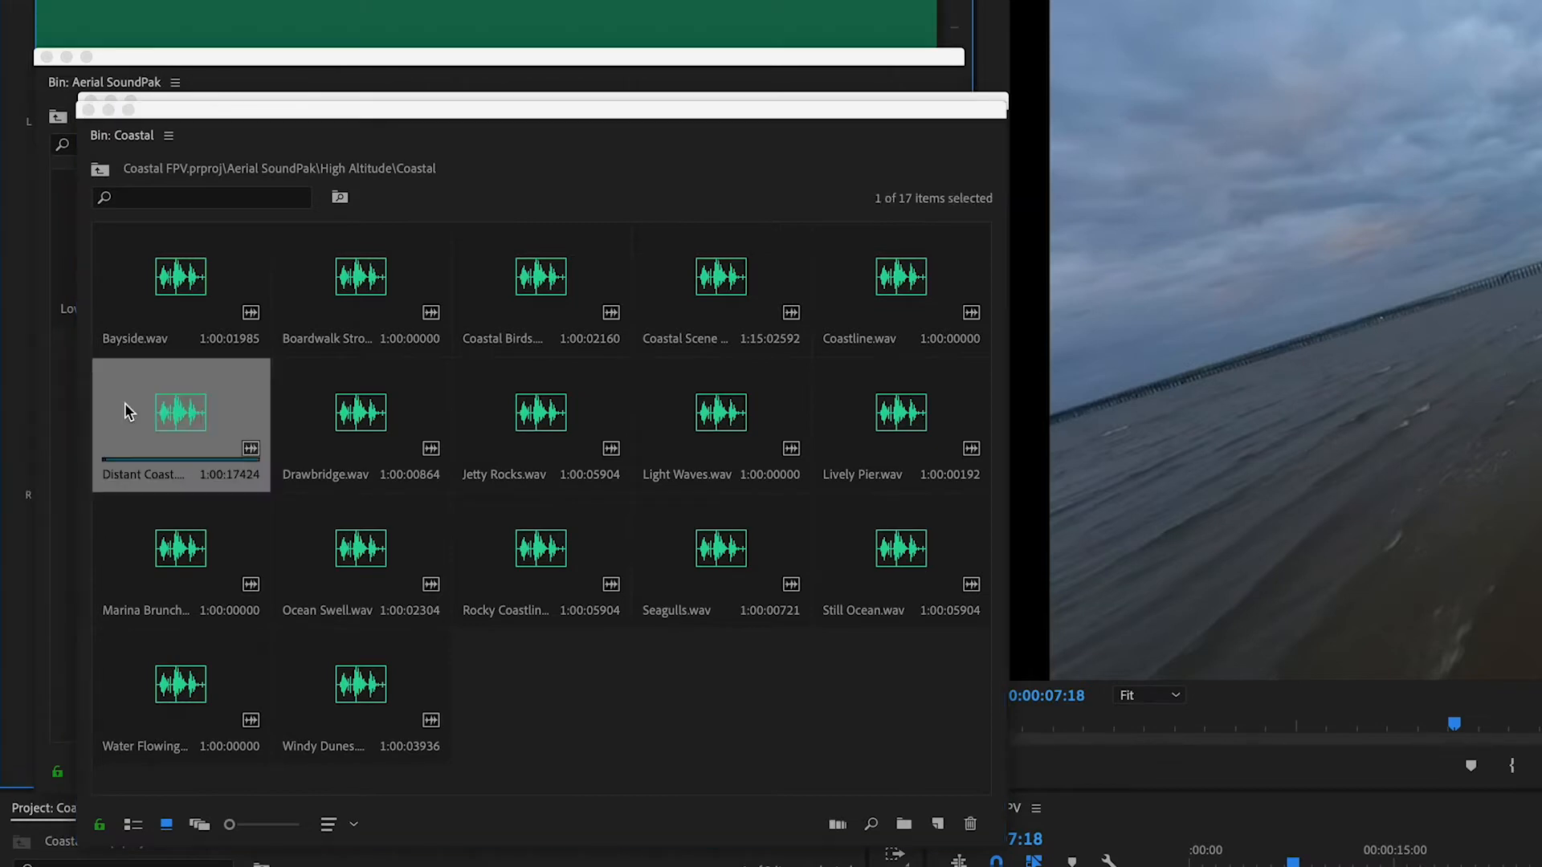
pyautogui.click(90, 110)
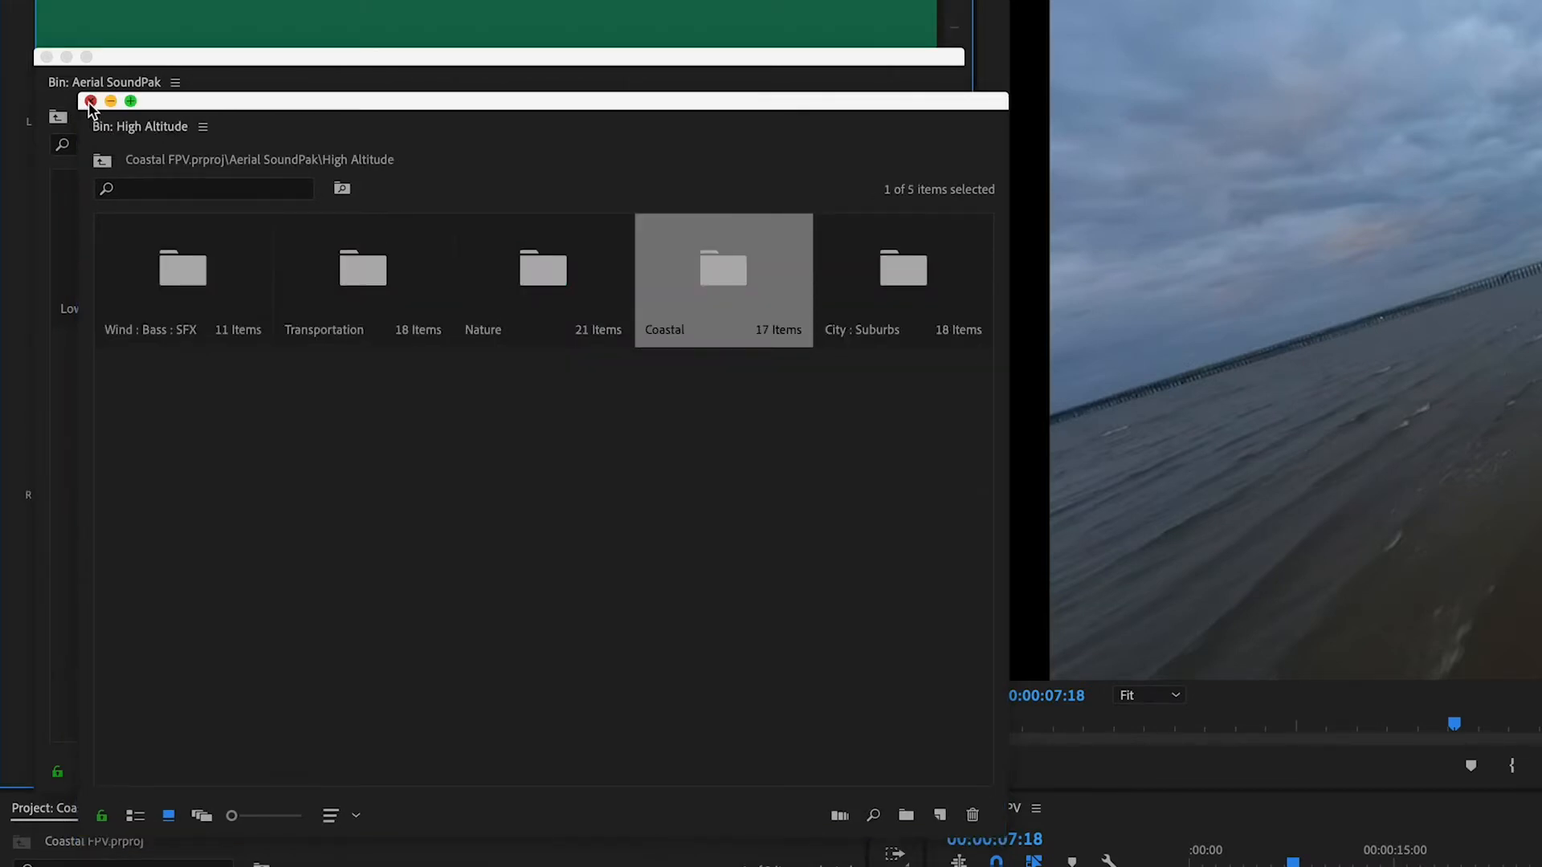
pyautogui.click(90, 101)
pyautogui.click(46, 58)
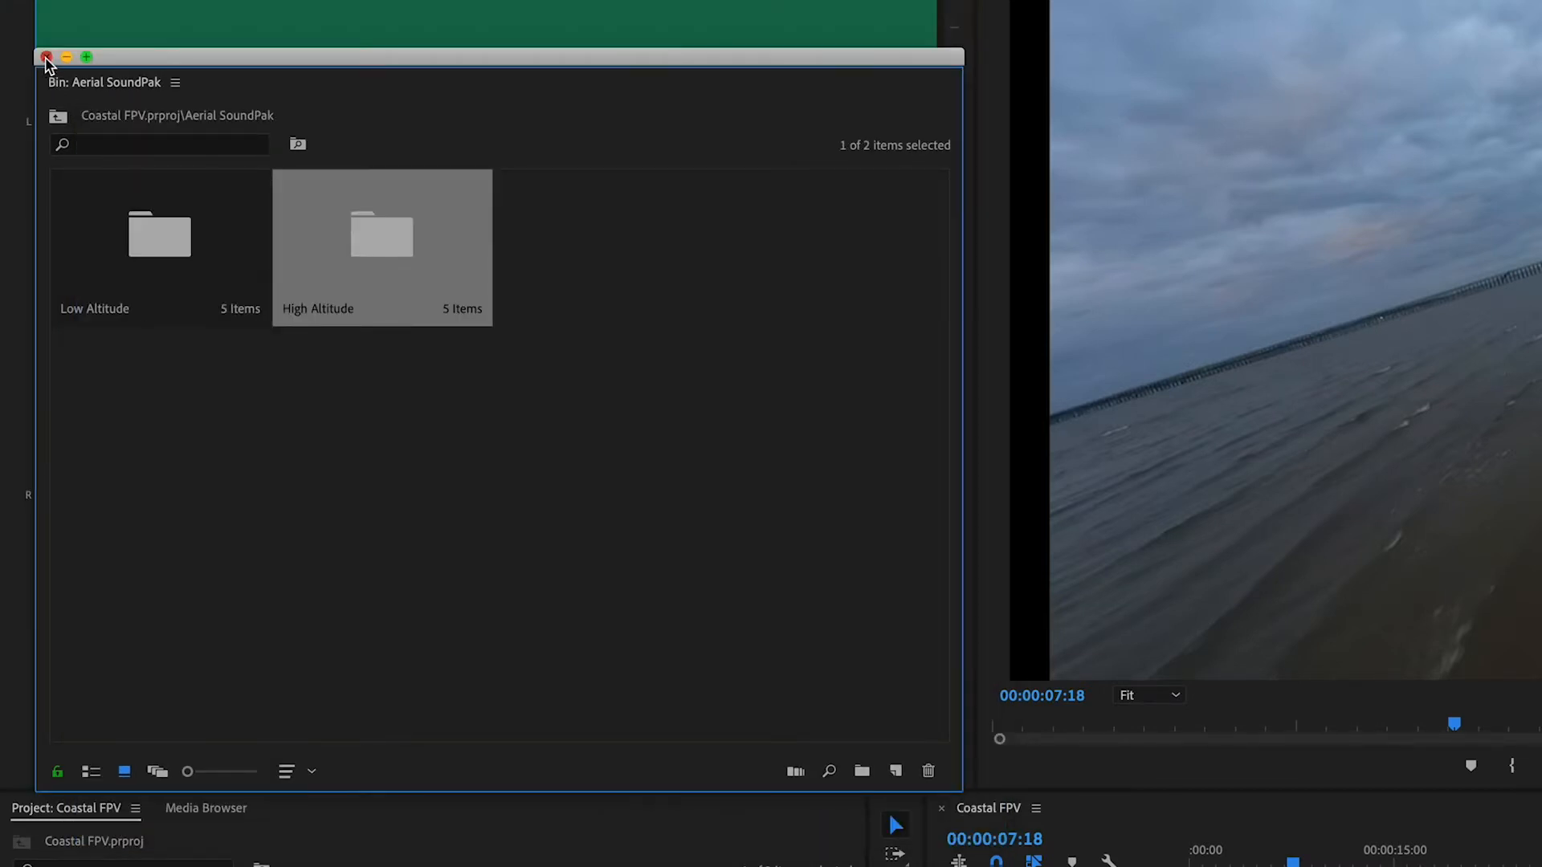
# Mark an In point at 00;00;05;09 in Distant Coast.wav and place the sound on track A1 at the sequence start
pyautogui.click(116, 728)
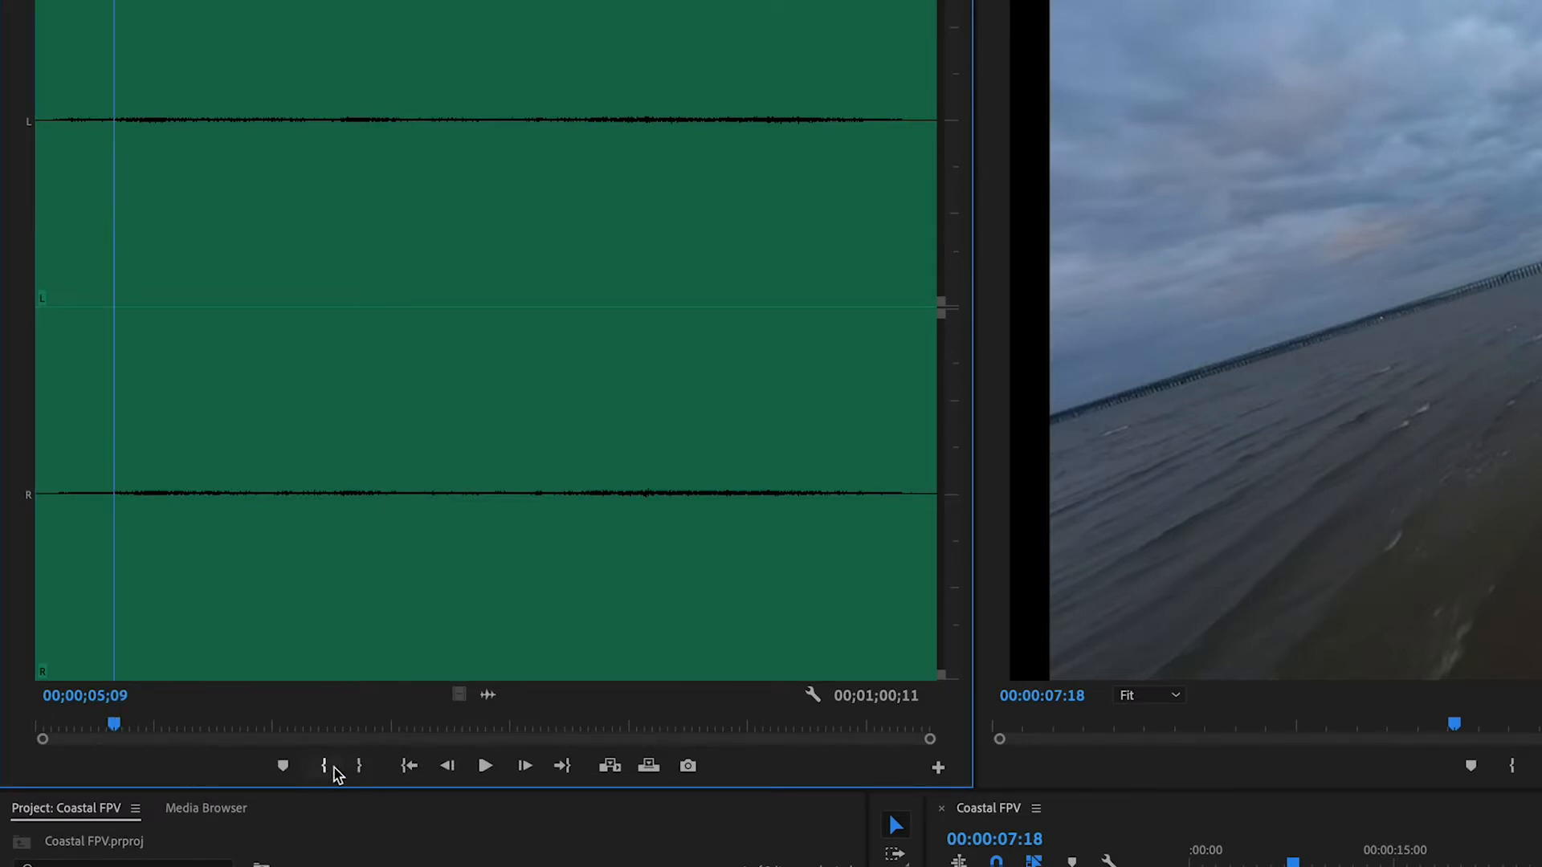
pyautogui.click(324, 766)
pyautogui.press('space')
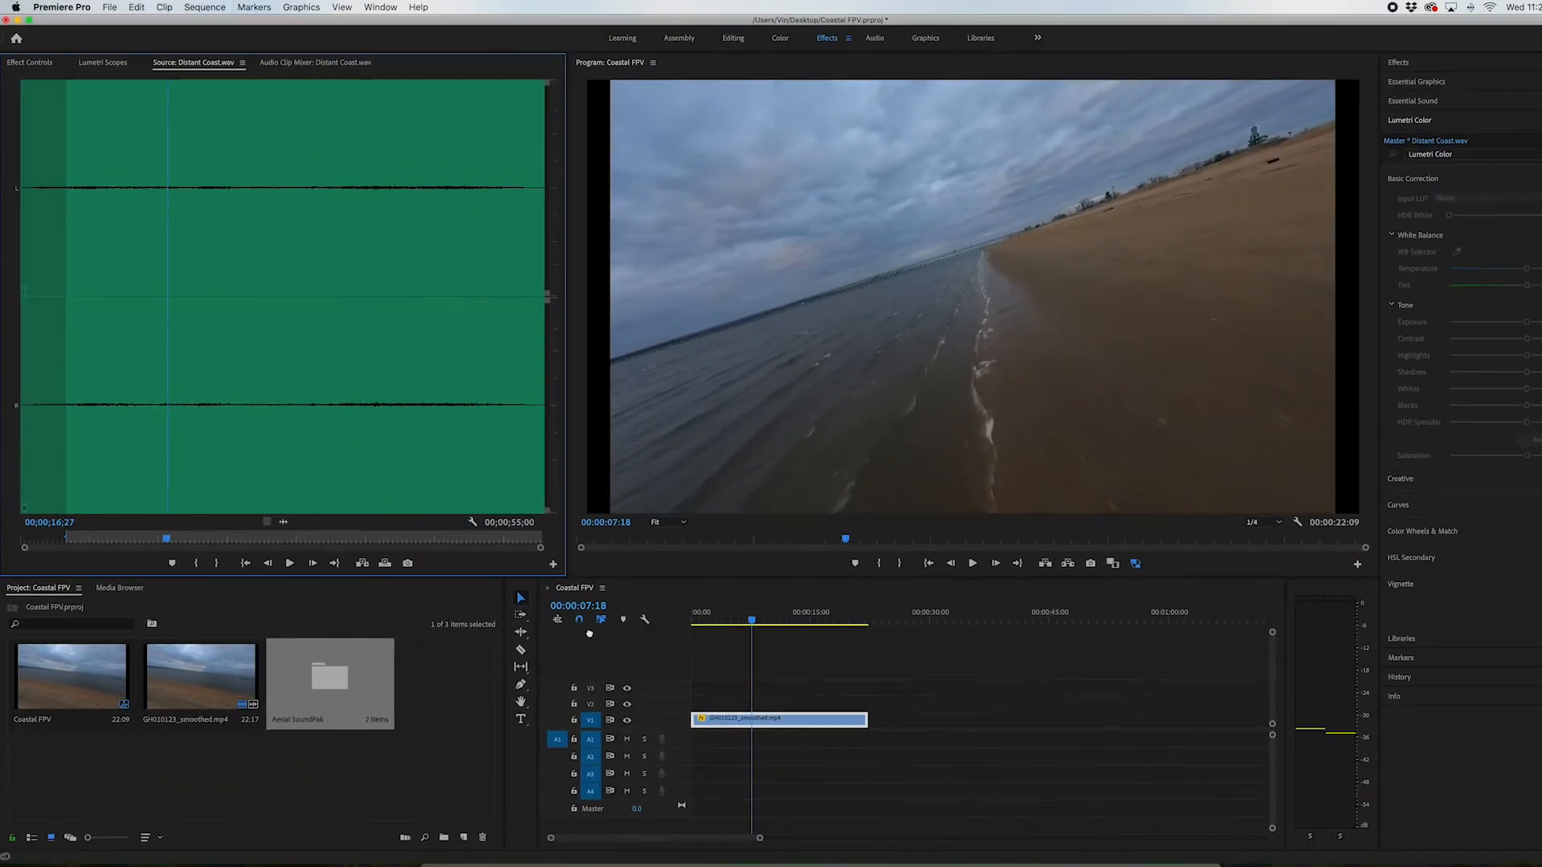
pyautogui.moveTo(589, 633); pyautogui.dragTo(689, 745)
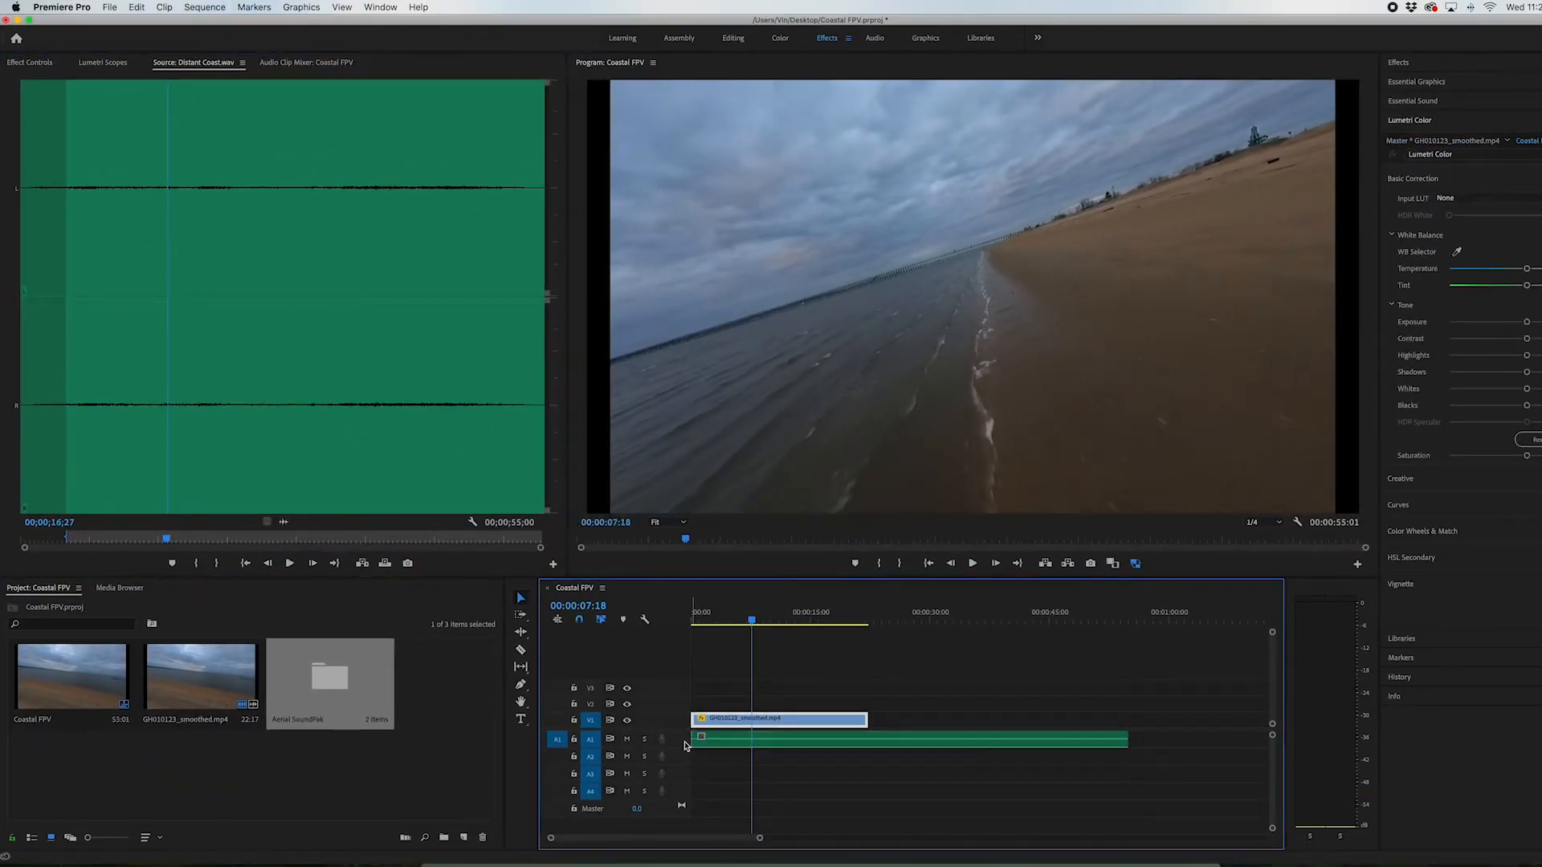
# Increase the audio tracks' height and play the sequence from its start to check the coastal ambience against the footage
pyautogui.click(778, 747)
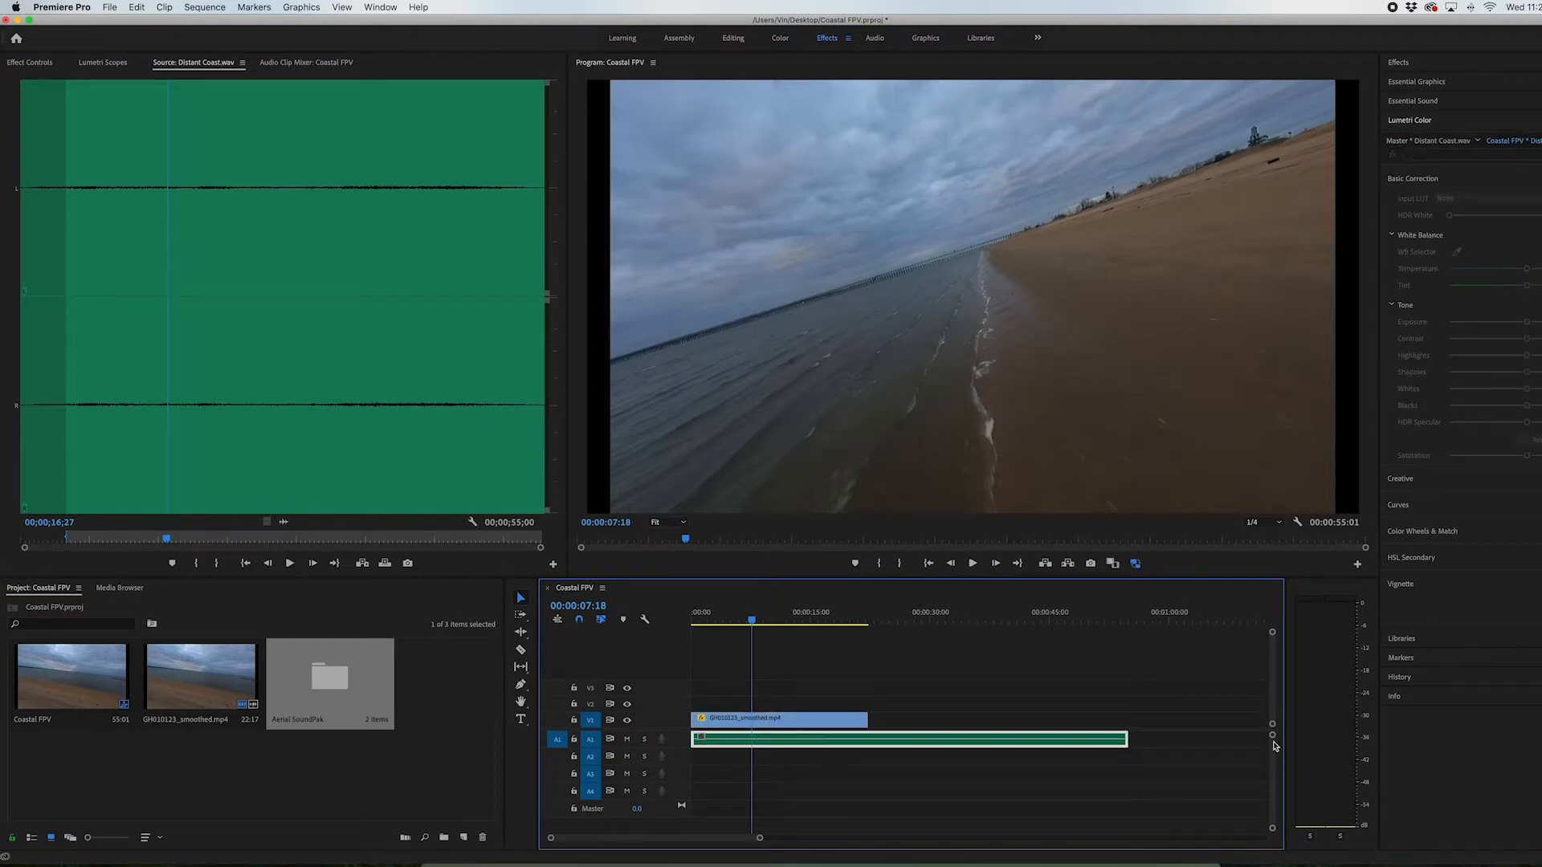
pyautogui.moveTo(1273, 735); pyautogui.dragTo(1273, 747)
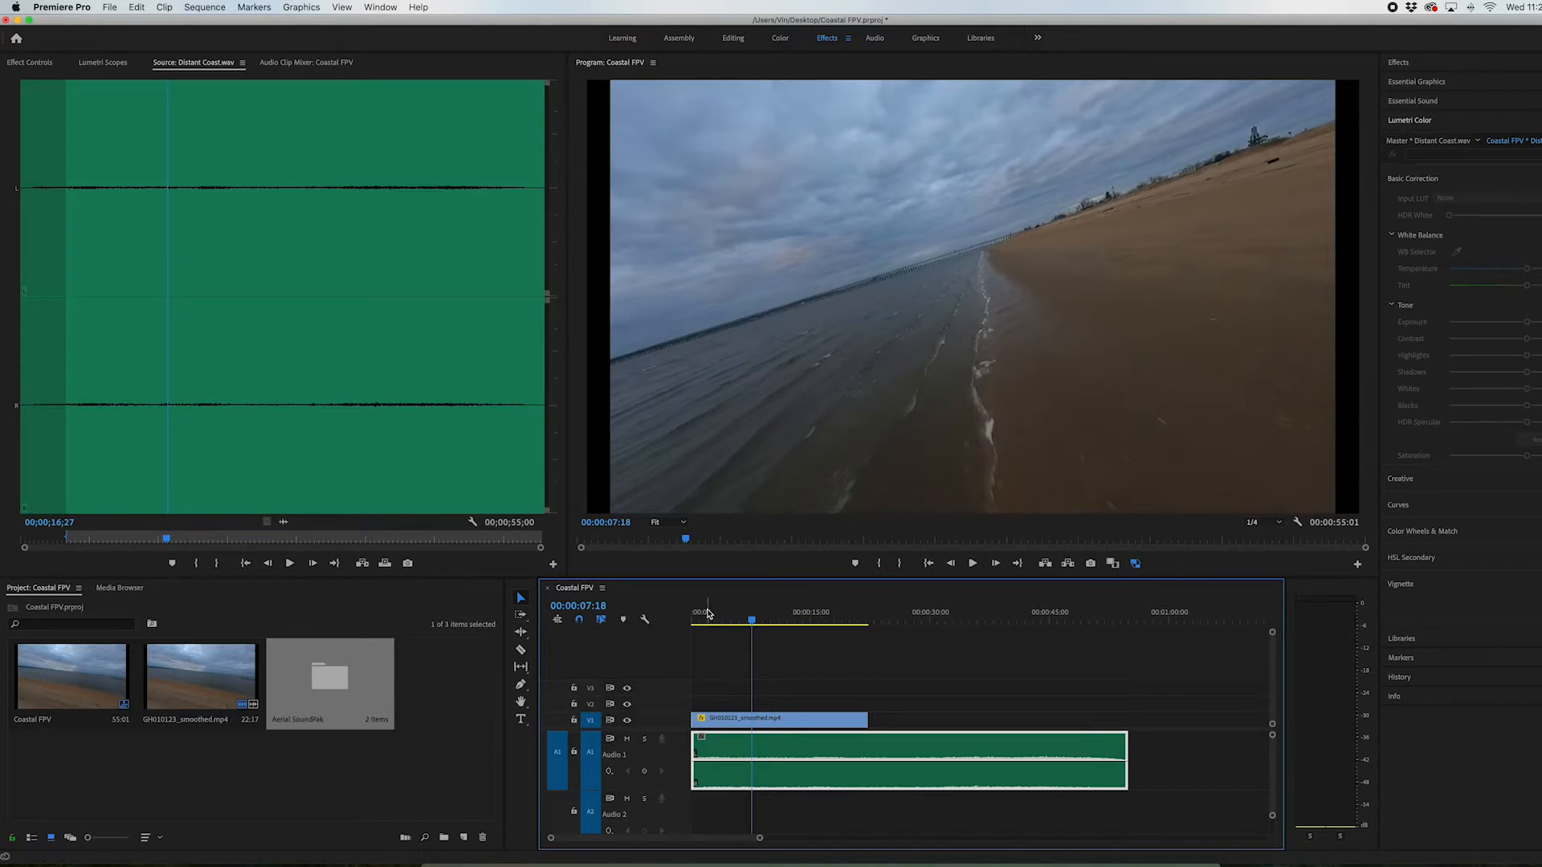
pyautogui.press('Home')
pyautogui.click(763, 728)
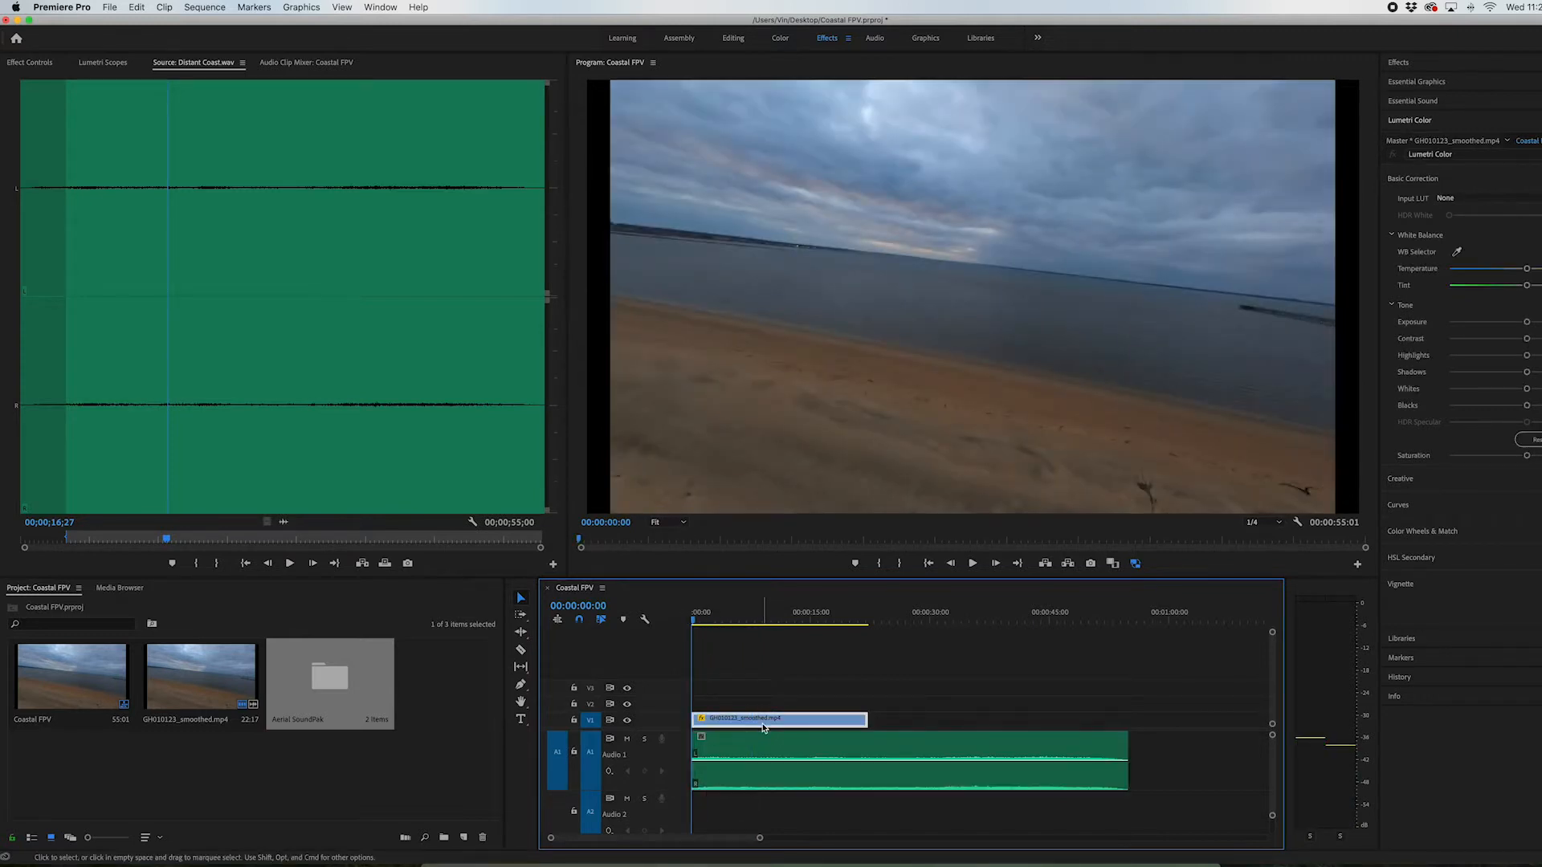
pyautogui.press('space')
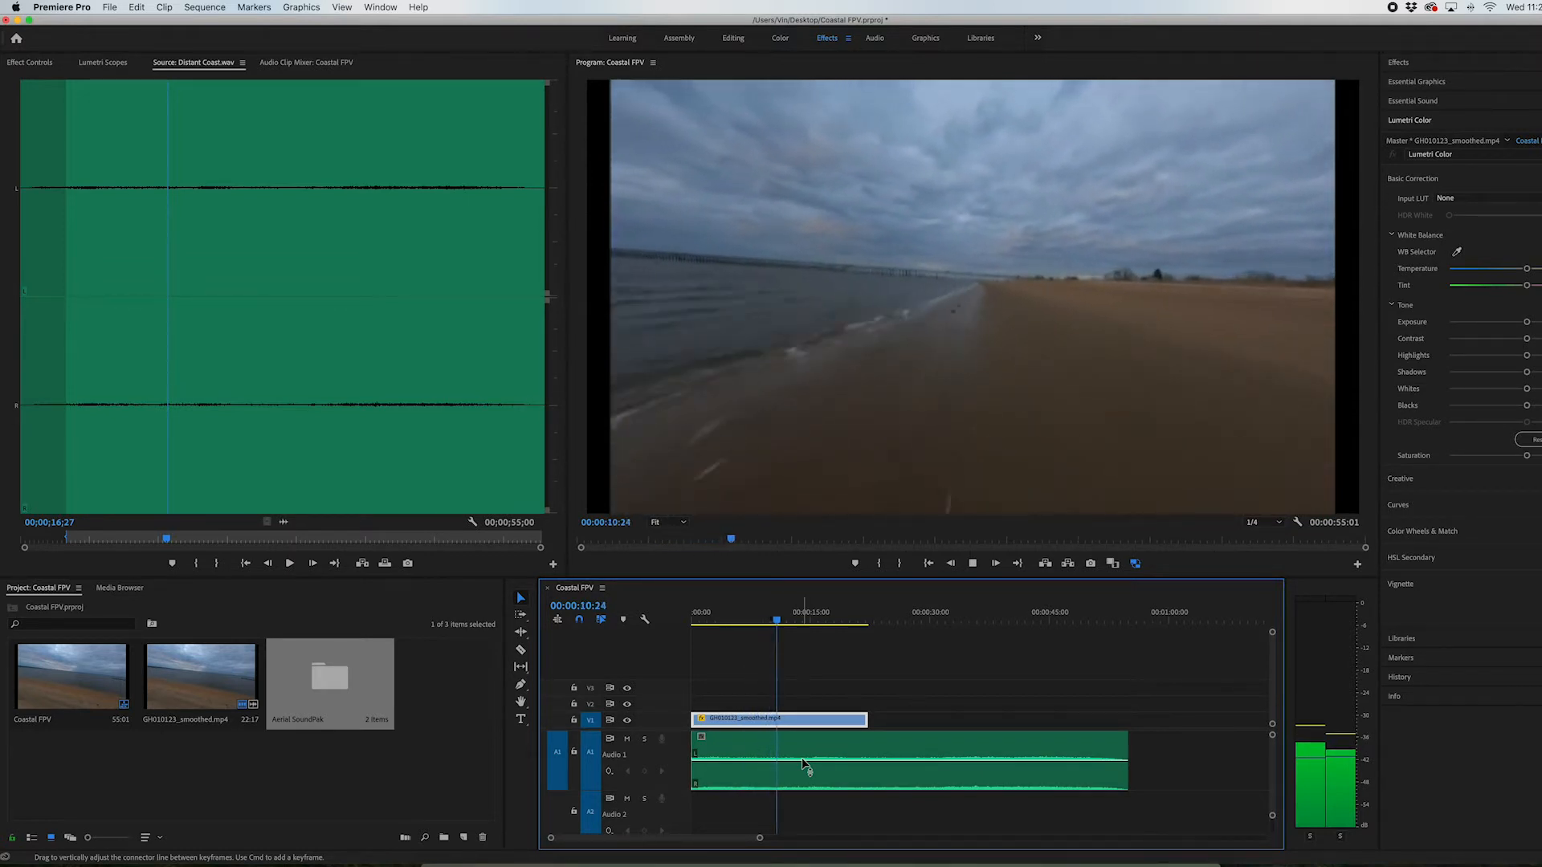
pyautogui.press('space')
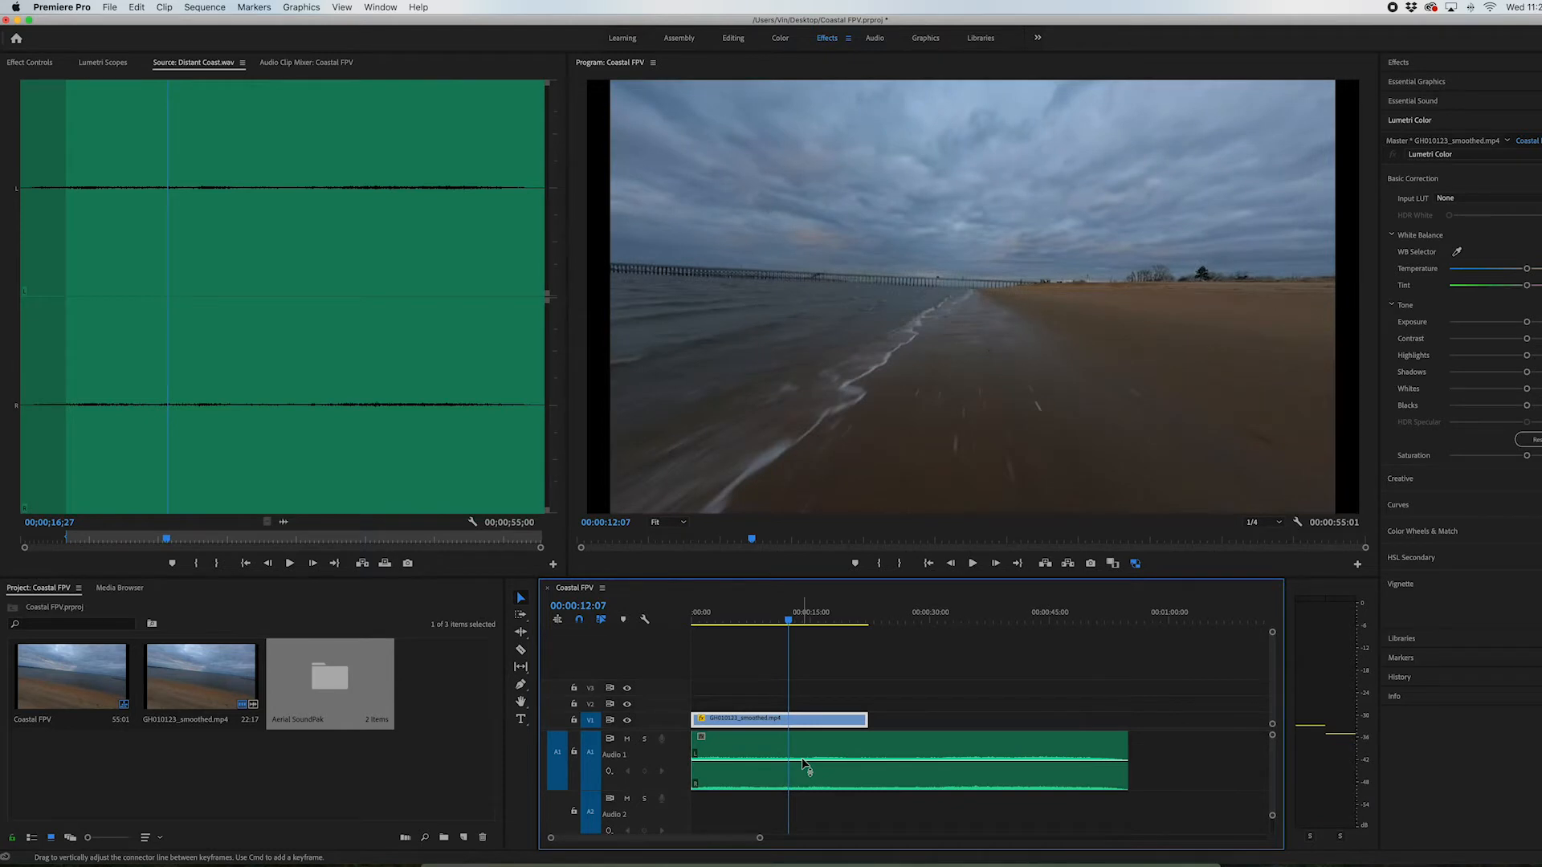
# Save the project and add Pen tool volume keyframes that fade Distant Coast.wav in over about its first 5 seconds
pyautogui.press('super+s')
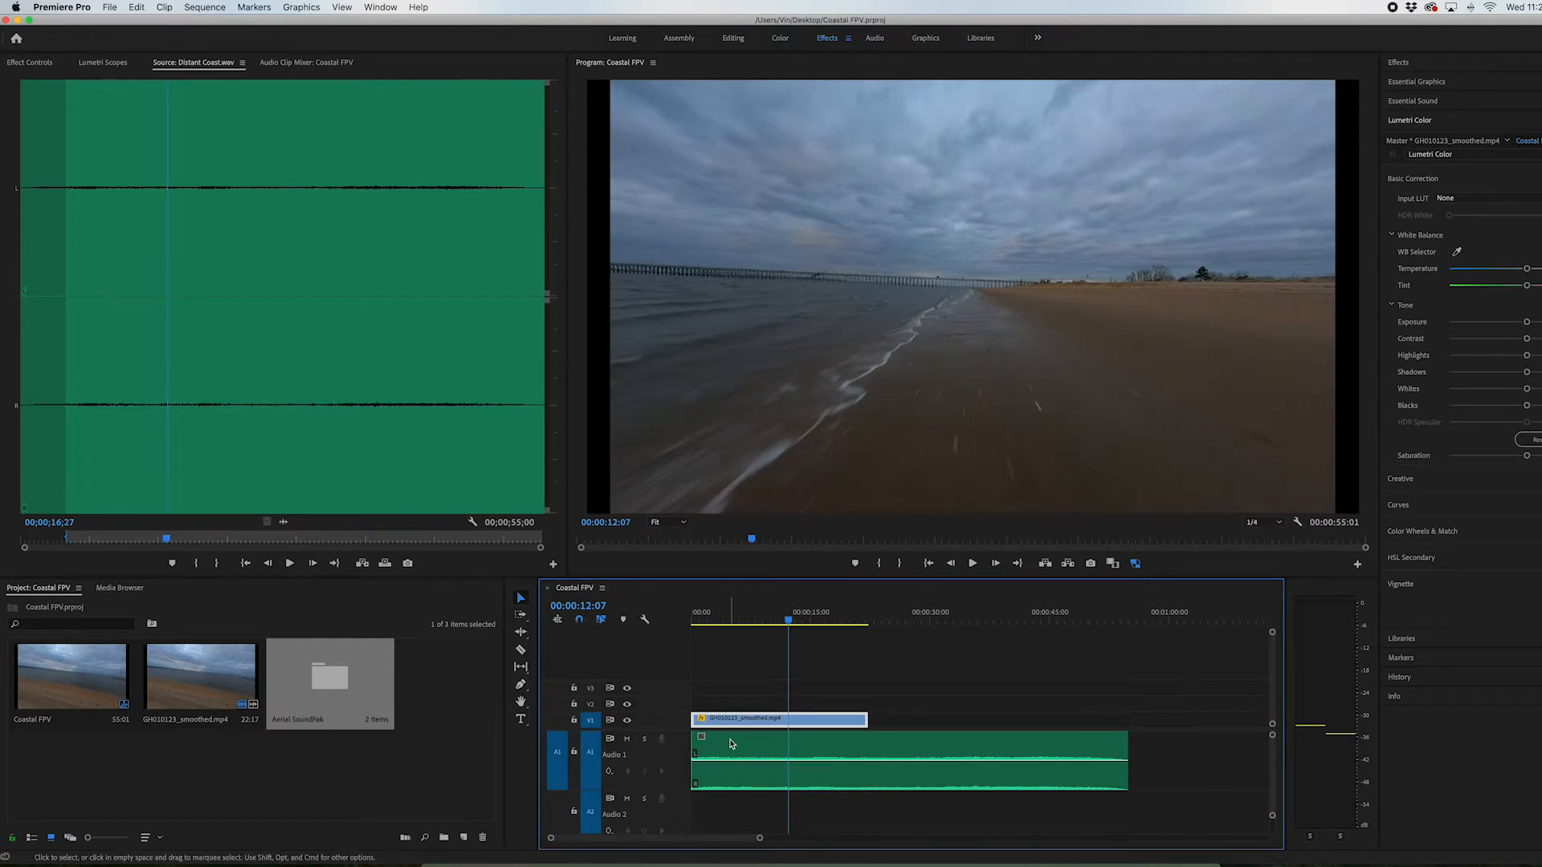
pyautogui.click(520, 685)
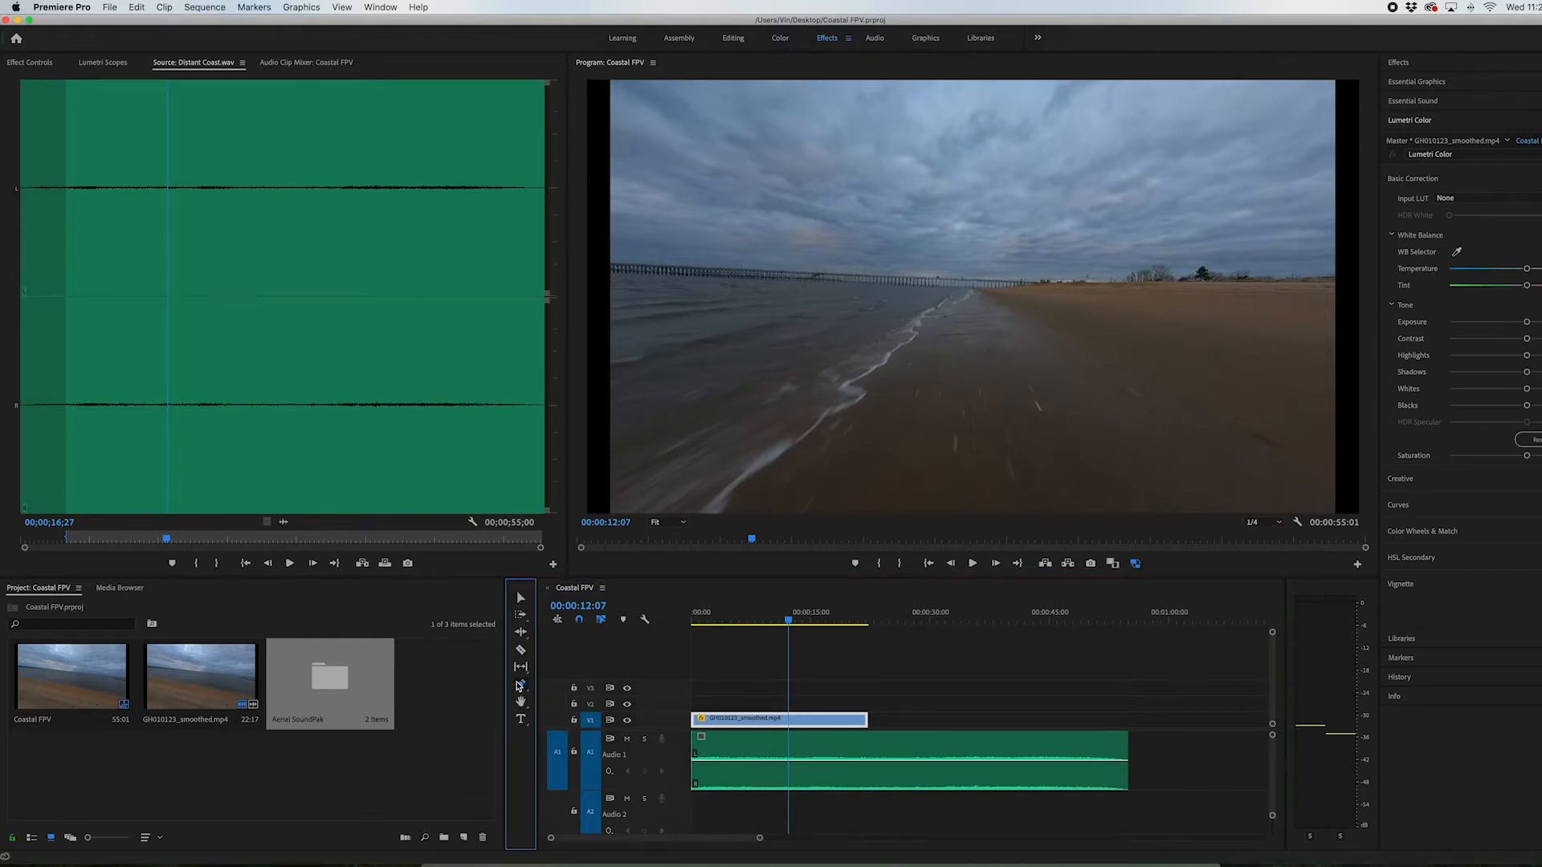
pyautogui.click(734, 761)
pyautogui.moveTo(717, 761); pyautogui.dragTo(692, 784)
# Play the sequence from the start while adding volume keyframes that fade Distant Coast.wav out from about 15 seconds to the video's end
pyautogui.click(692, 616)
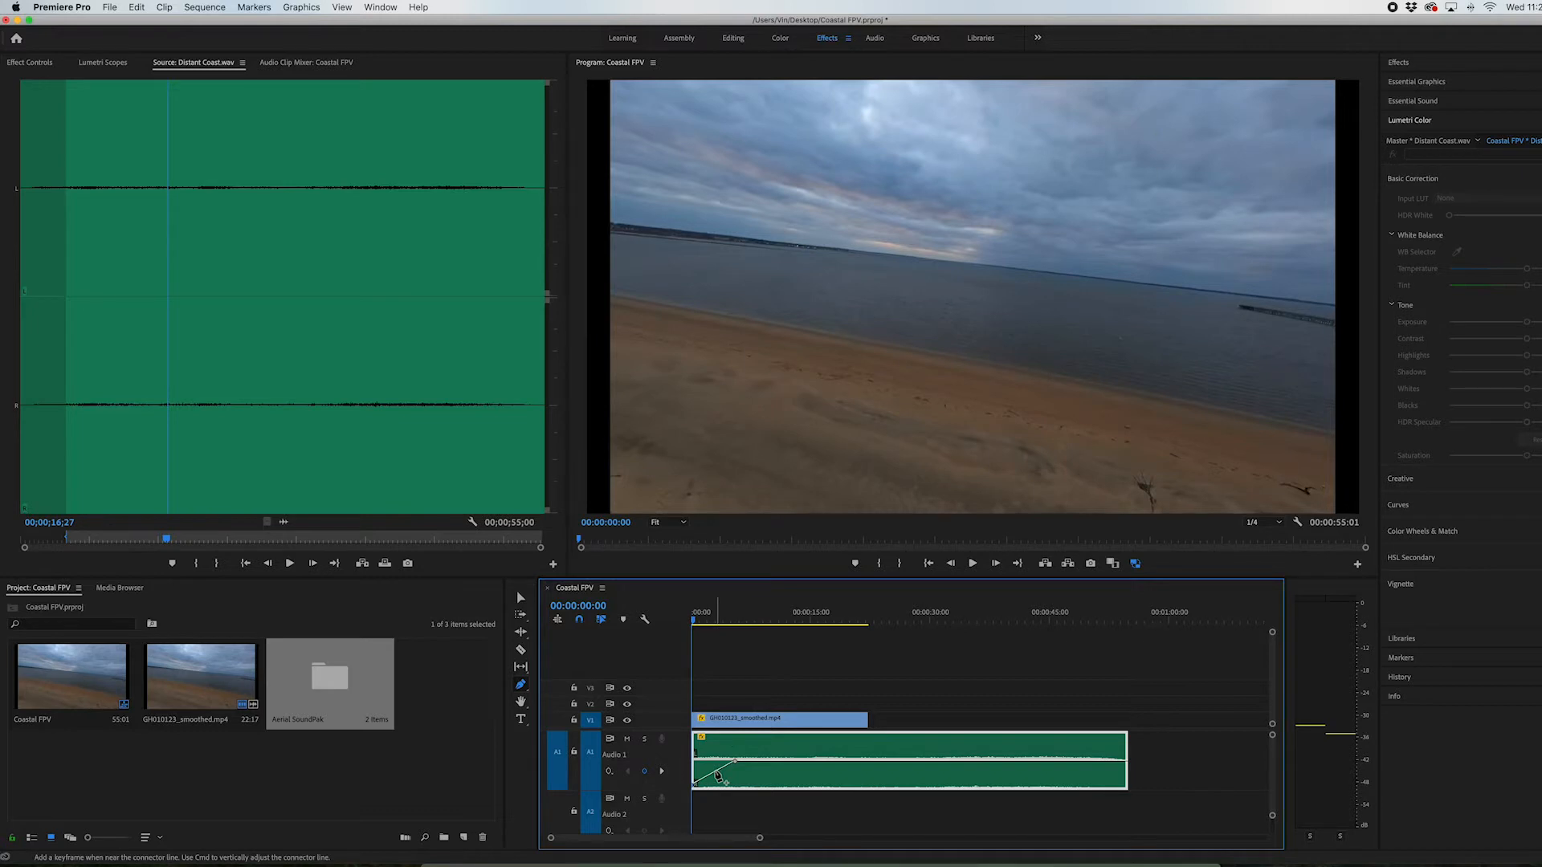
pyautogui.press('space')
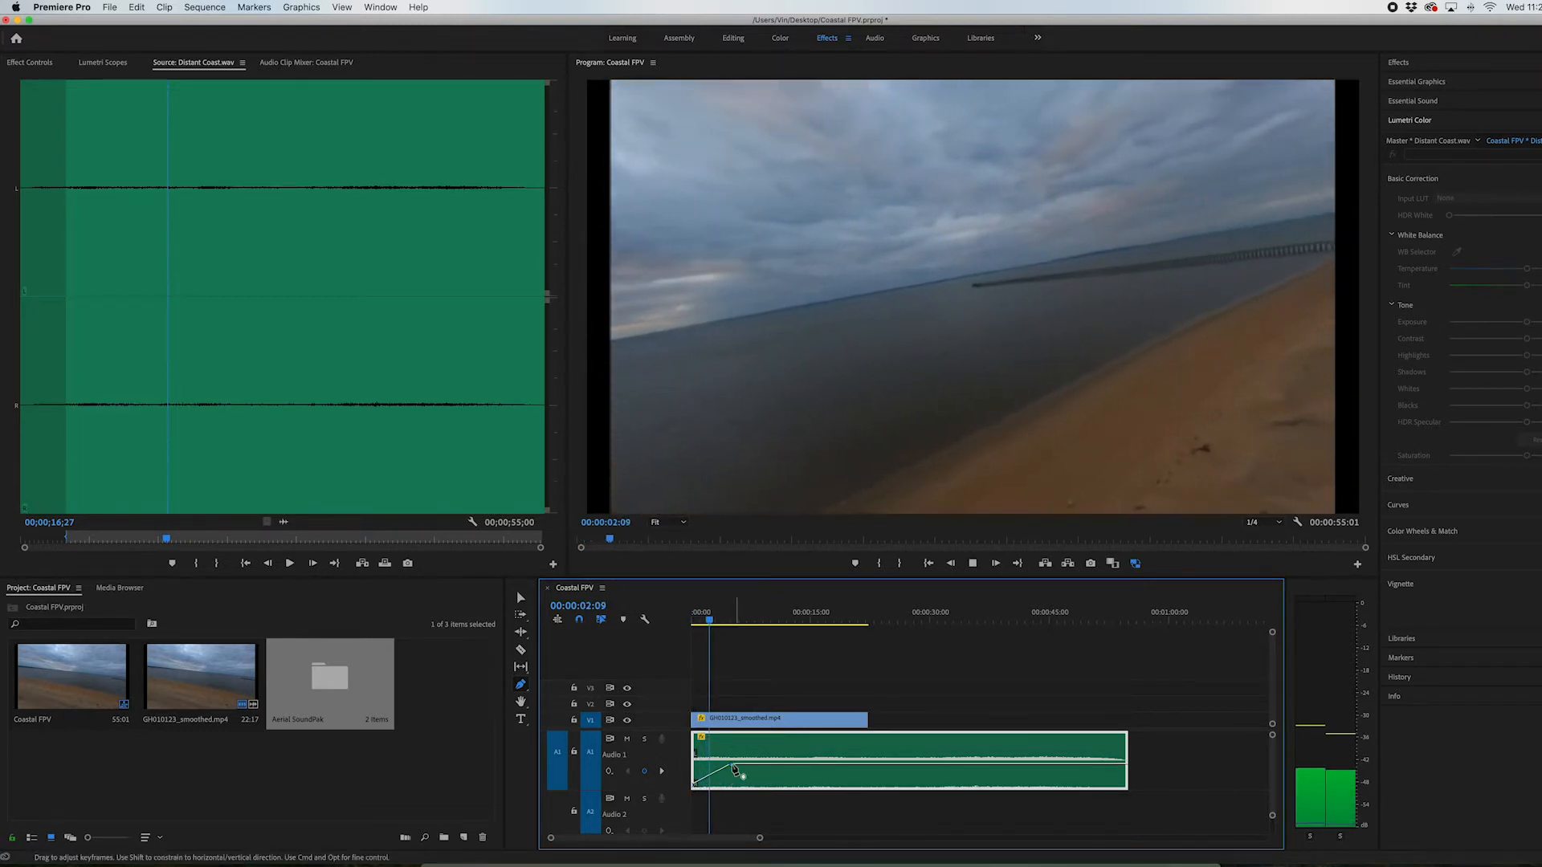
pyautogui.click(837, 764)
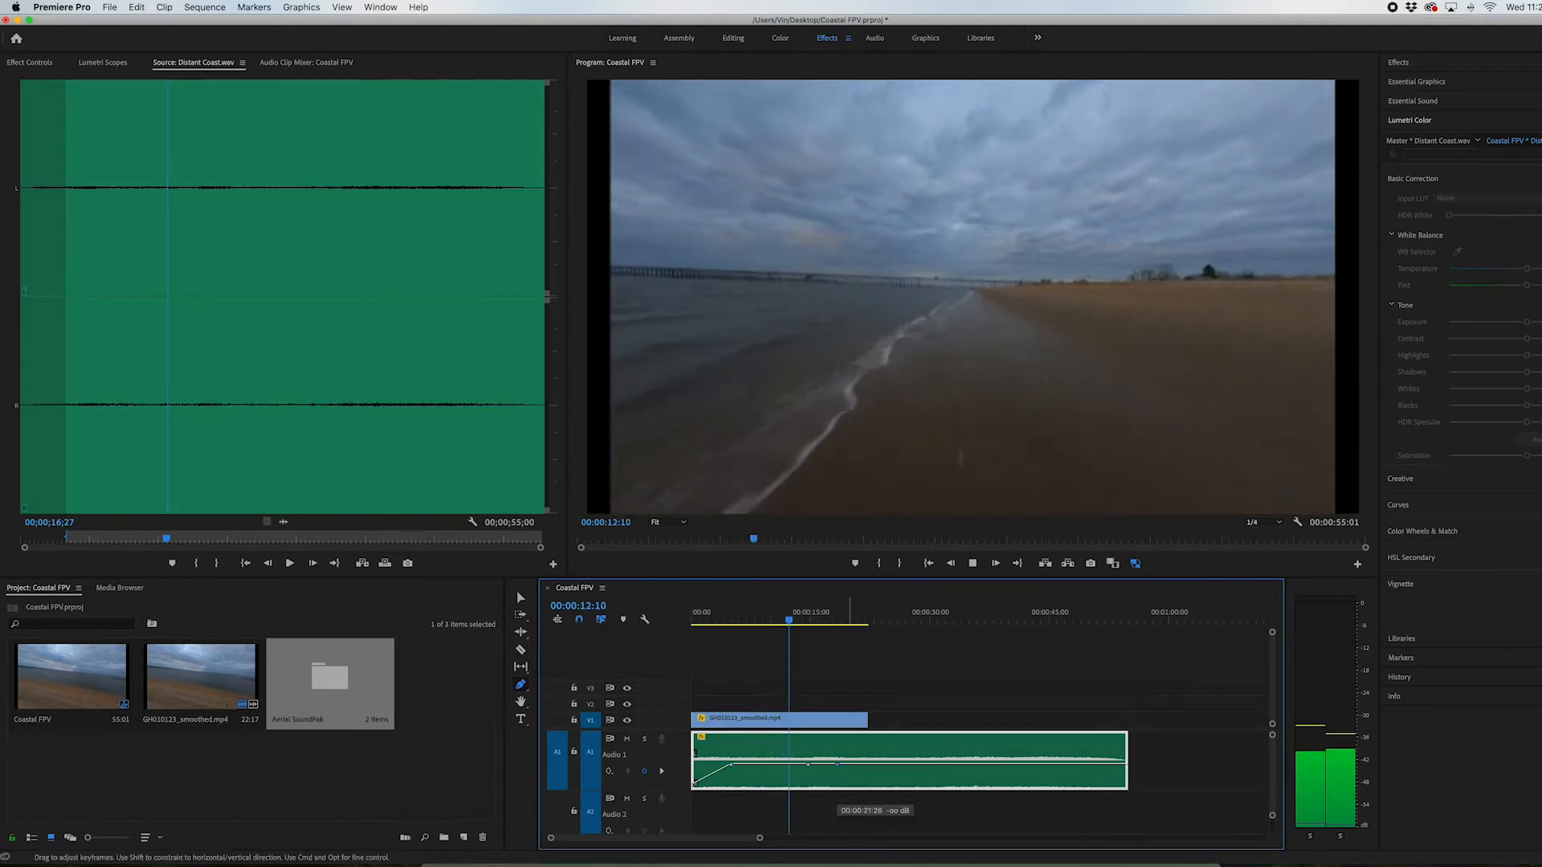
pyautogui.moveTo(837, 764); pyautogui.dragTo(871, 787)
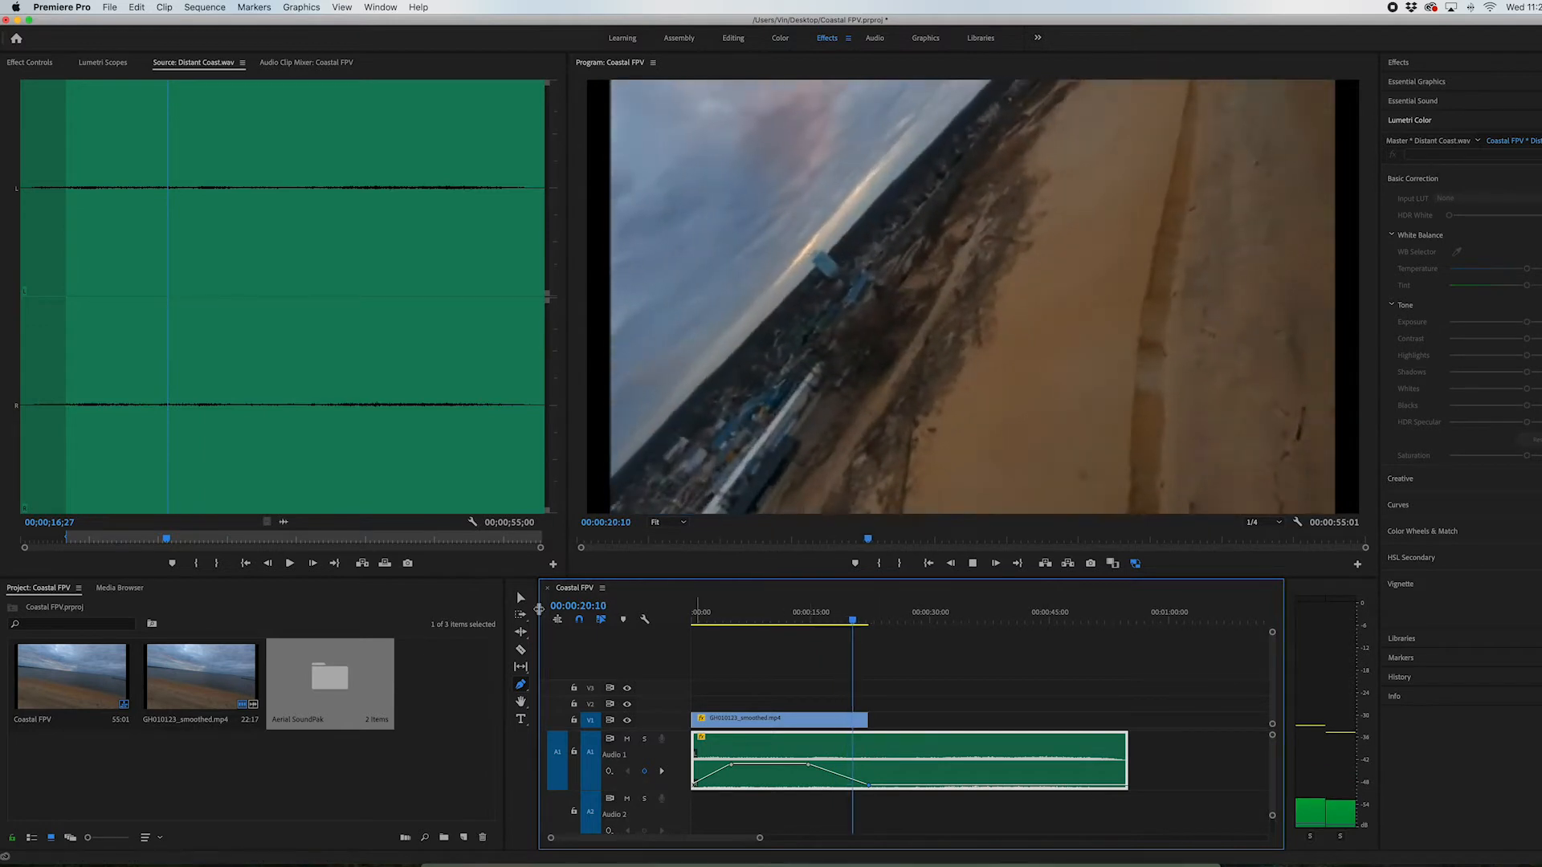
pyautogui.press('space')
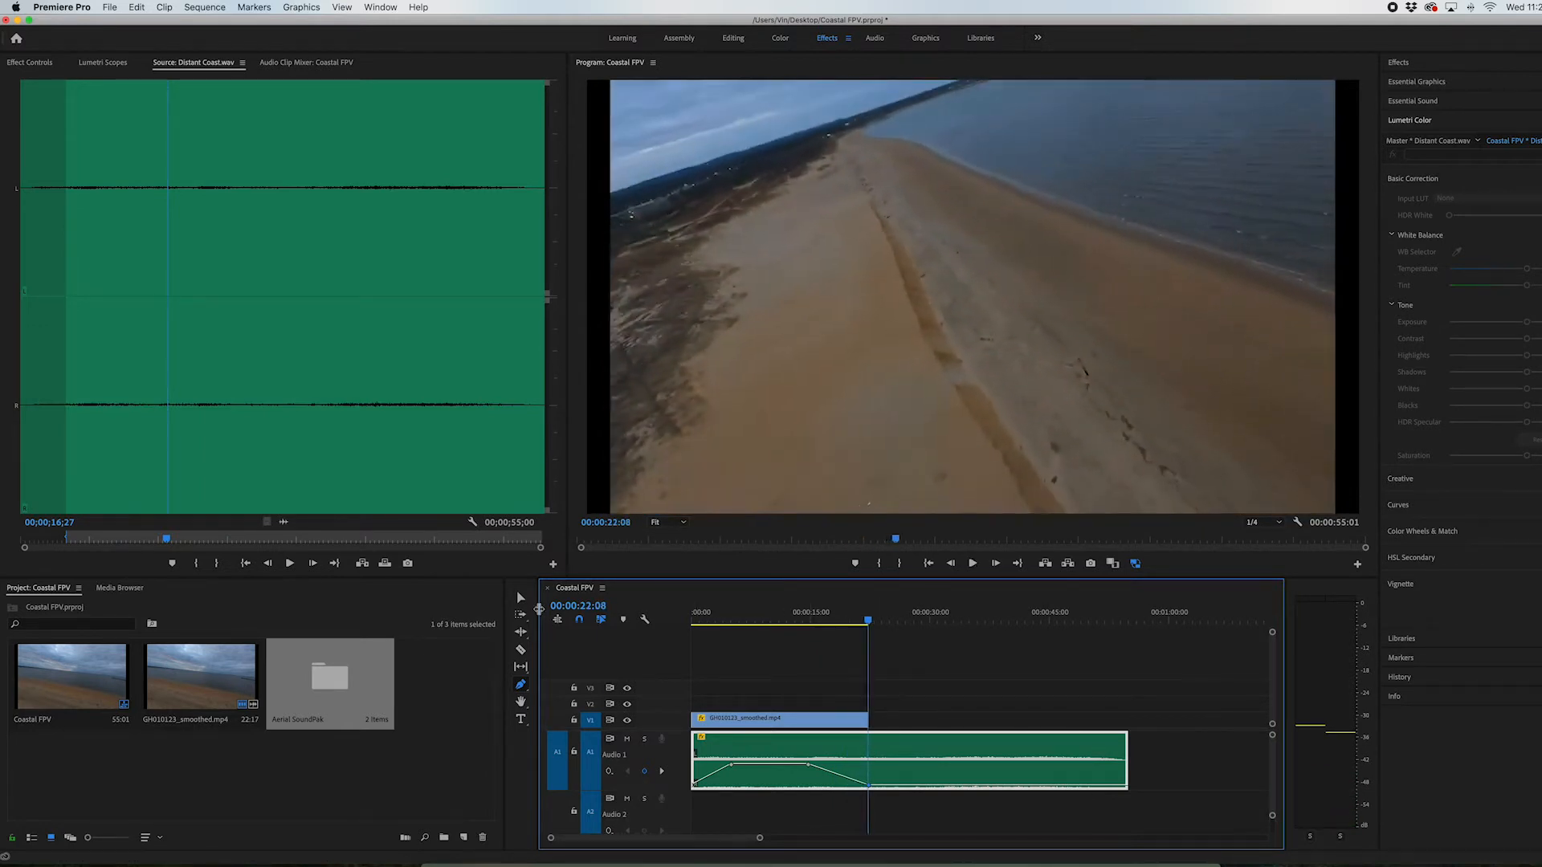
# Trim the end of Distant Coast.wav to the video's end and return the playhead to the sequence start
pyautogui.click(520, 596)
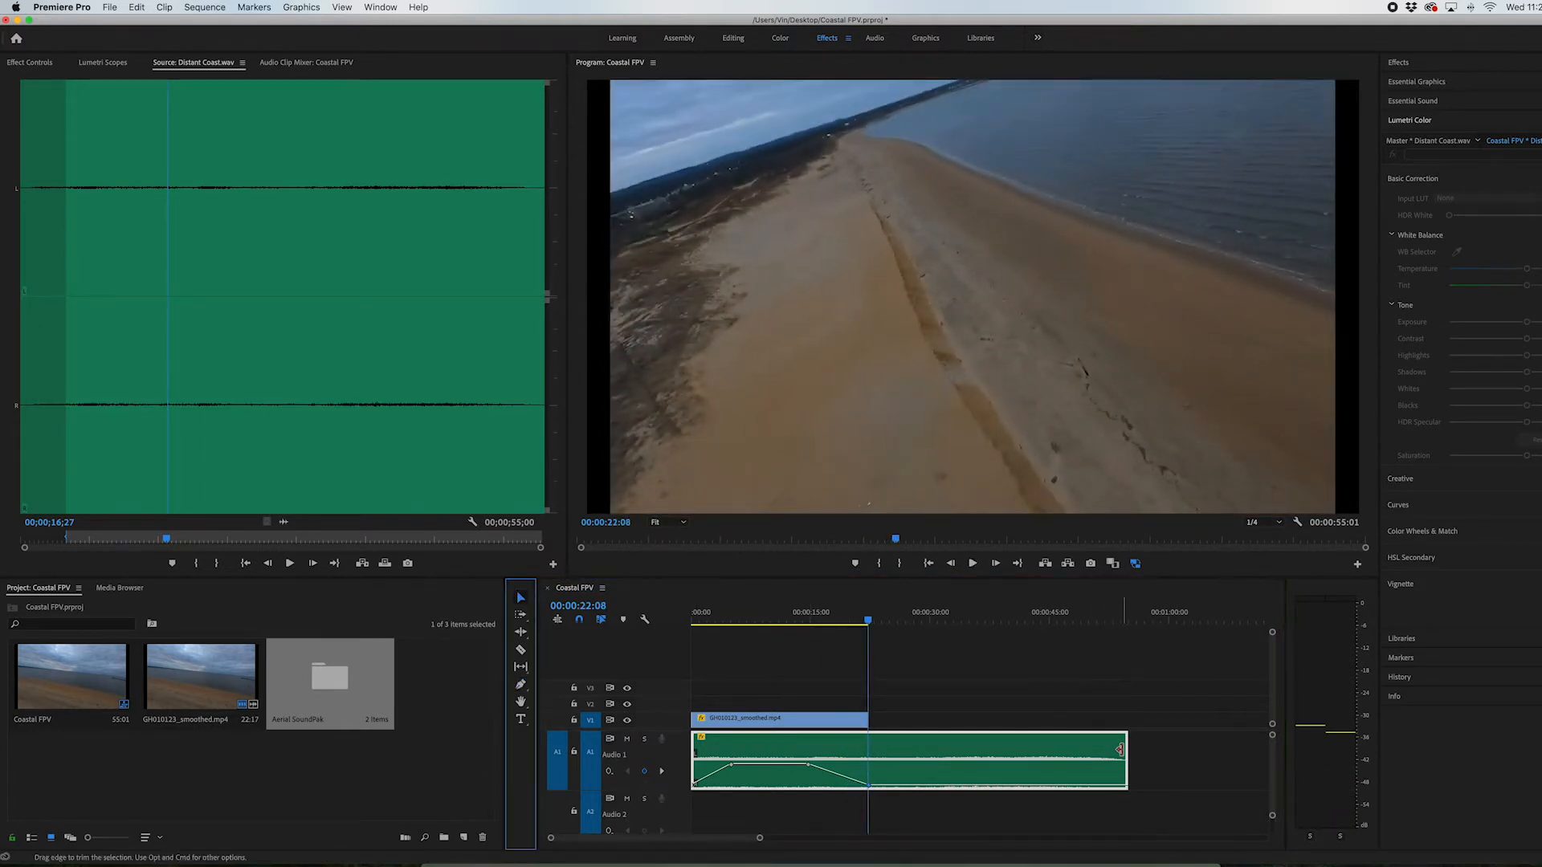
pyautogui.moveTo(1120, 749); pyautogui.dragTo(862, 764)
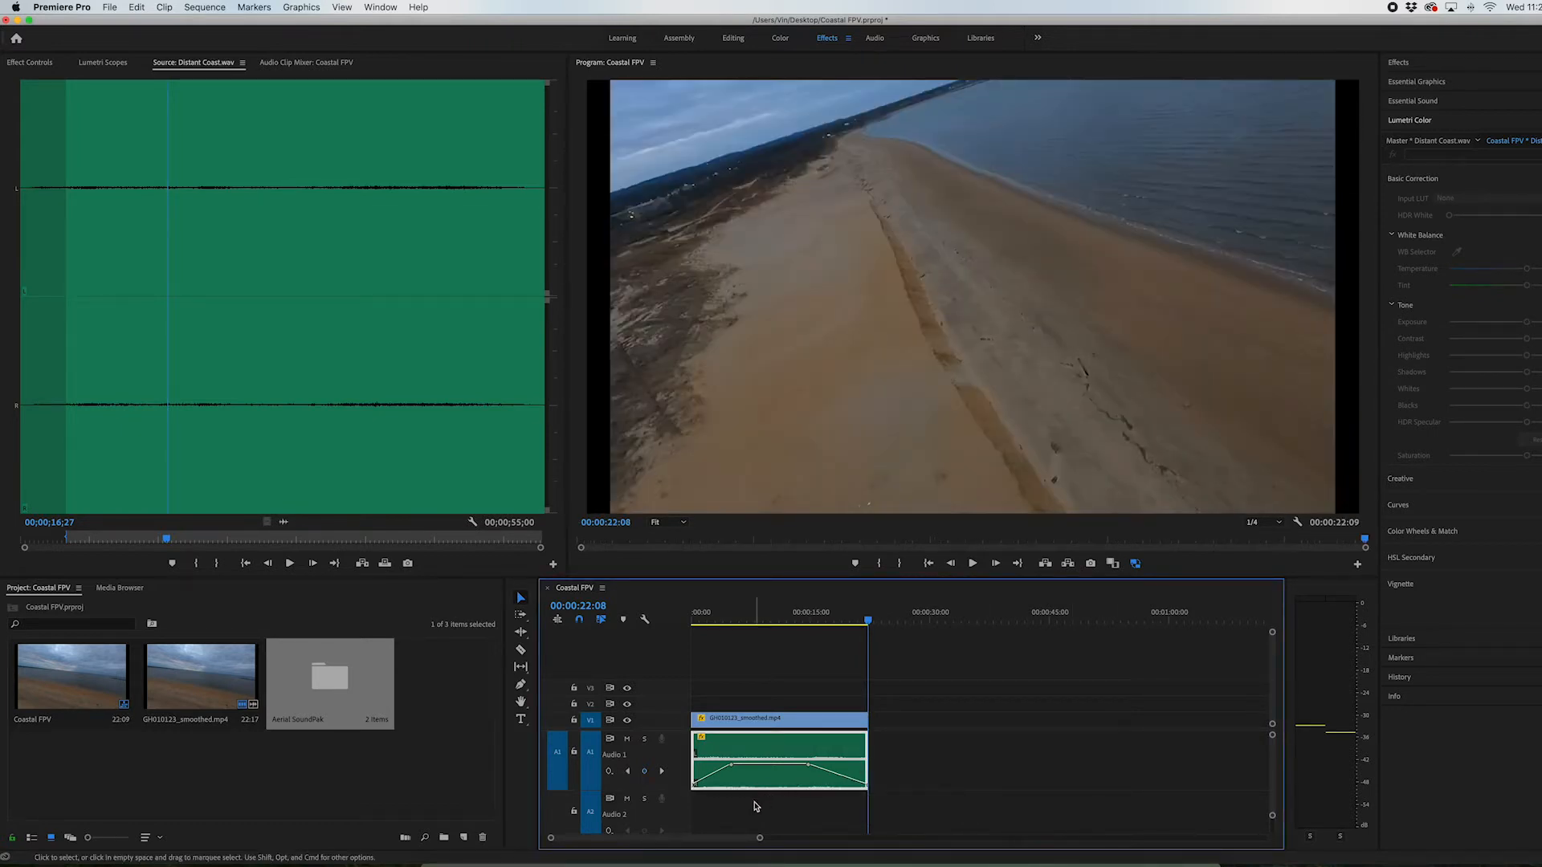
pyautogui.moveTo(708, 621); pyautogui.dragTo(689, 623)
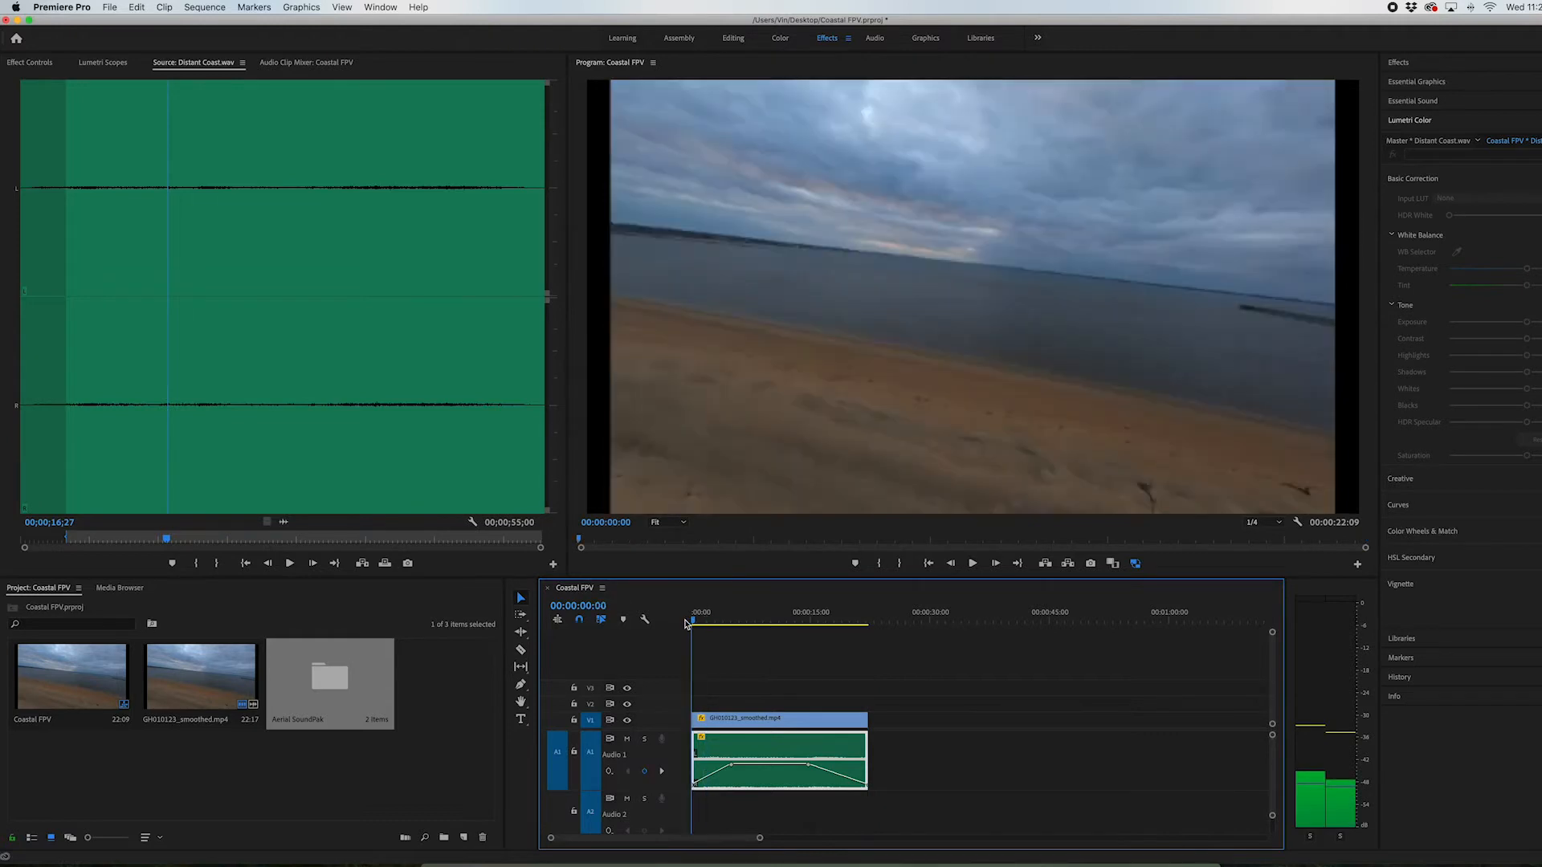
pyautogui.click(760, 725)
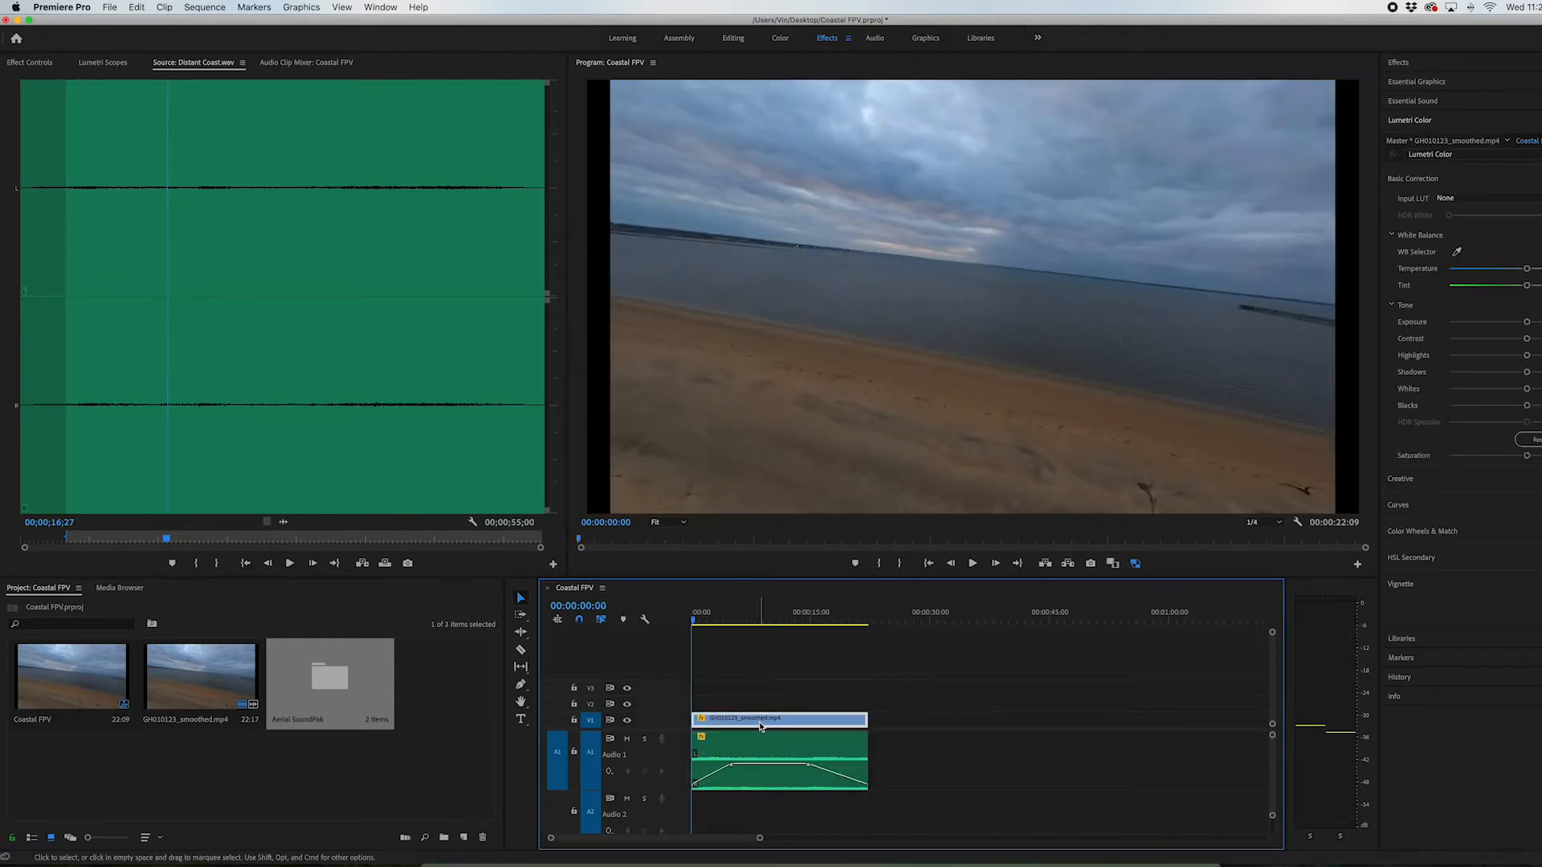
# Open the Coastal bin inside the Aerial SoundPak's Low Altitude bin
pyautogui.doubleClick(341, 681)
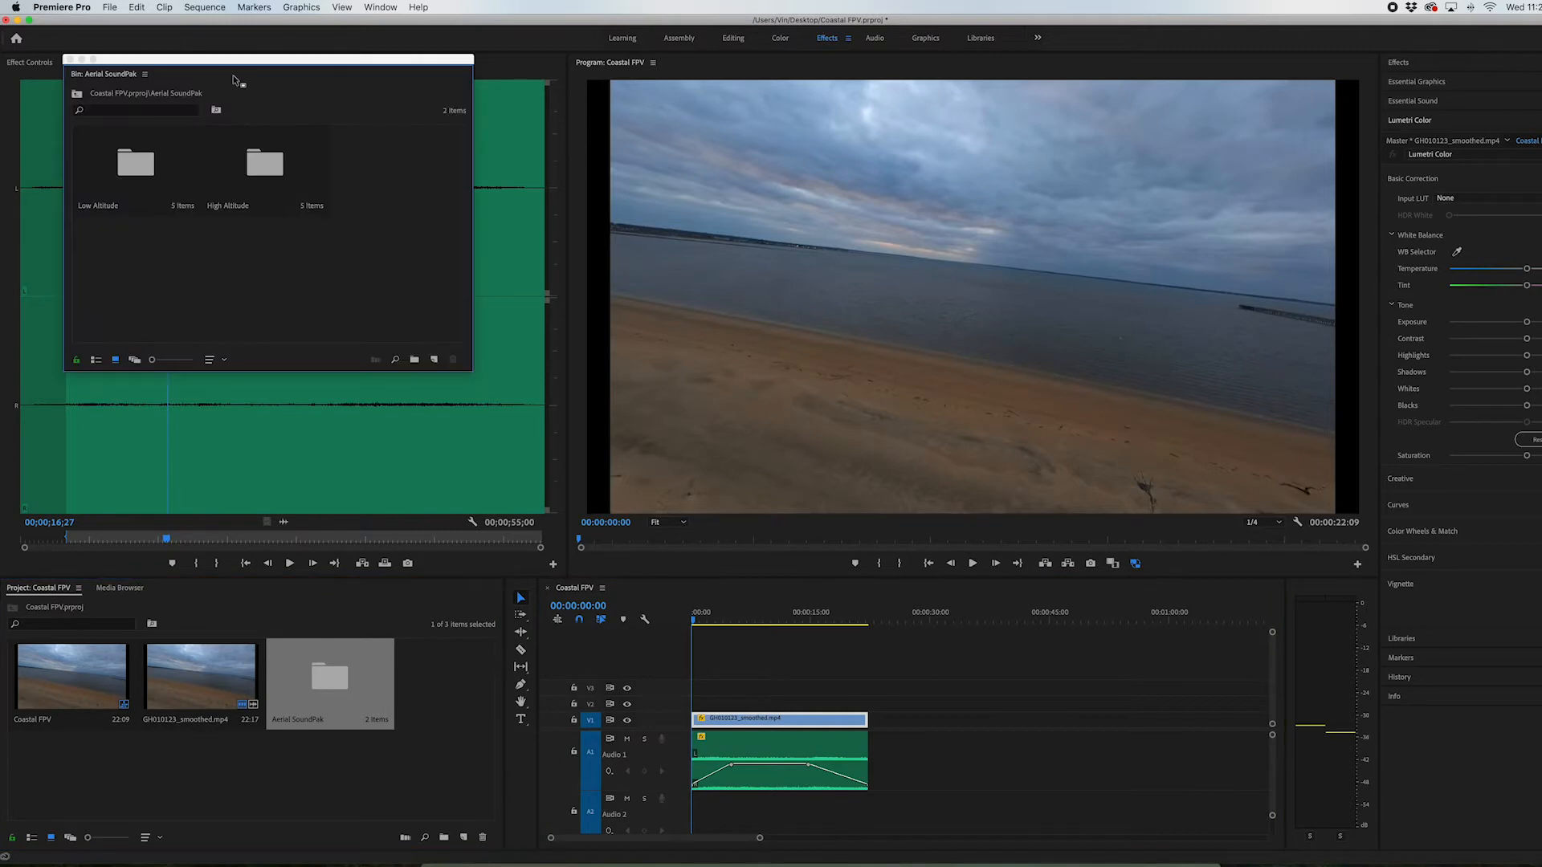
pyautogui.moveTo(230, 59); pyautogui.dragTo(244, 229)
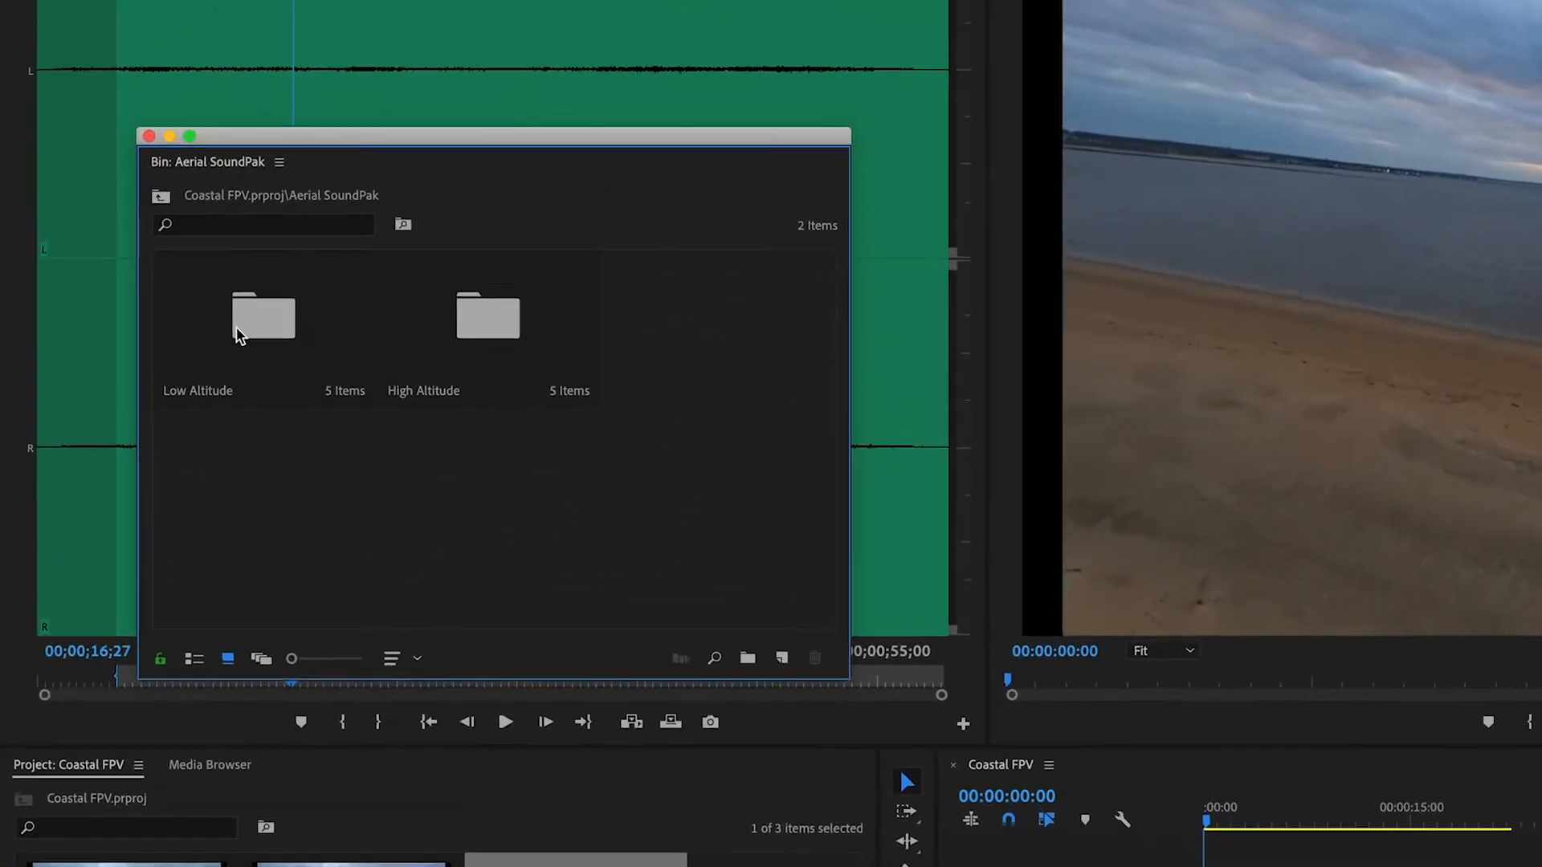
pyautogui.doubleClick(138, 332)
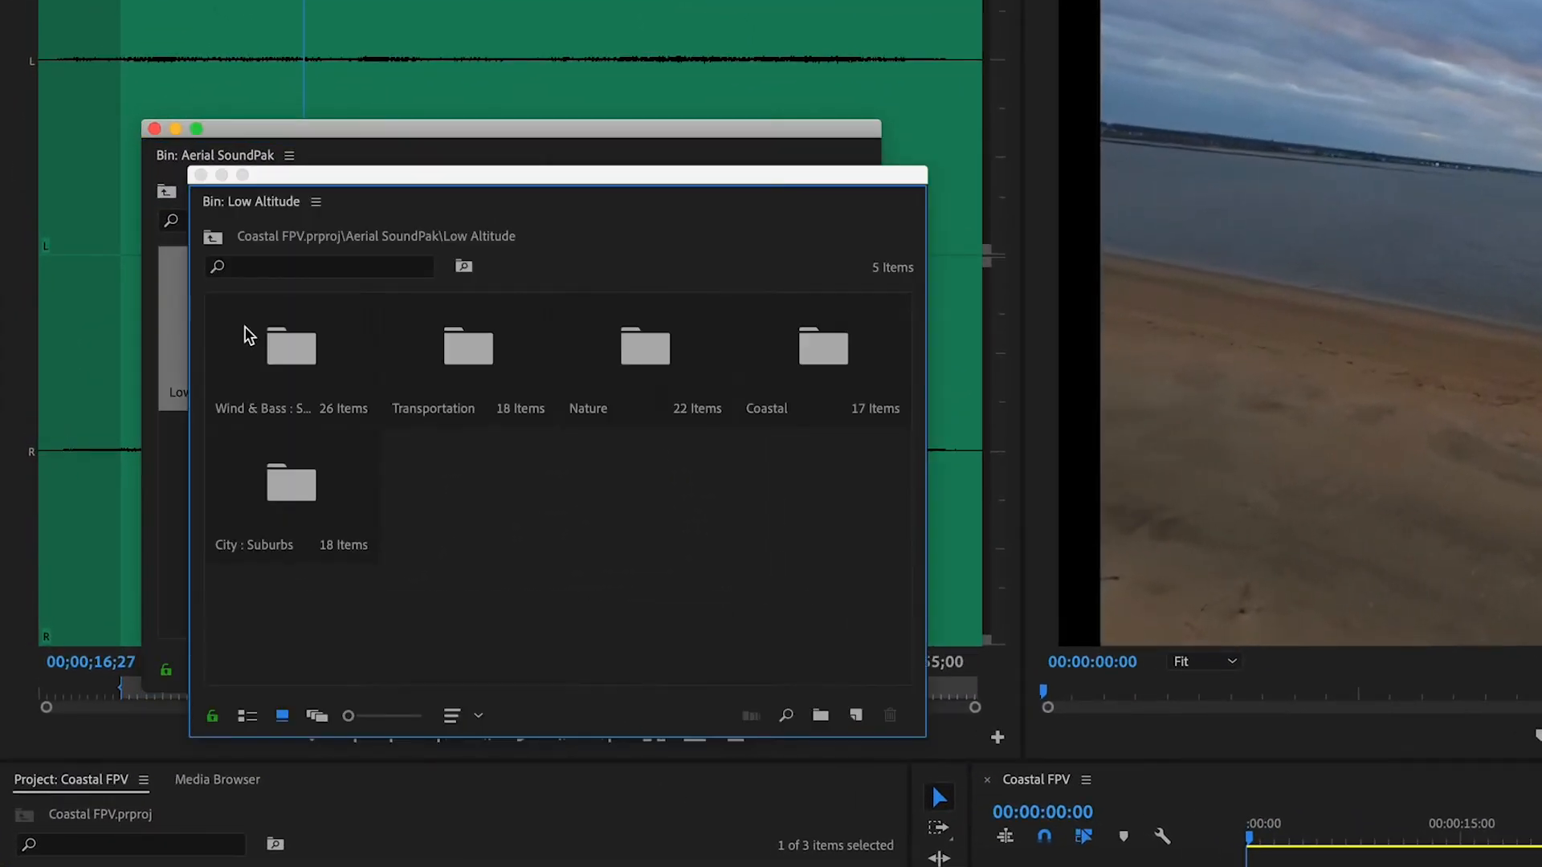
pyautogui.moveTo(322, 177); pyautogui.dragTo(295, 146)
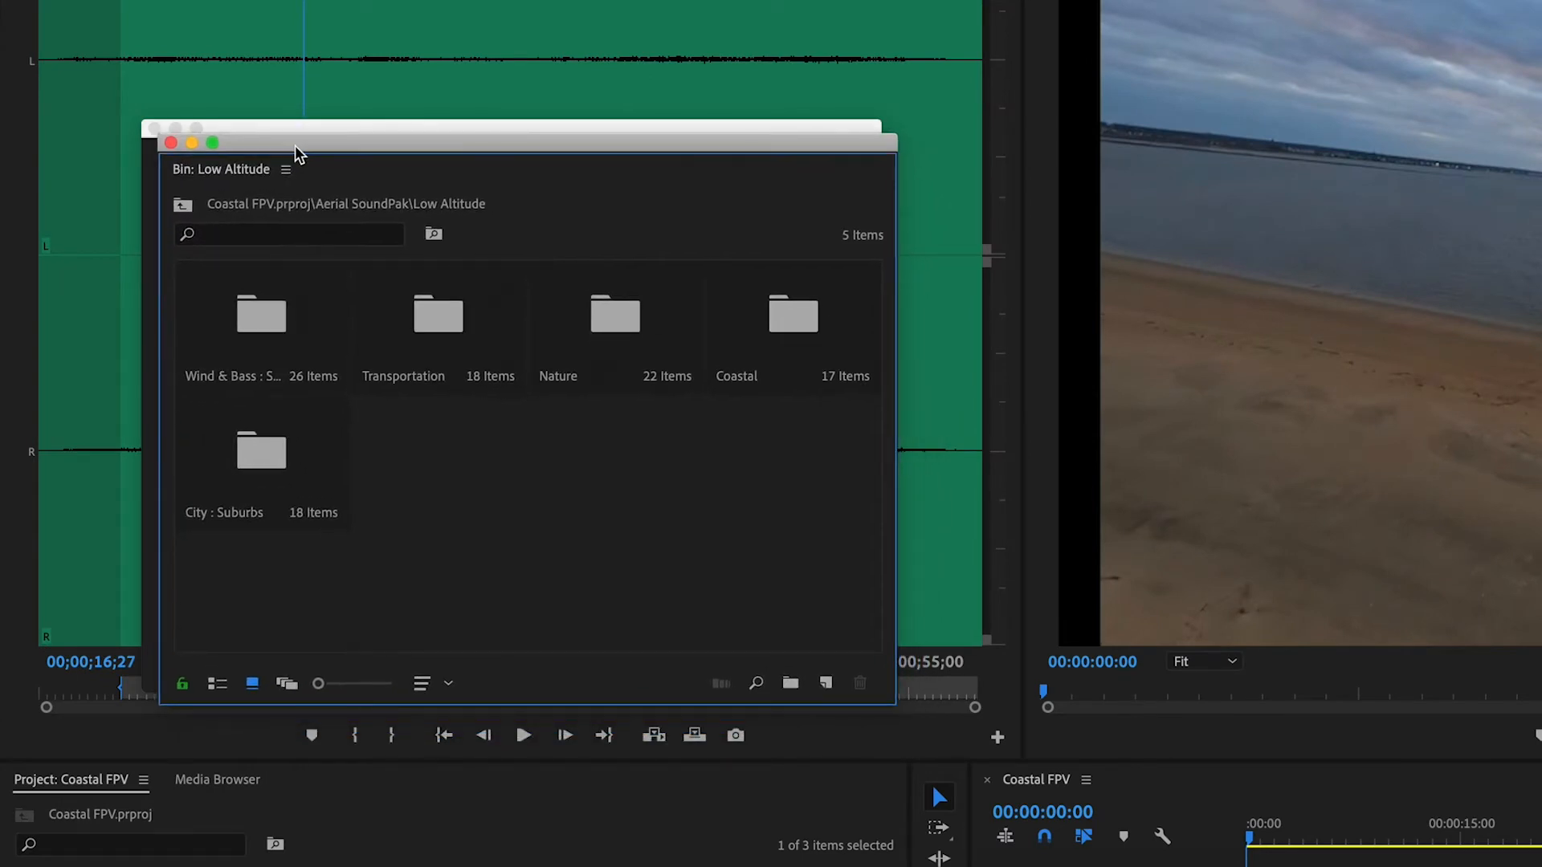
pyautogui.doubleClick(757, 297)
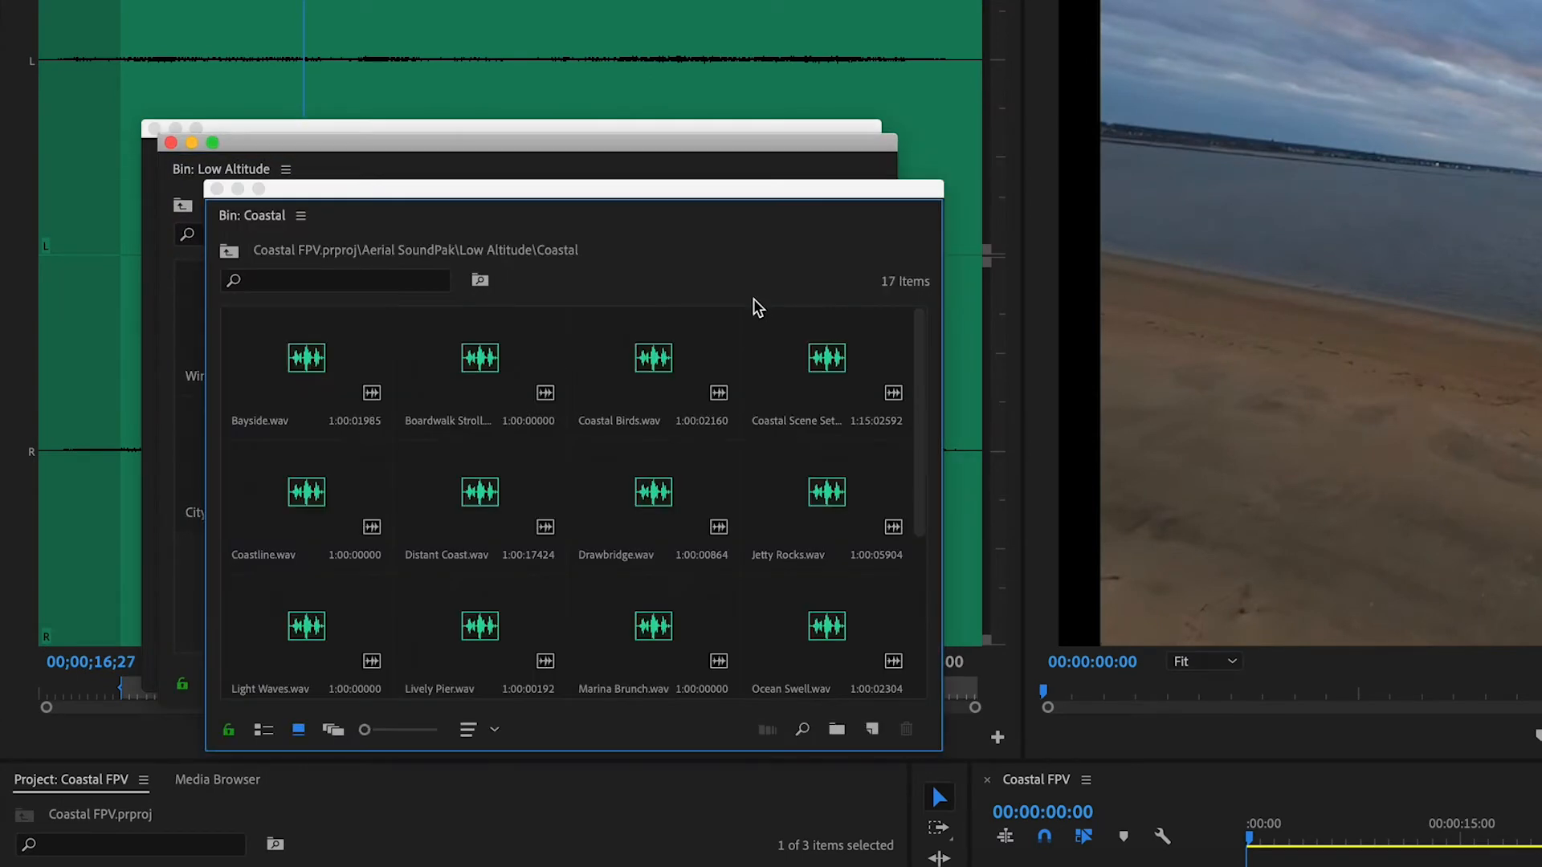
pyautogui.moveTo(683, 188); pyautogui.dragTo(647, 165)
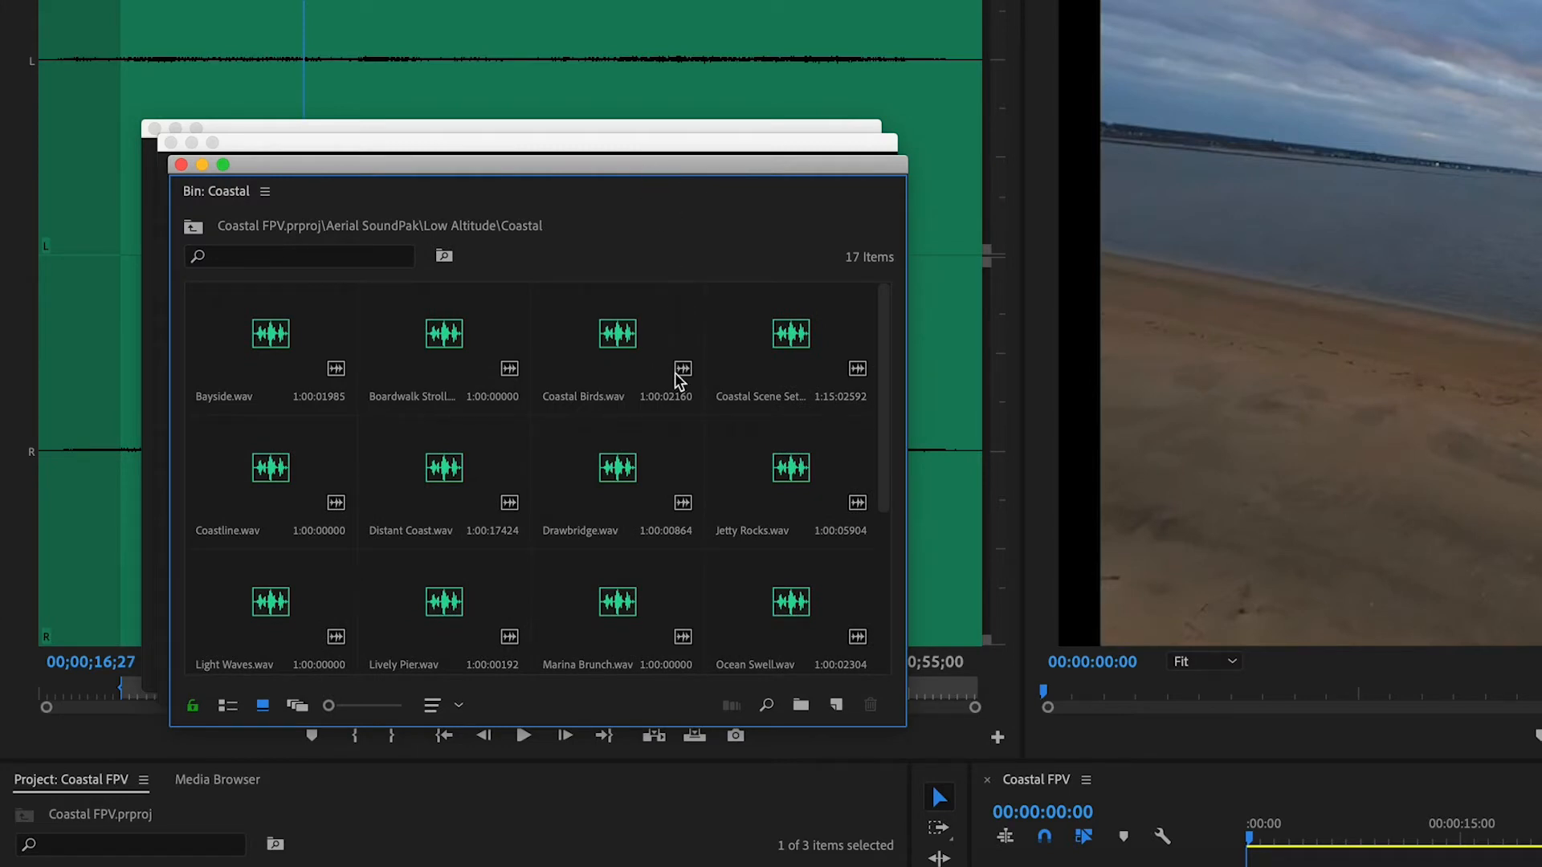
# Load Light Waves.wav from the Coastal bin into the Source Monitor and close the open bin windows
pyautogui.moveTo(878, 413); pyautogui.dragTo(886, 473)
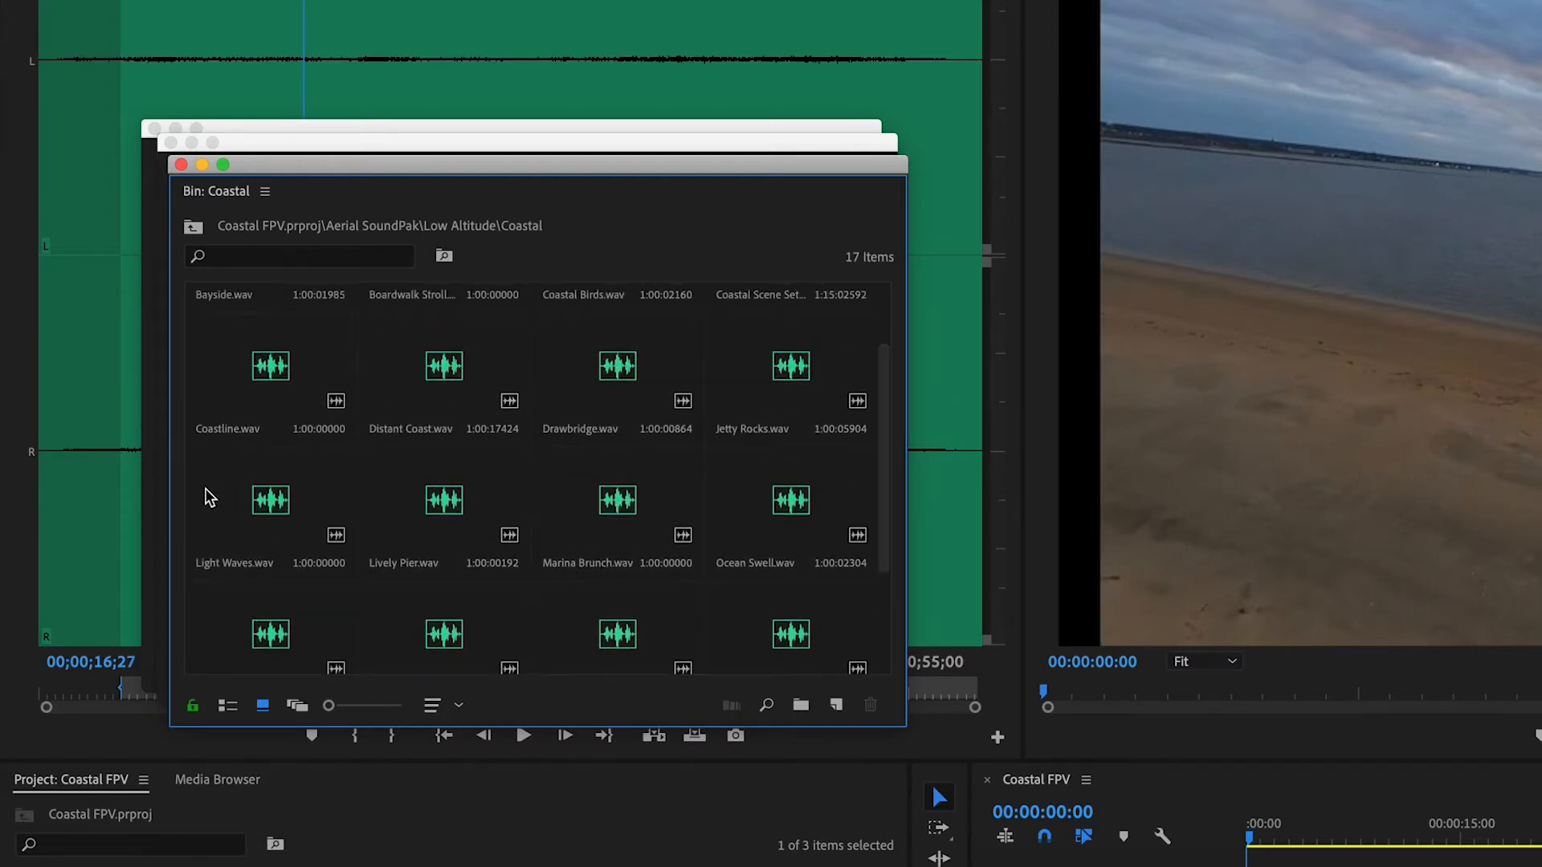
pyautogui.doubleClick(252, 512)
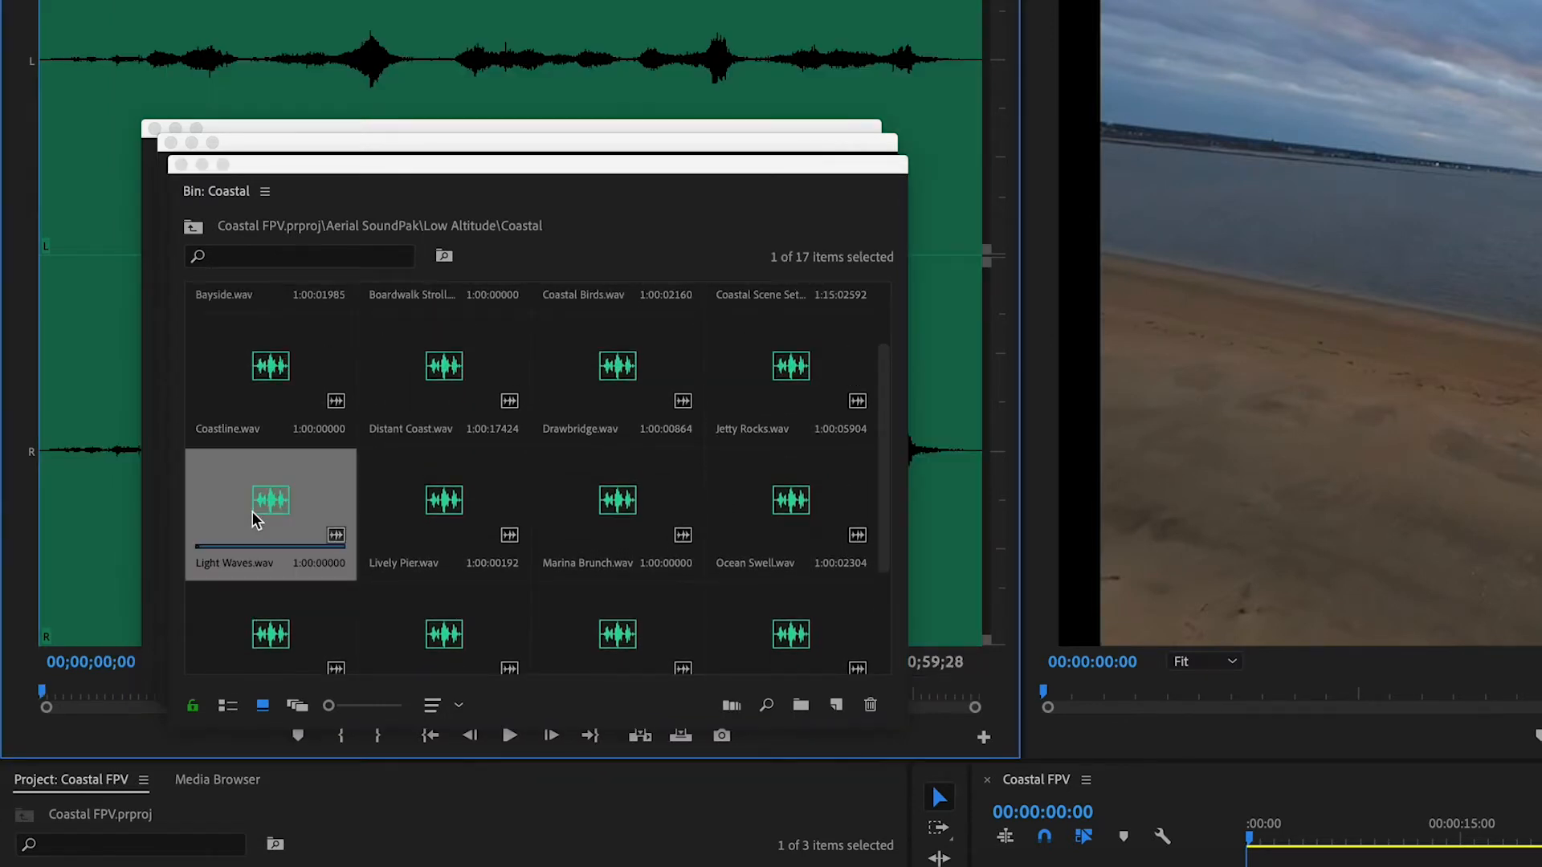
pyautogui.click(180, 163)
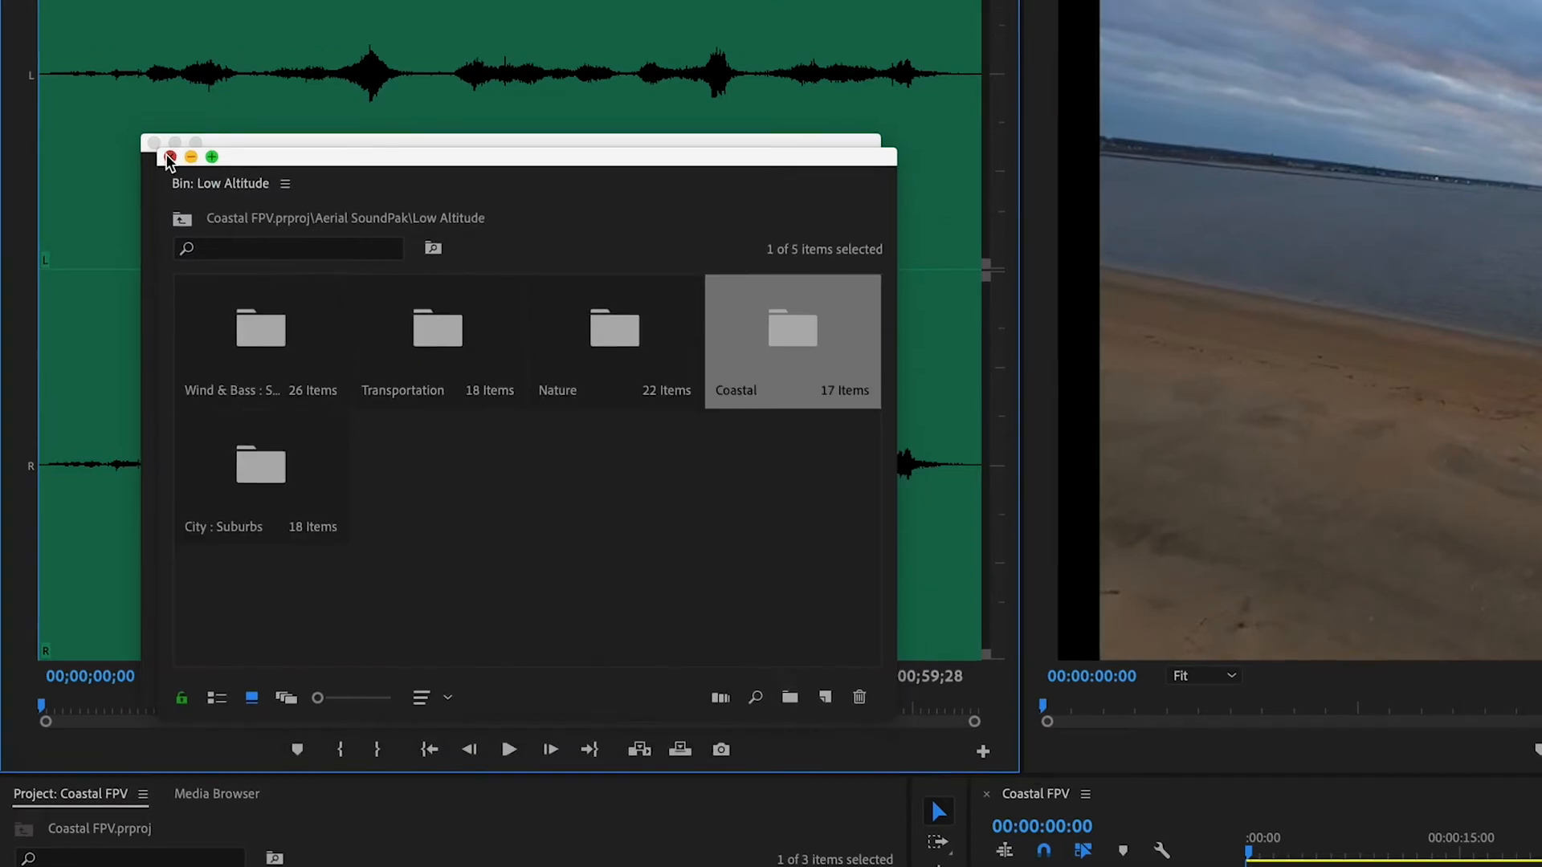
pyautogui.click(166, 153)
pyautogui.click(154, 128)
# Play Light Waves.wav and mark an In point at about 6 seconds and an Out point at 00;00;24;02
pyautogui.press('space')
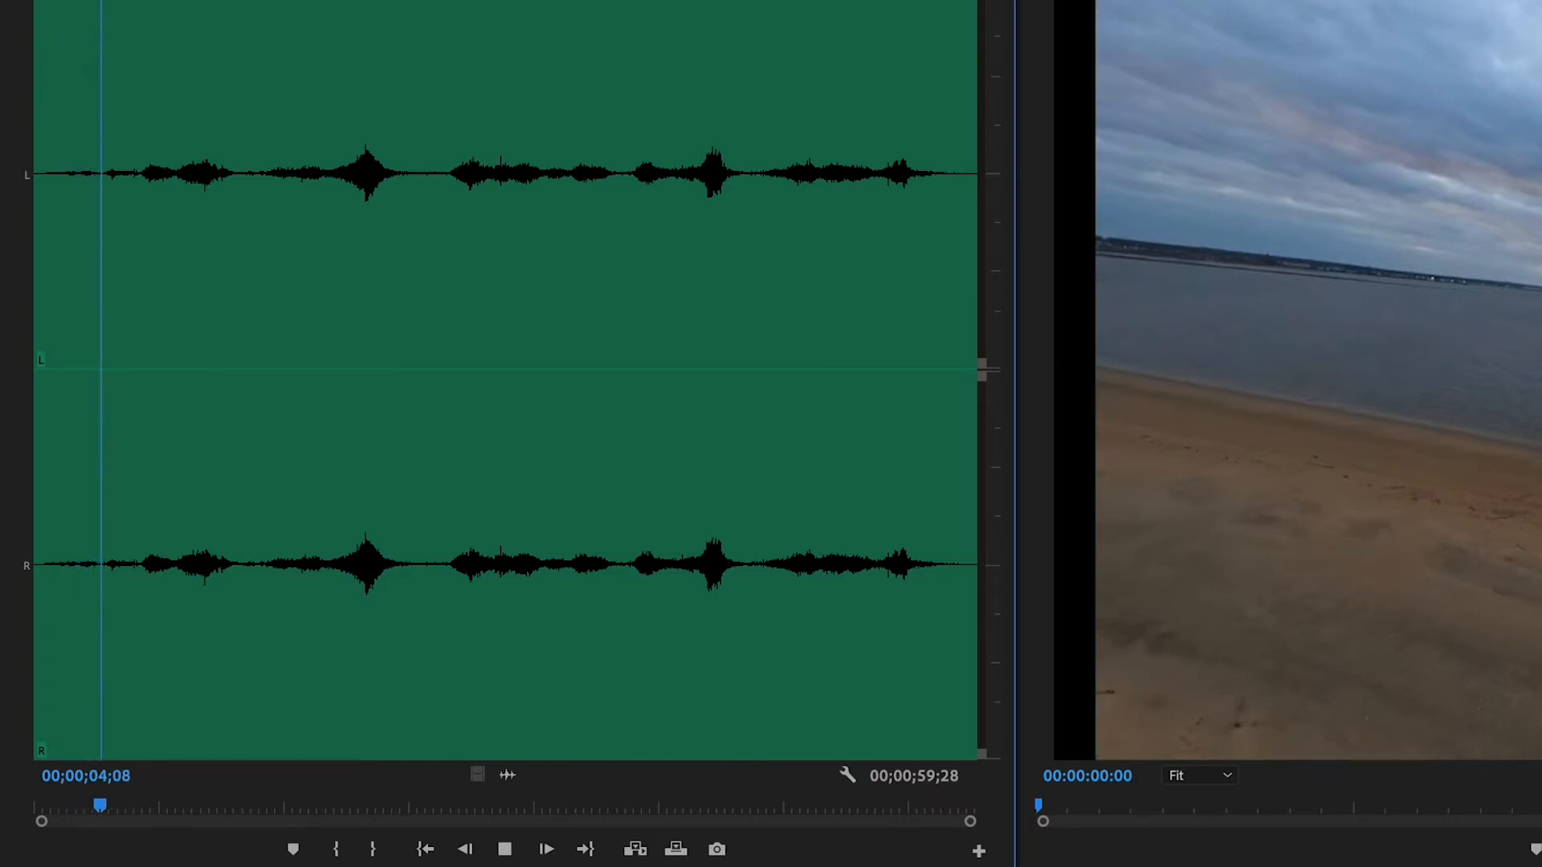
pyautogui.click(345, 851)
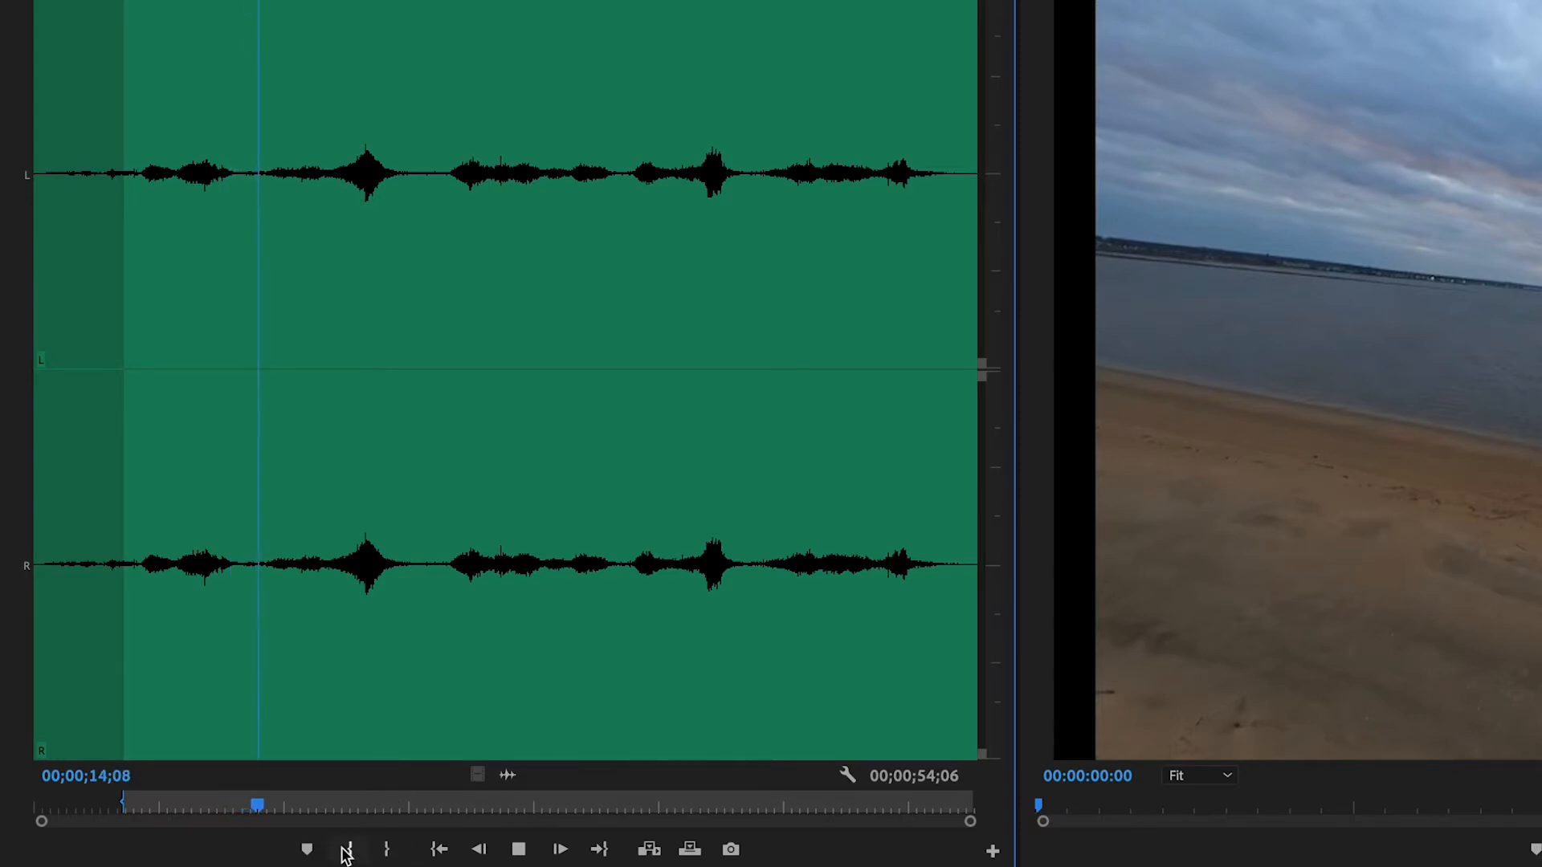
pyautogui.press('space')
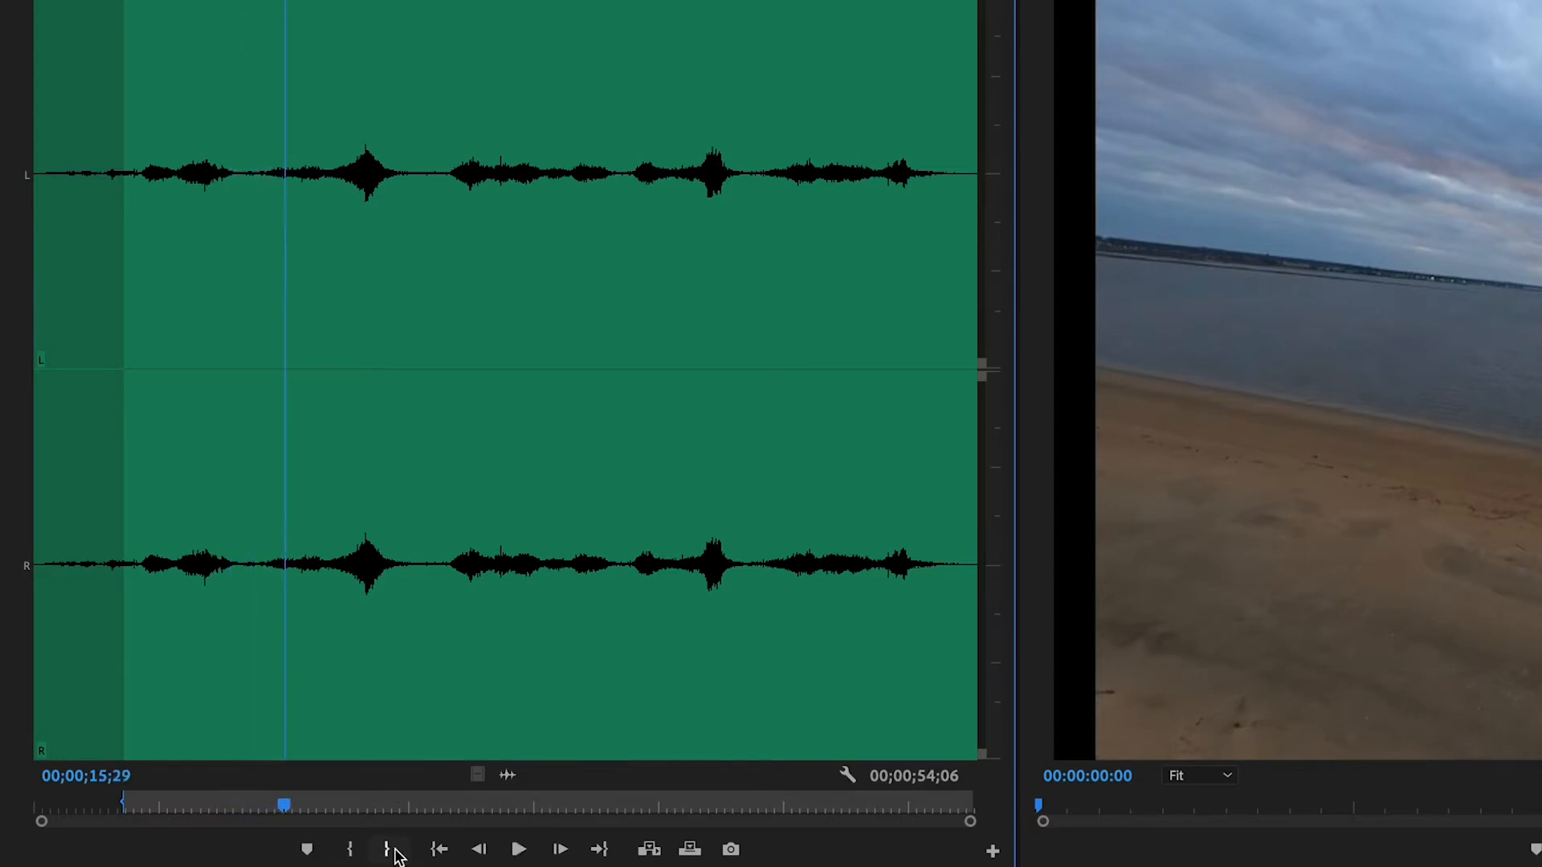
pyautogui.click(387, 850)
pyautogui.click(412, 811)
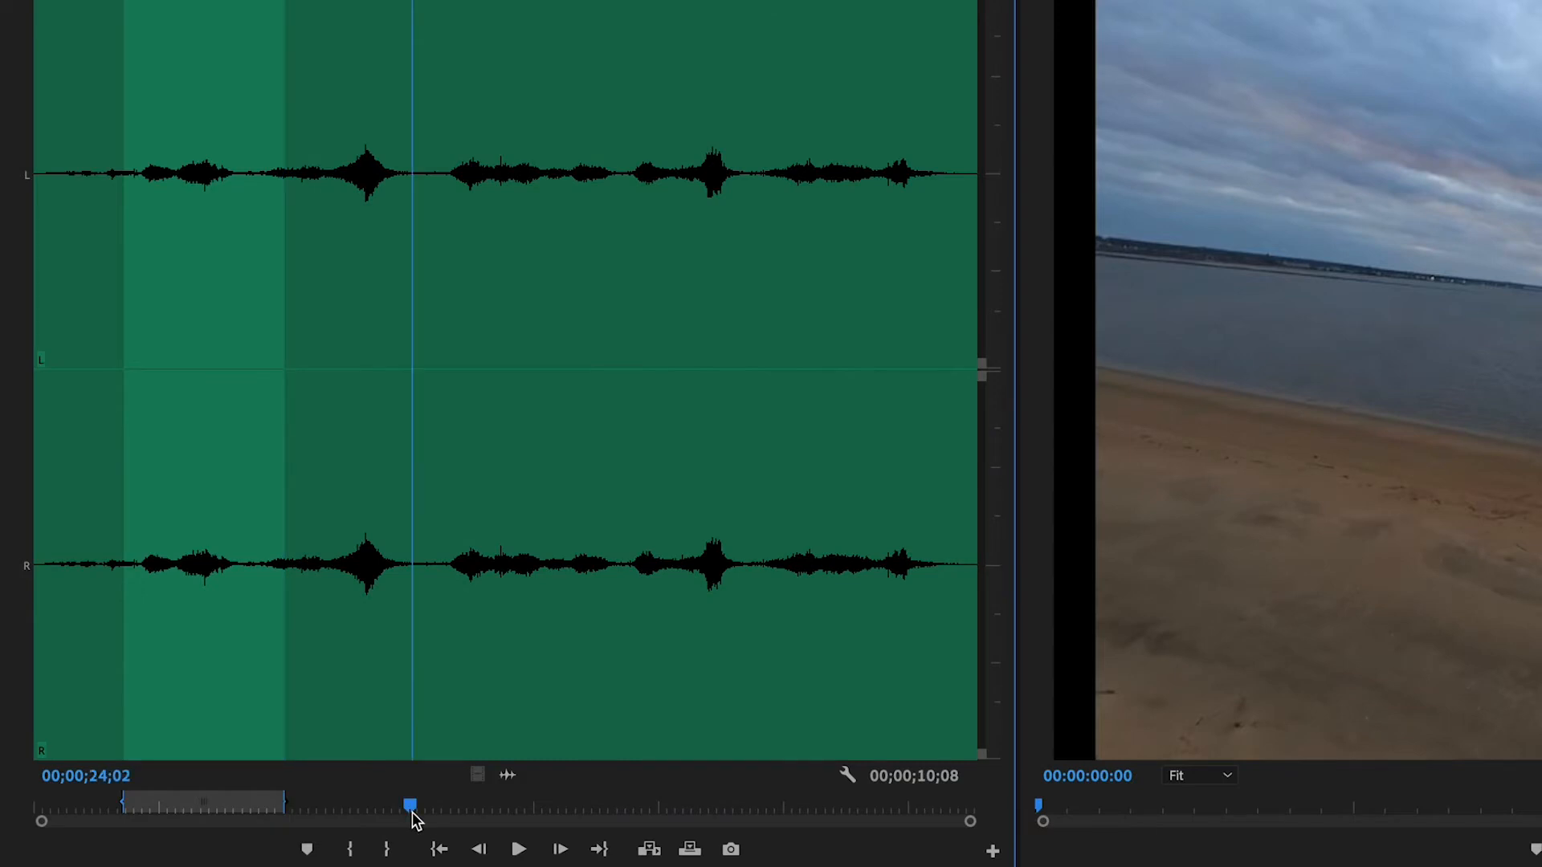
pyautogui.click(389, 848)
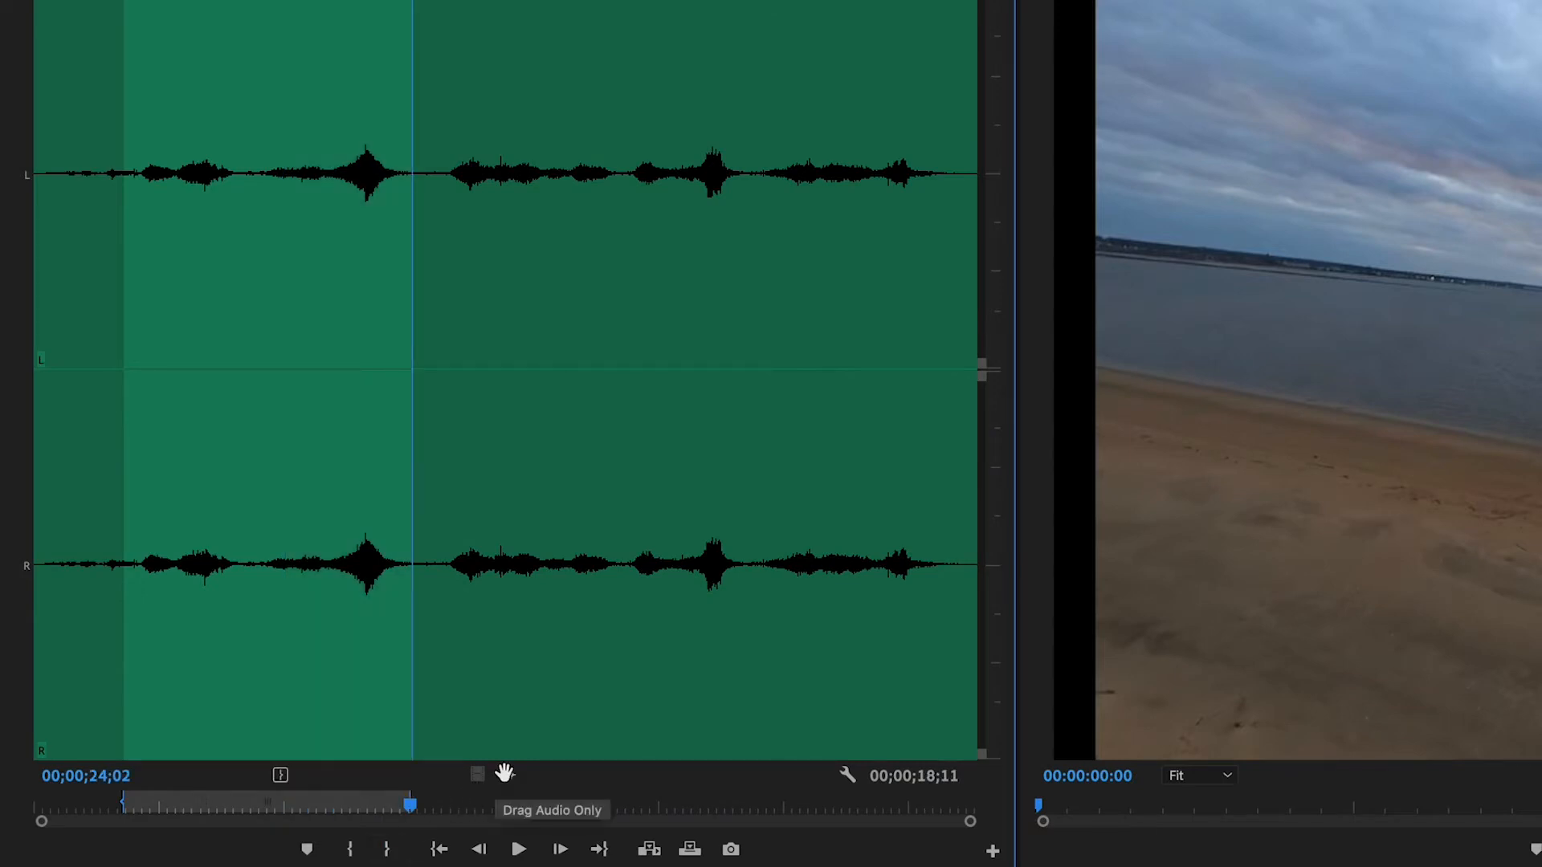
# Place Light Waves.wav on track A2, spanning the sequence start to the video's end, and play that track soloed
pyautogui.moveTo(504, 772); pyautogui.dragTo(1298, 866)
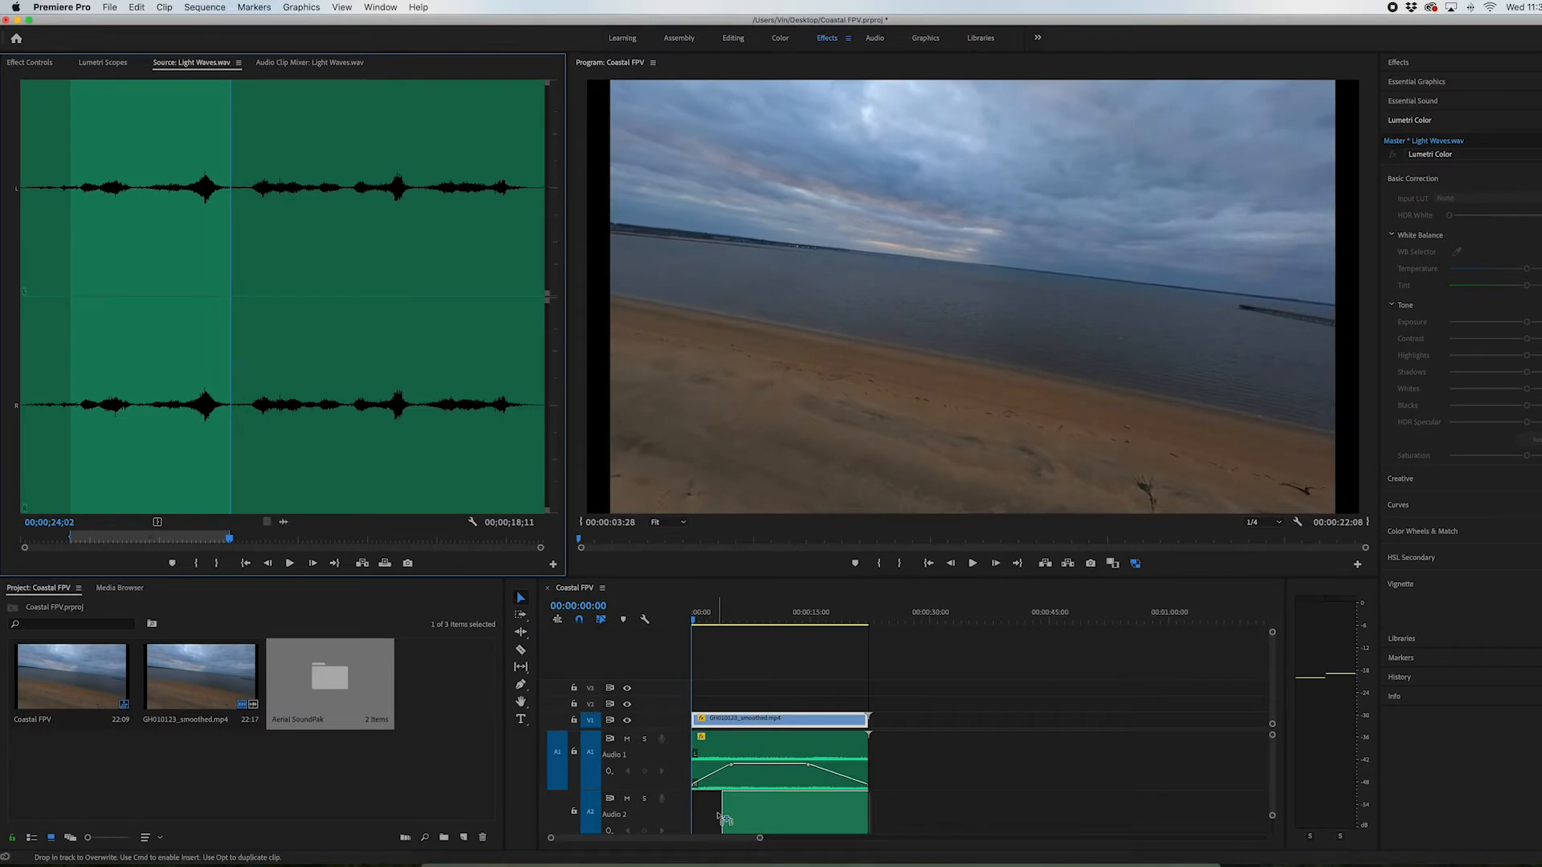
pyautogui.moveTo(721, 818); pyautogui.dragTo(696, 812)
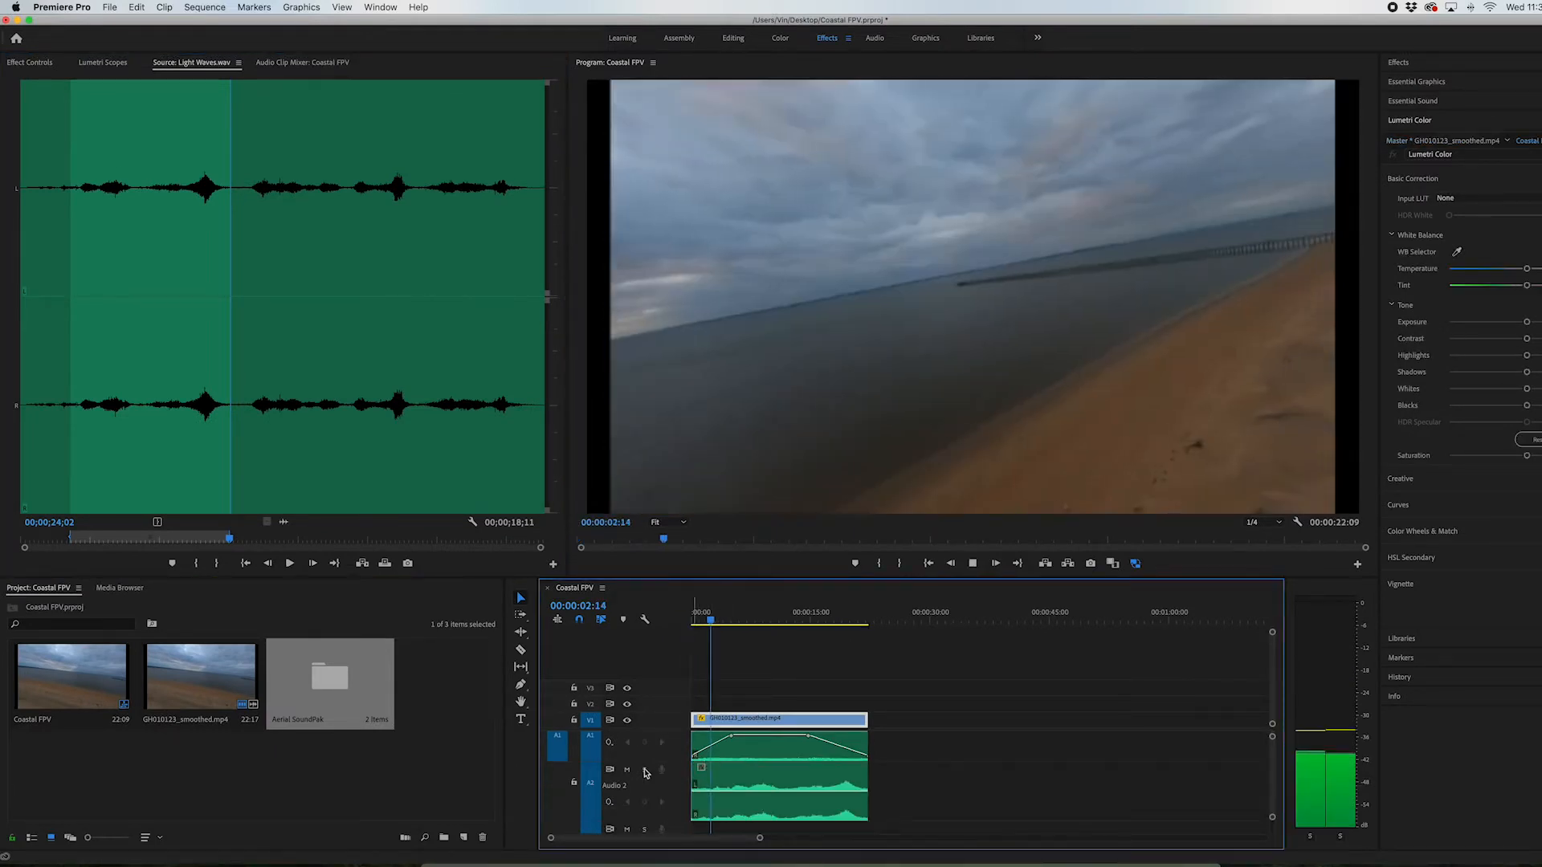
pyautogui.click(644, 770)
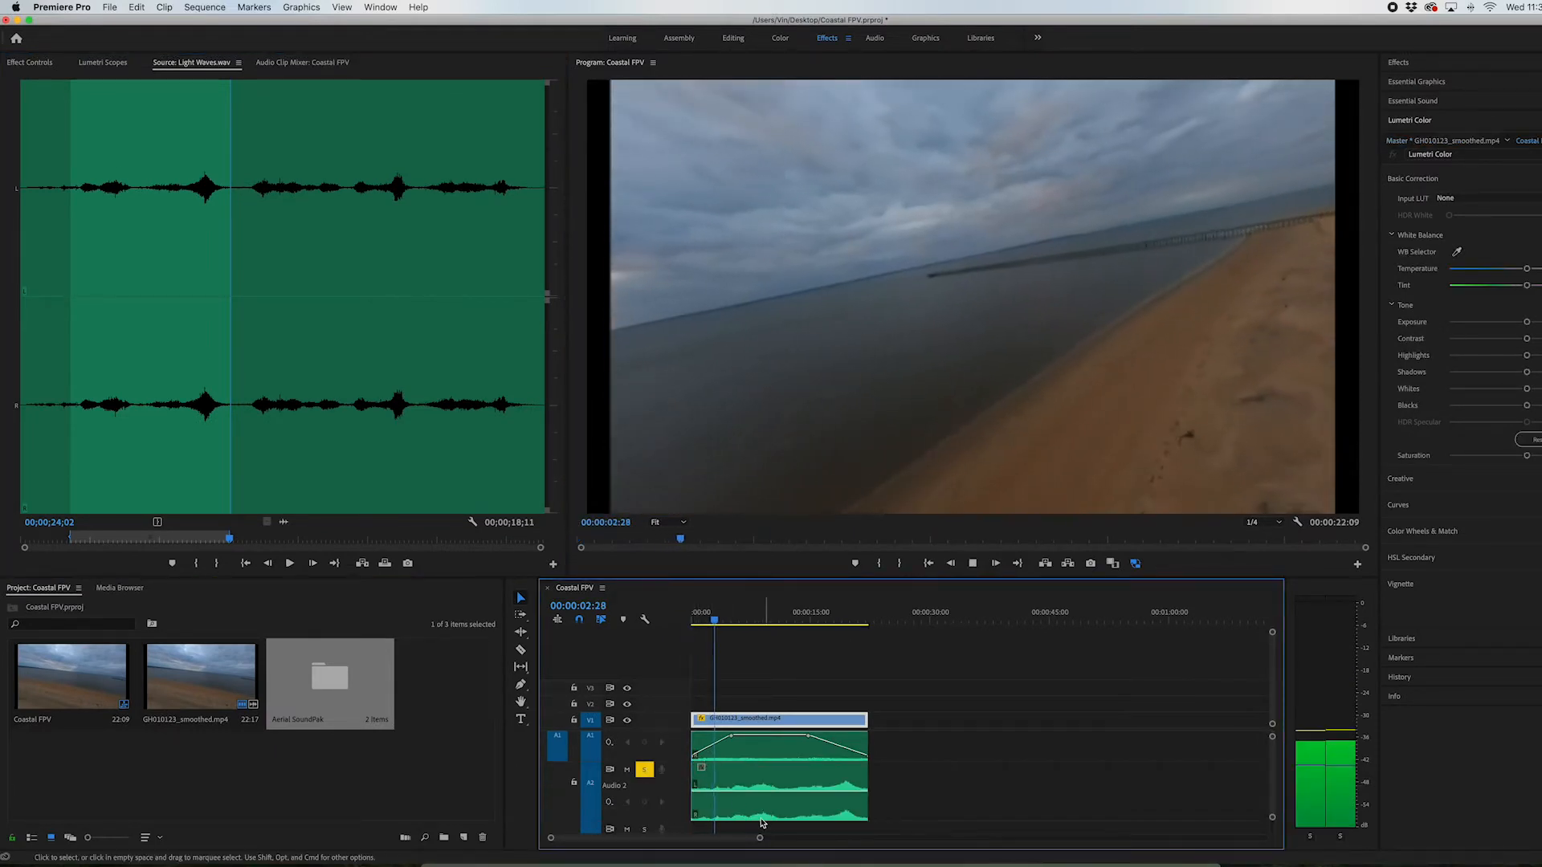
pyautogui.click(727, 804)
pyautogui.press('space')
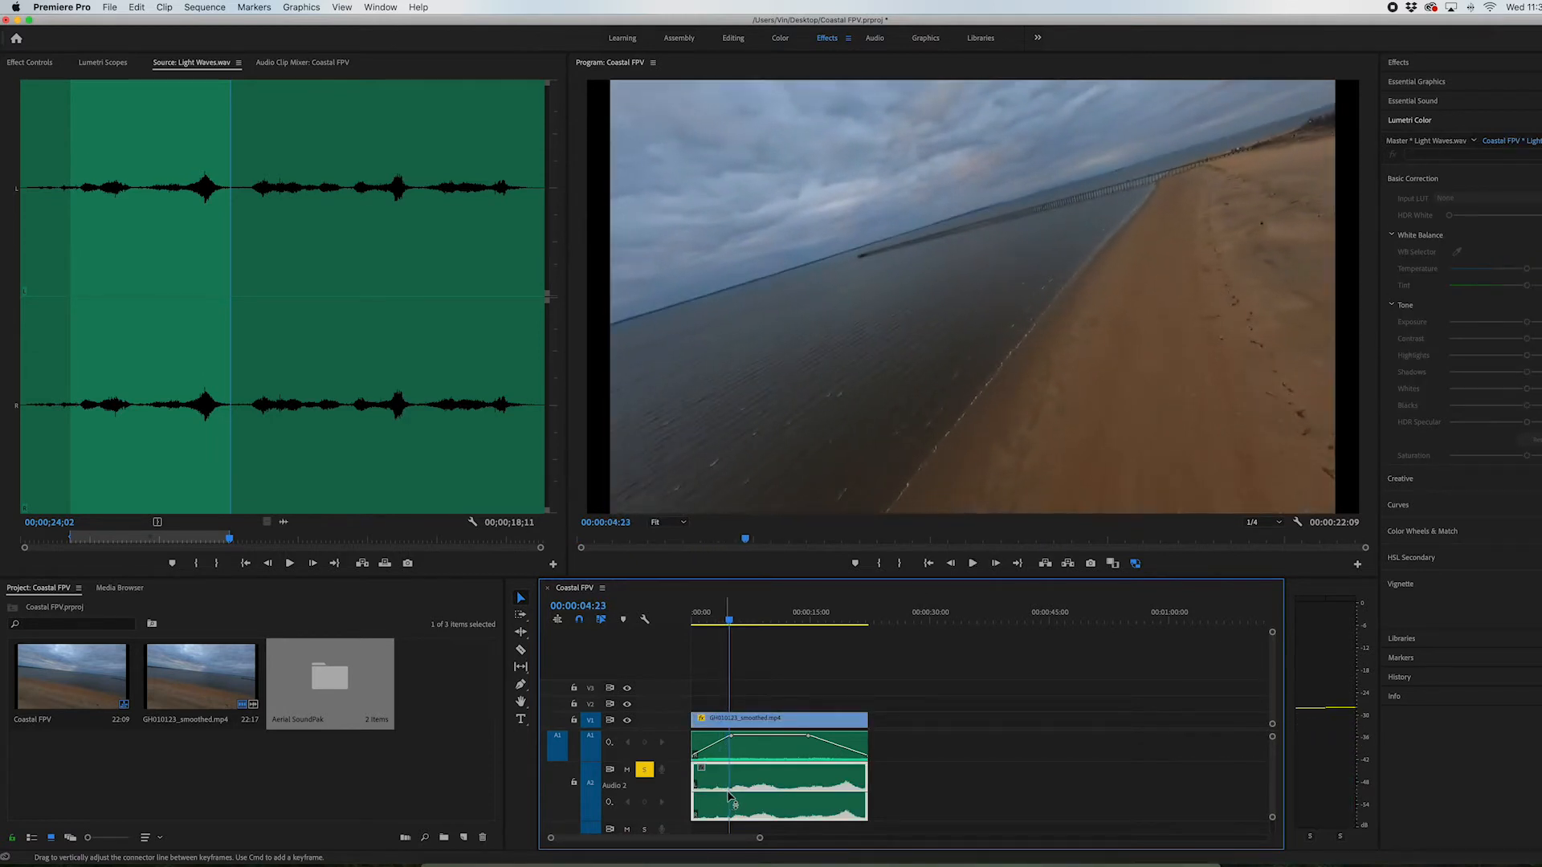
# Add Pen tool volume keyframes that fade Light Waves.wav in from silence over about its first 5 seconds
pyautogui.click(521, 686)
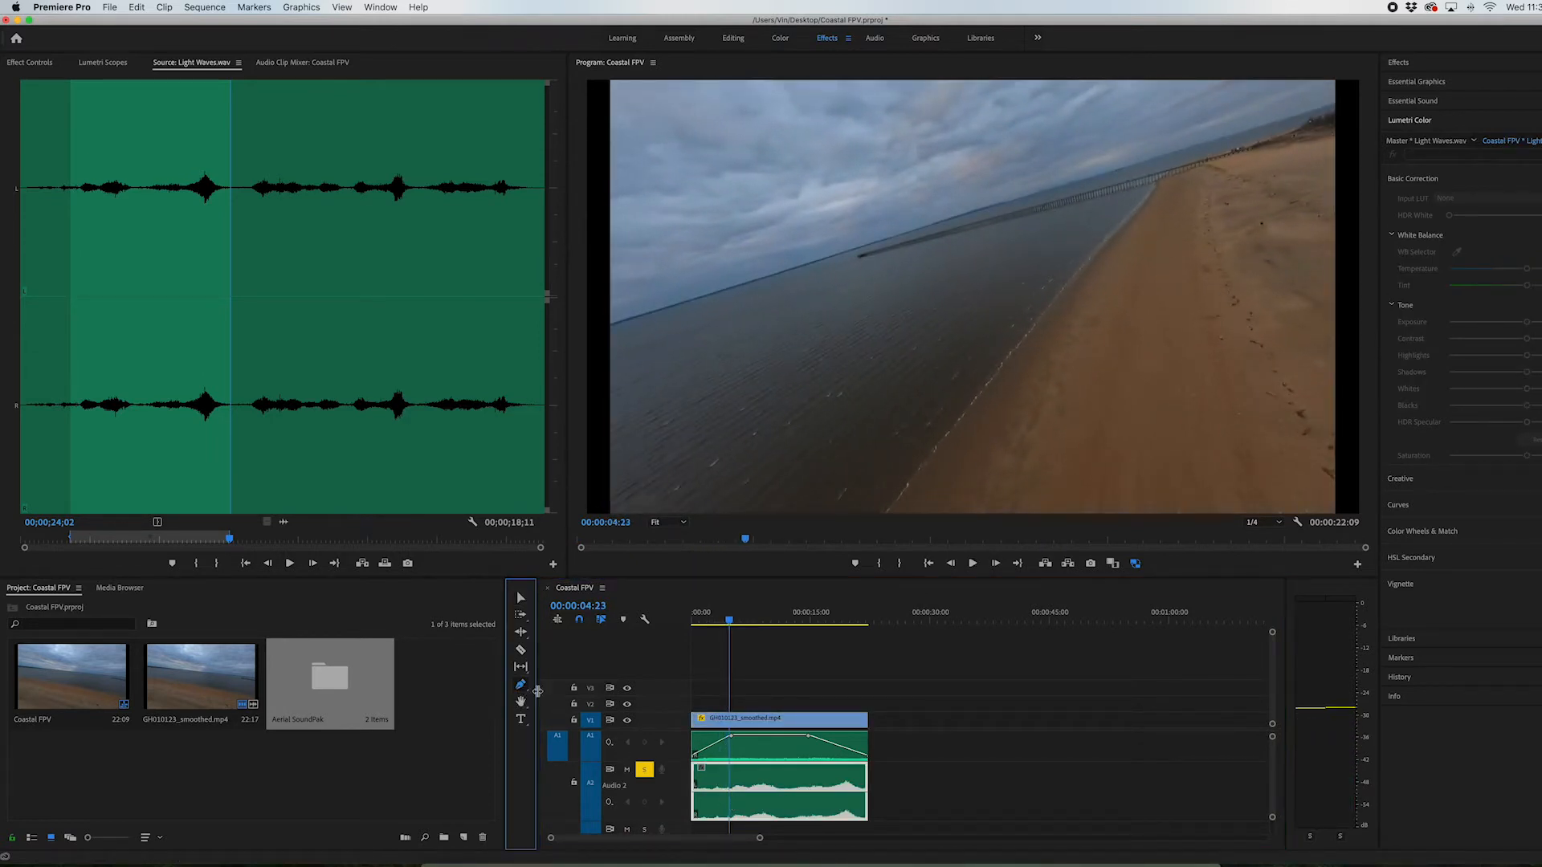
pyautogui.click(727, 794)
pyautogui.moveTo(712, 798); pyautogui.dragTo(702, 801)
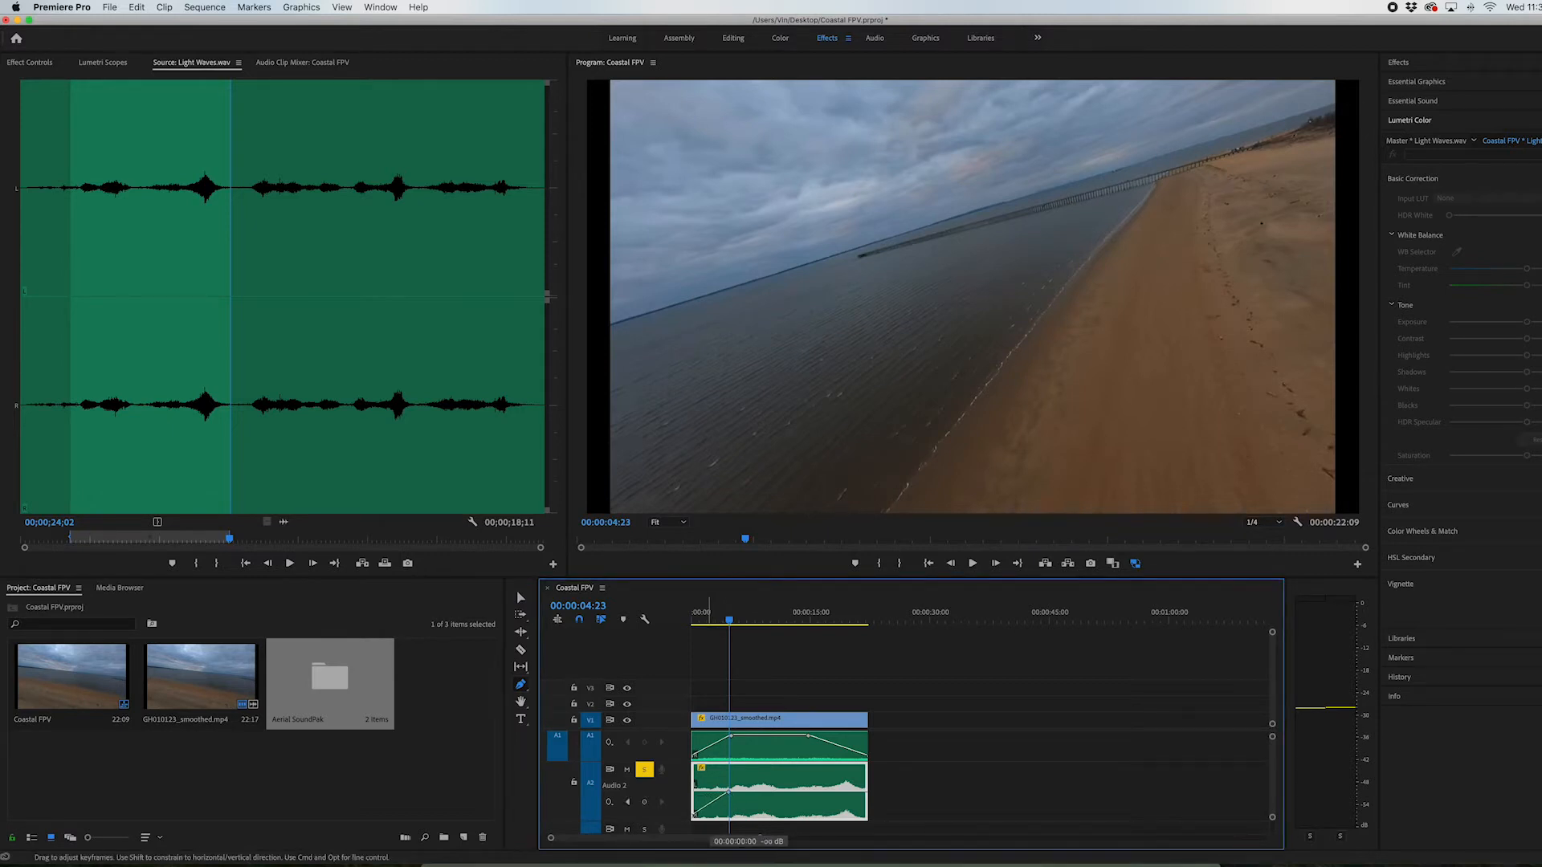
# Play the fade-in from the start and shift its end keyframe to 00:00:07:12 at -9.54 dB
pyautogui.click(703, 614)
pyautogui.press('space')
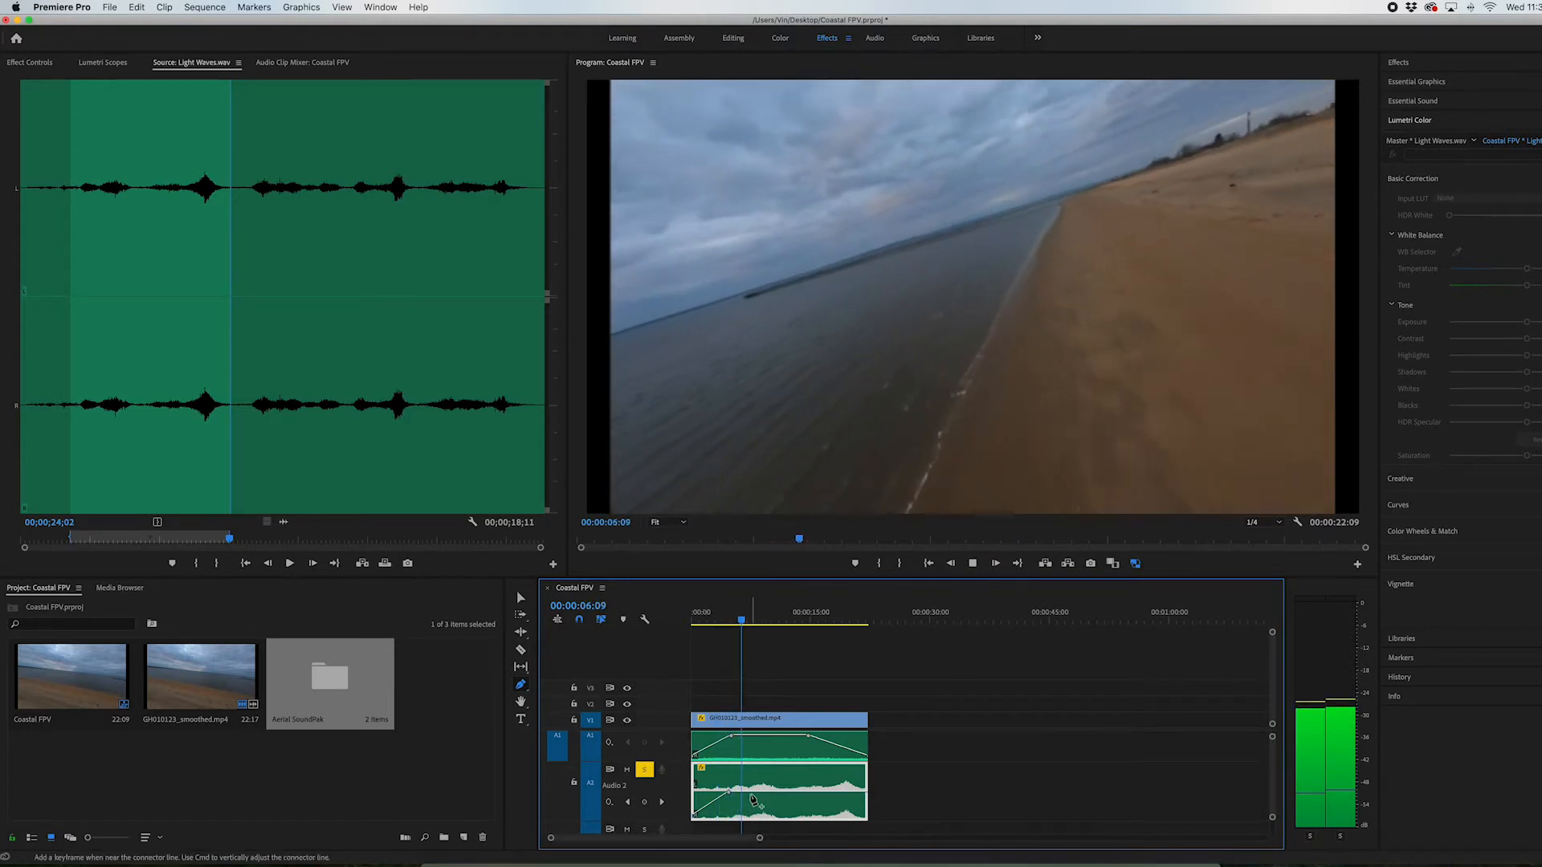
pyautogui.press('space')
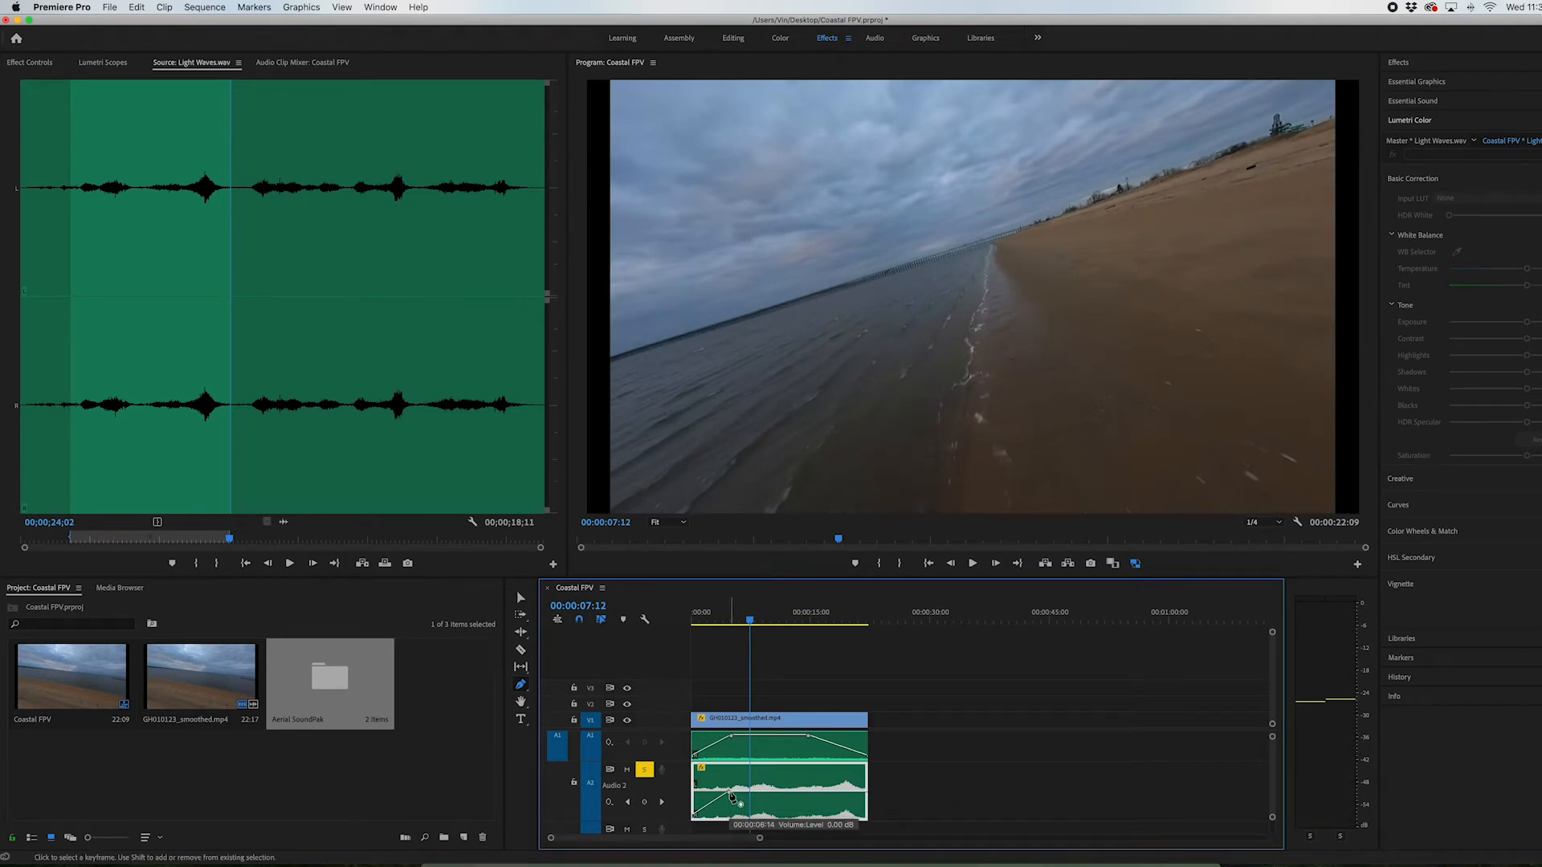
pyautogui.click(729, 793)
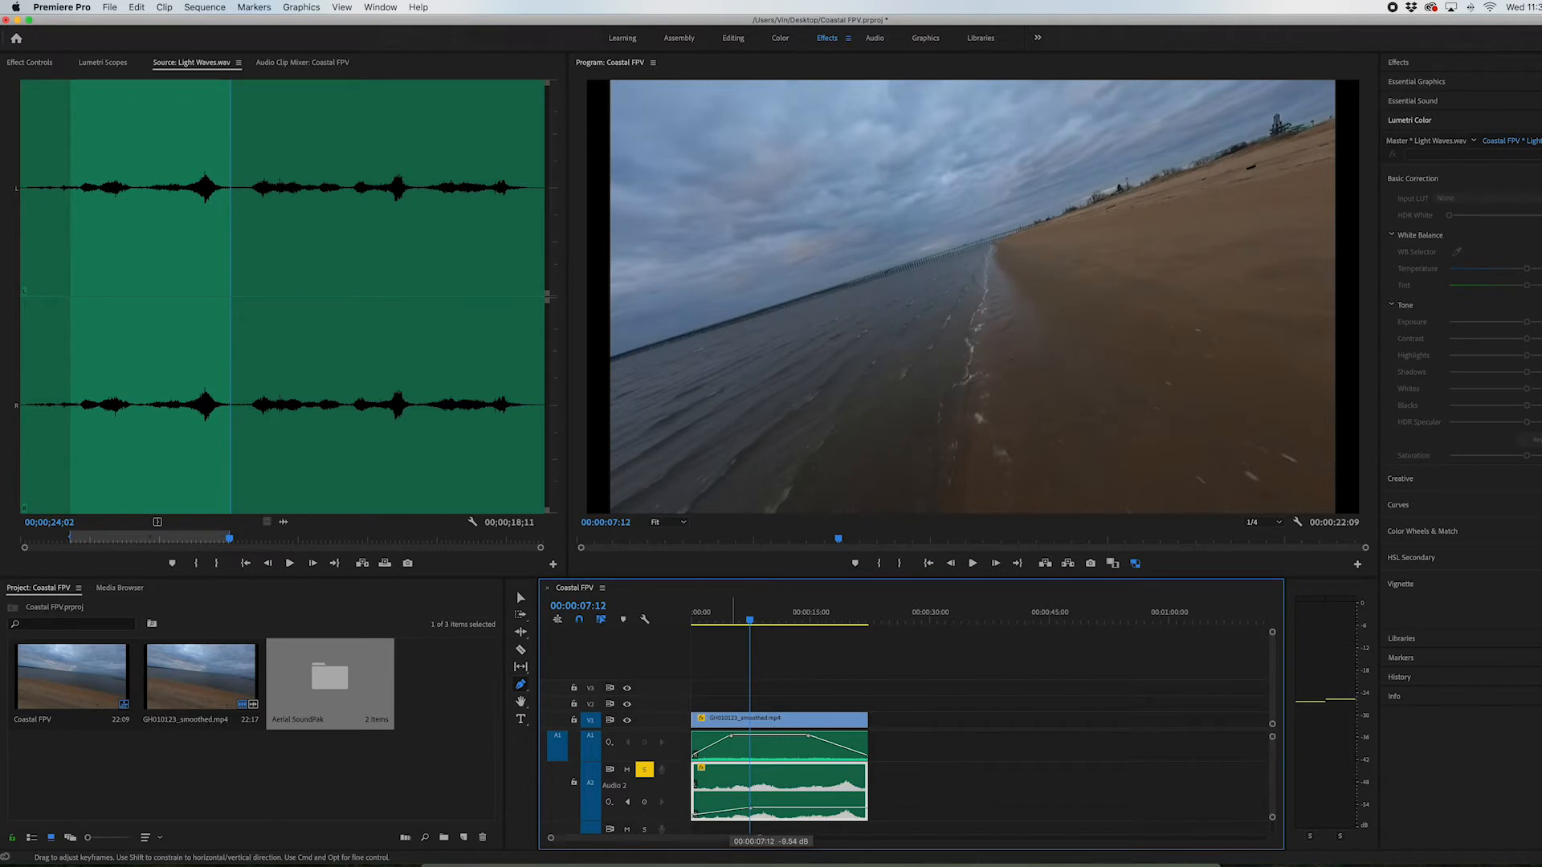
# Play on to 00:00:18:05 and add volume keyframes that fade Light Waves.wav out from about 16 seconds toward the video's end
pyautogui.press('space')
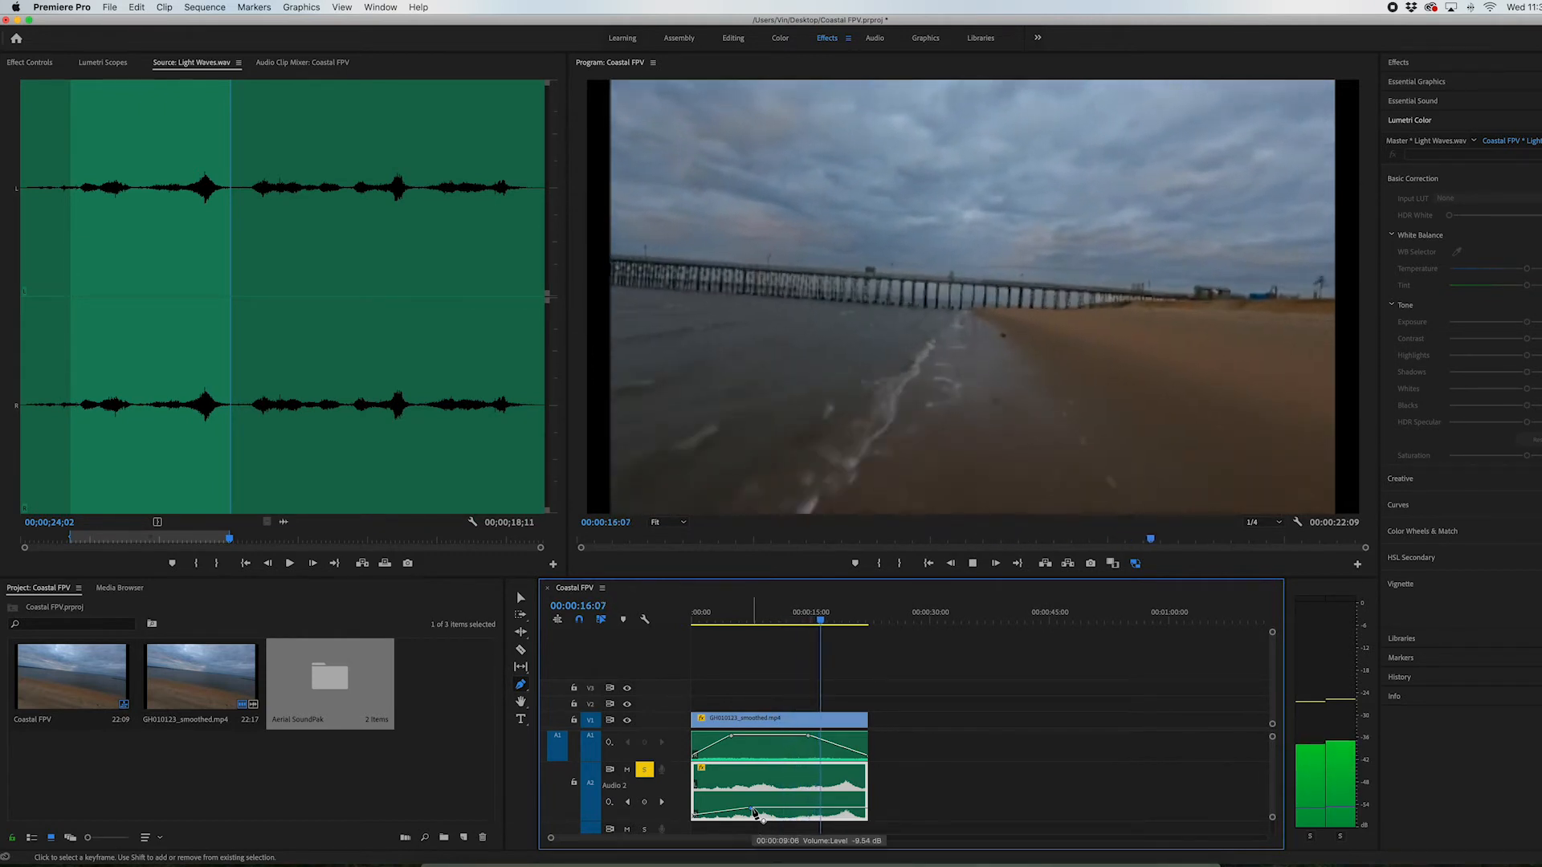
pyautogui.press('space')
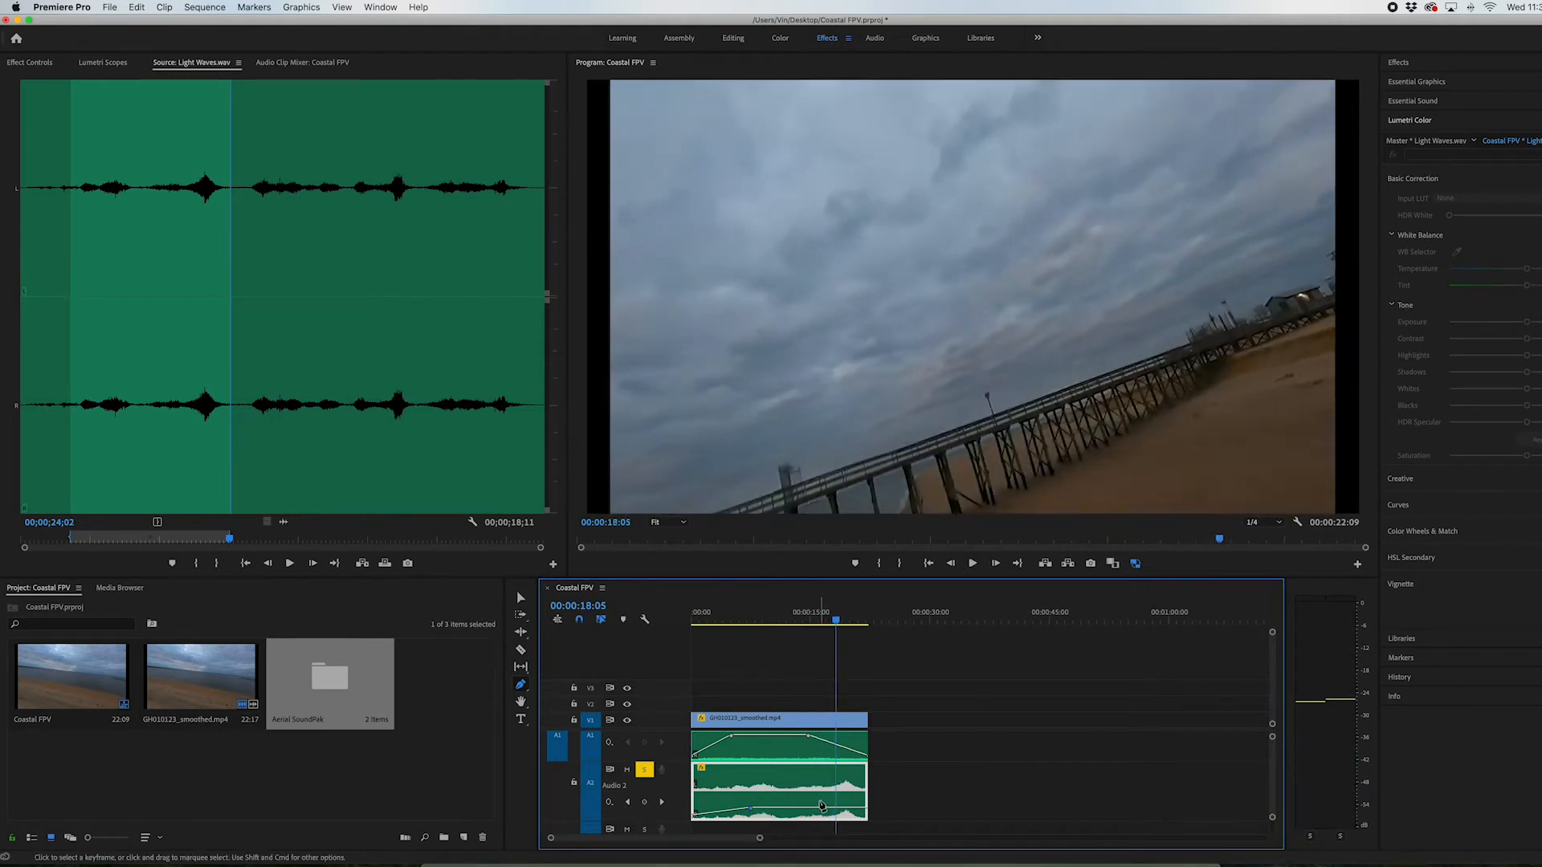
pyautogui.moveTo(832, 812); pyautogui.dragTo(850, 815)
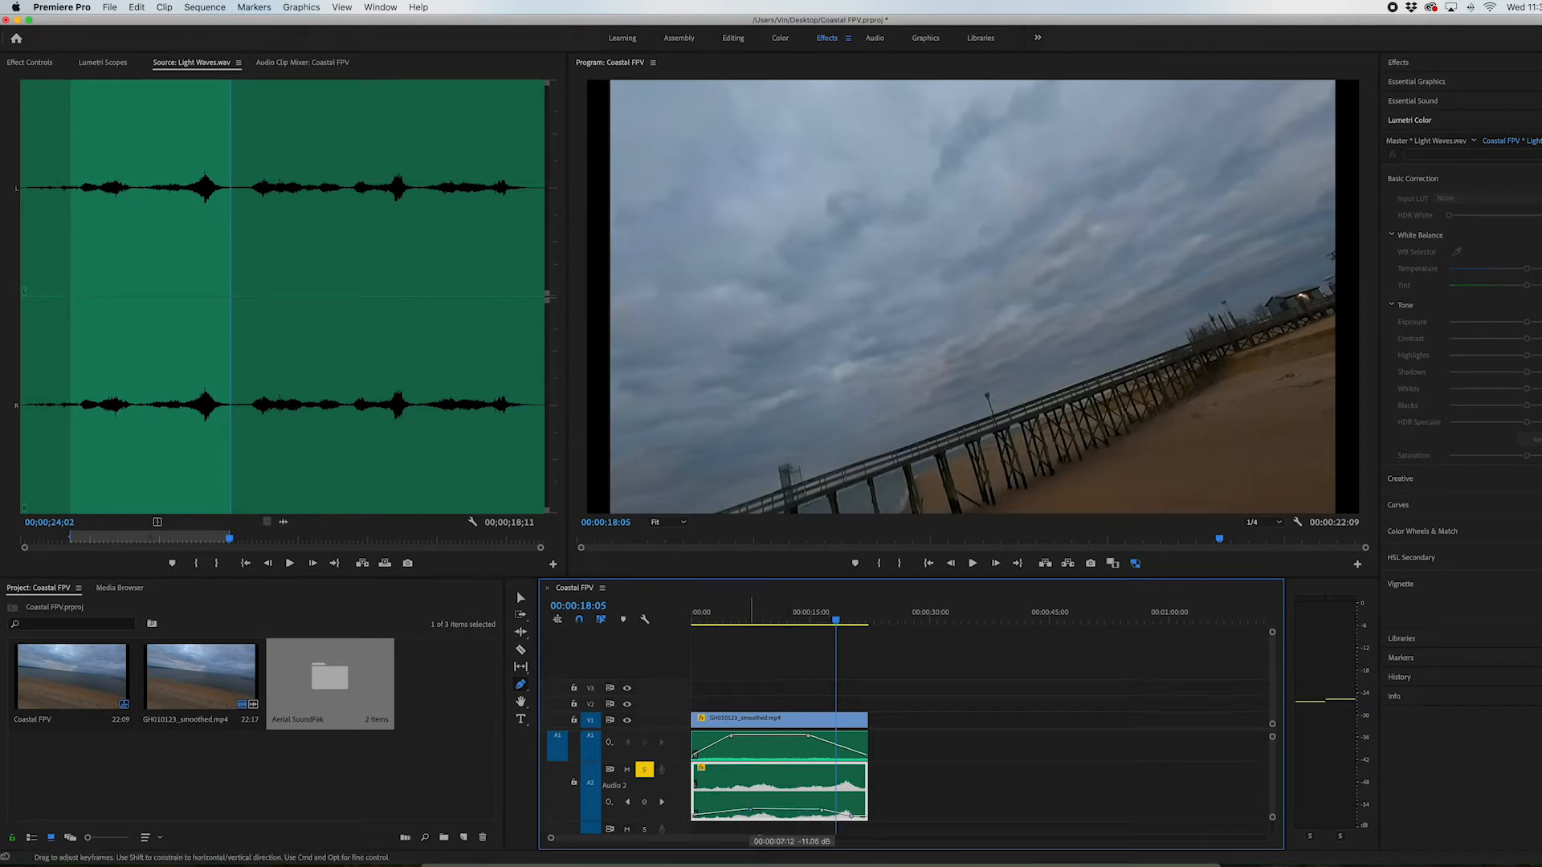
# Play the sequence from its start and turn off the solo on track A2 to check both sounds together
pyautogui.click(694, 624)
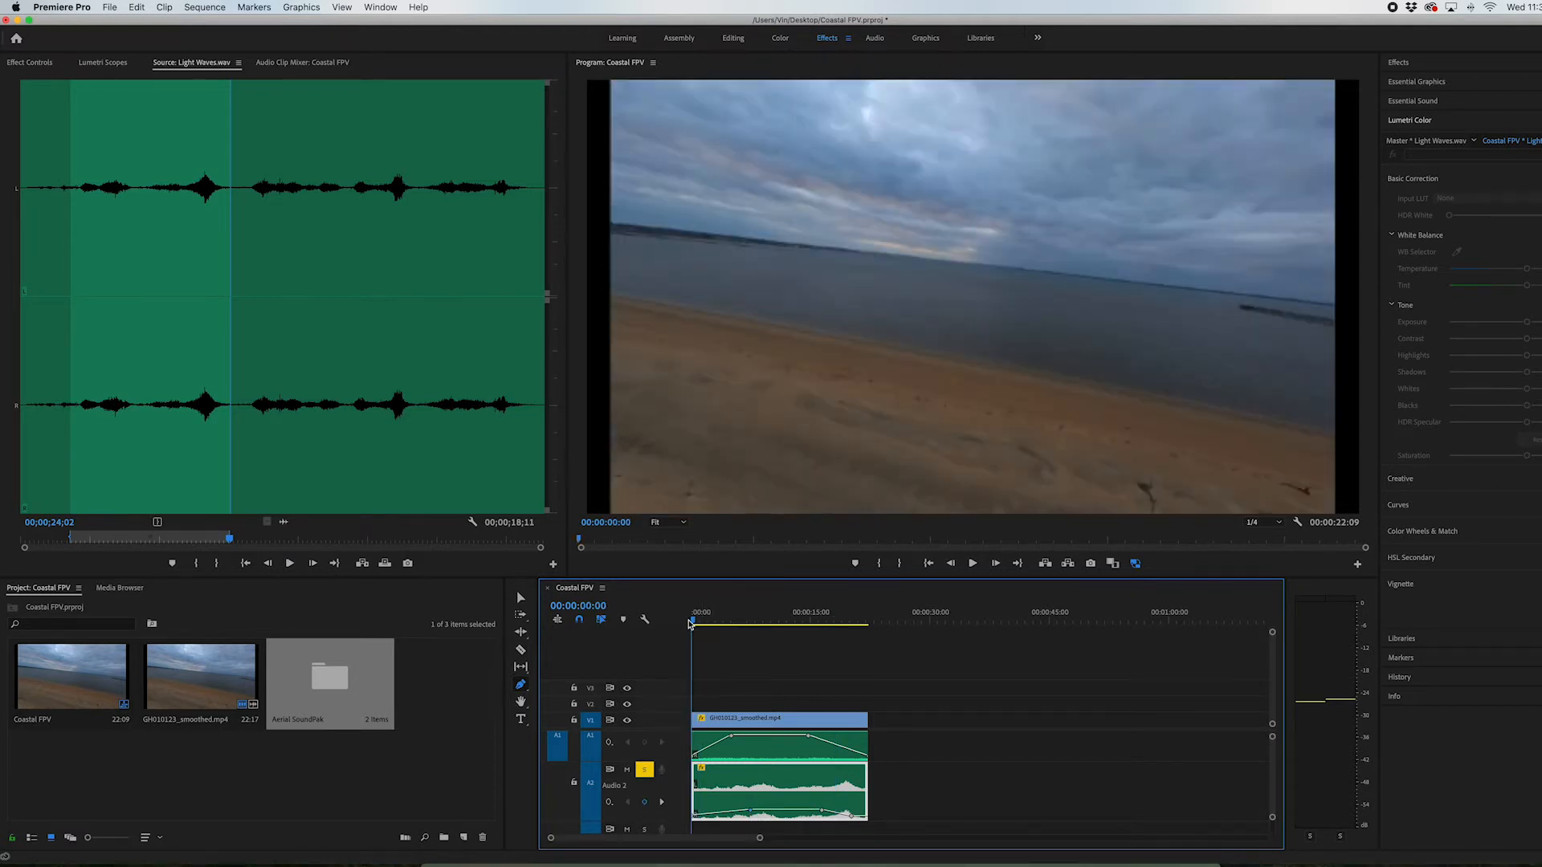
pyautogui.click(721, 727)
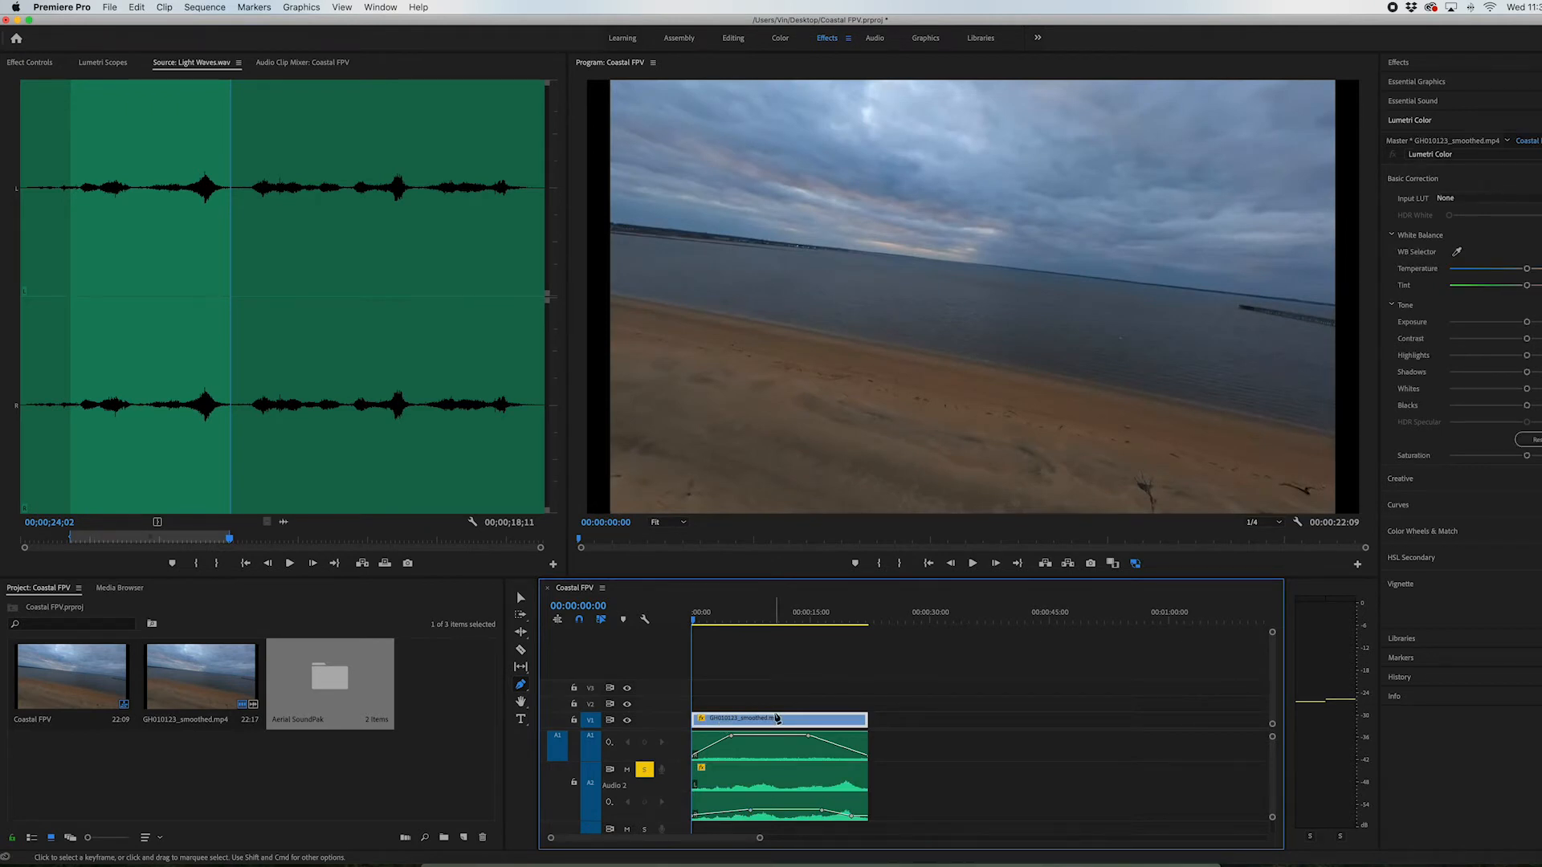
pyautogui.press('space')
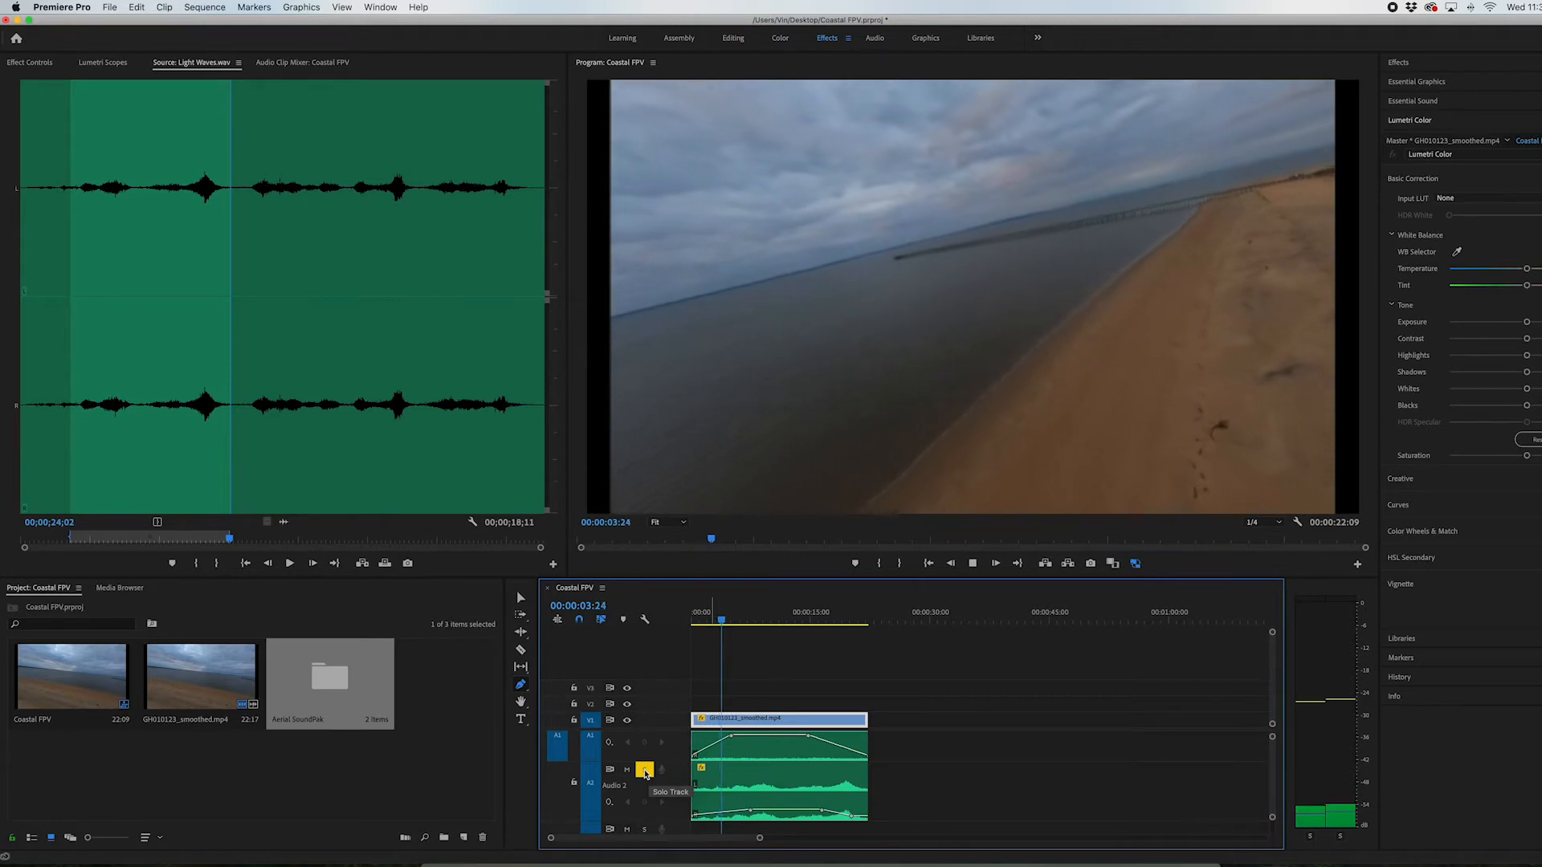
pyautogui.click(644, 770)
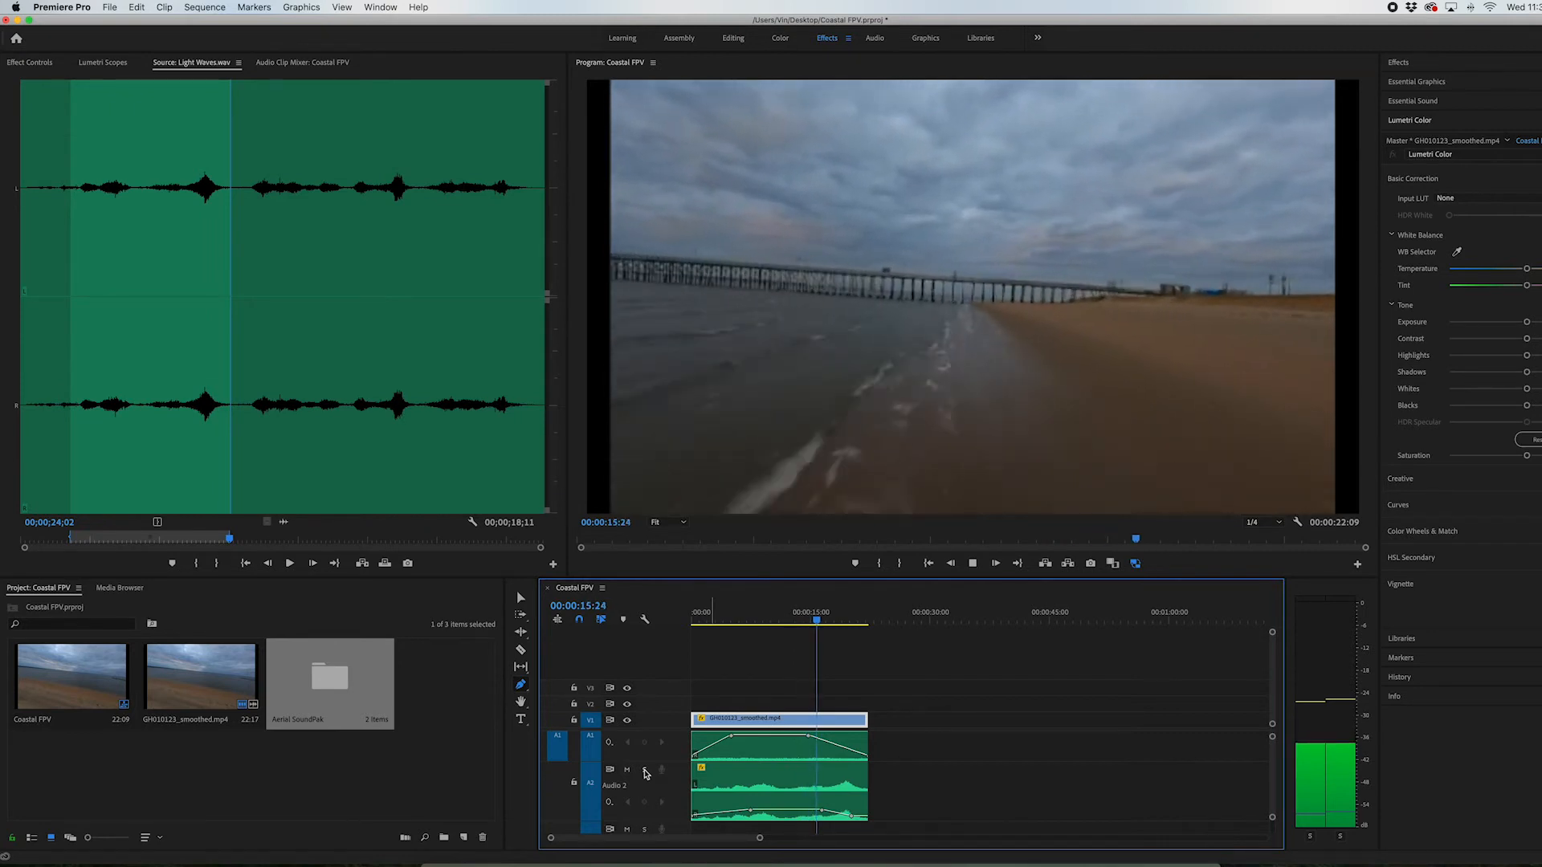
pyautogui.press('space')
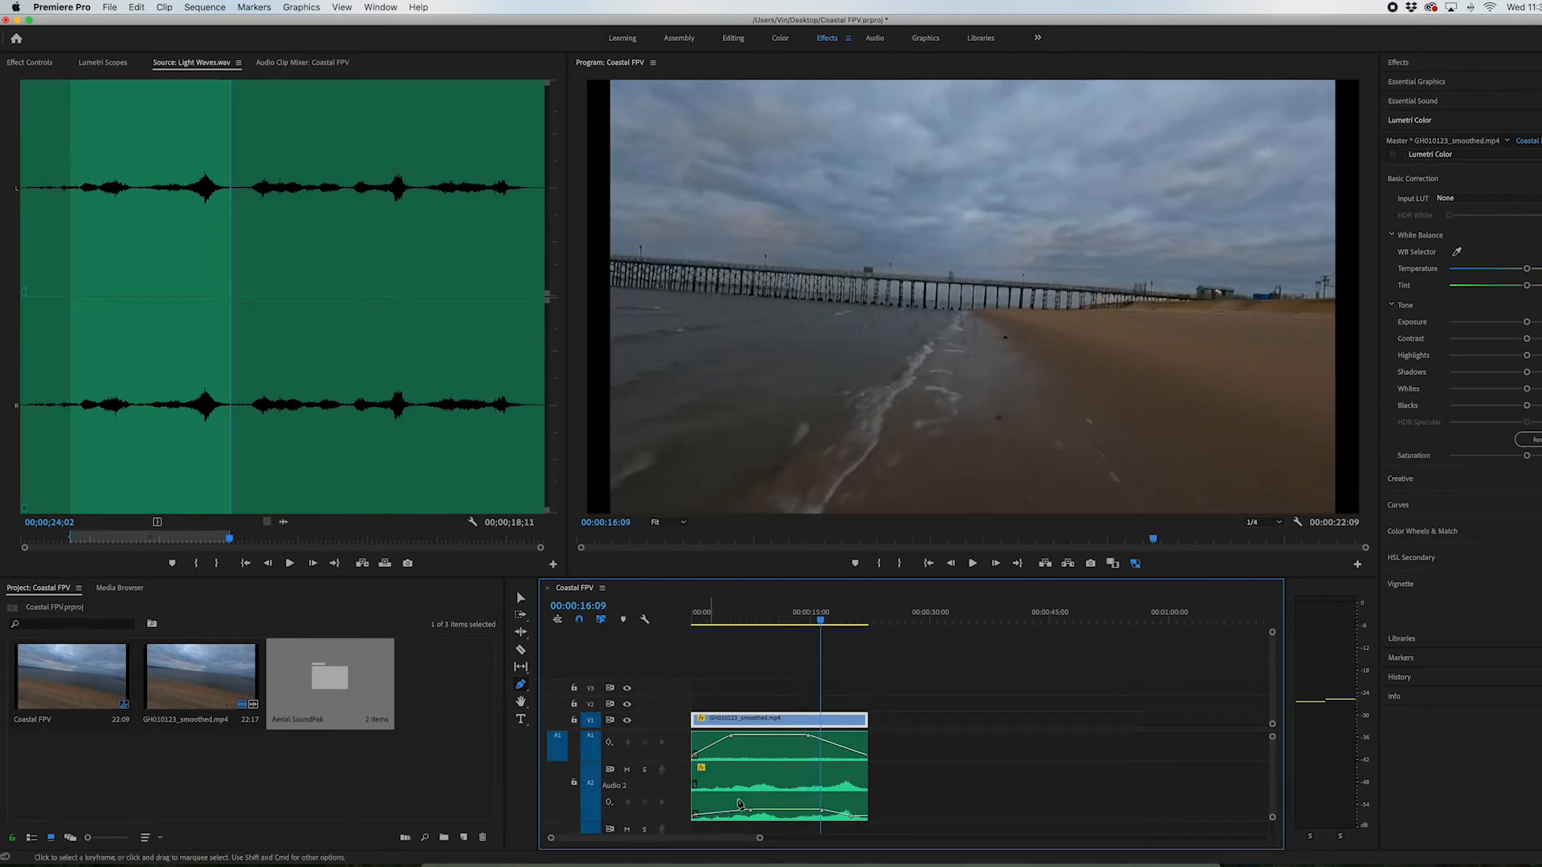
pyautogui.scroll(-2, 739, 791)
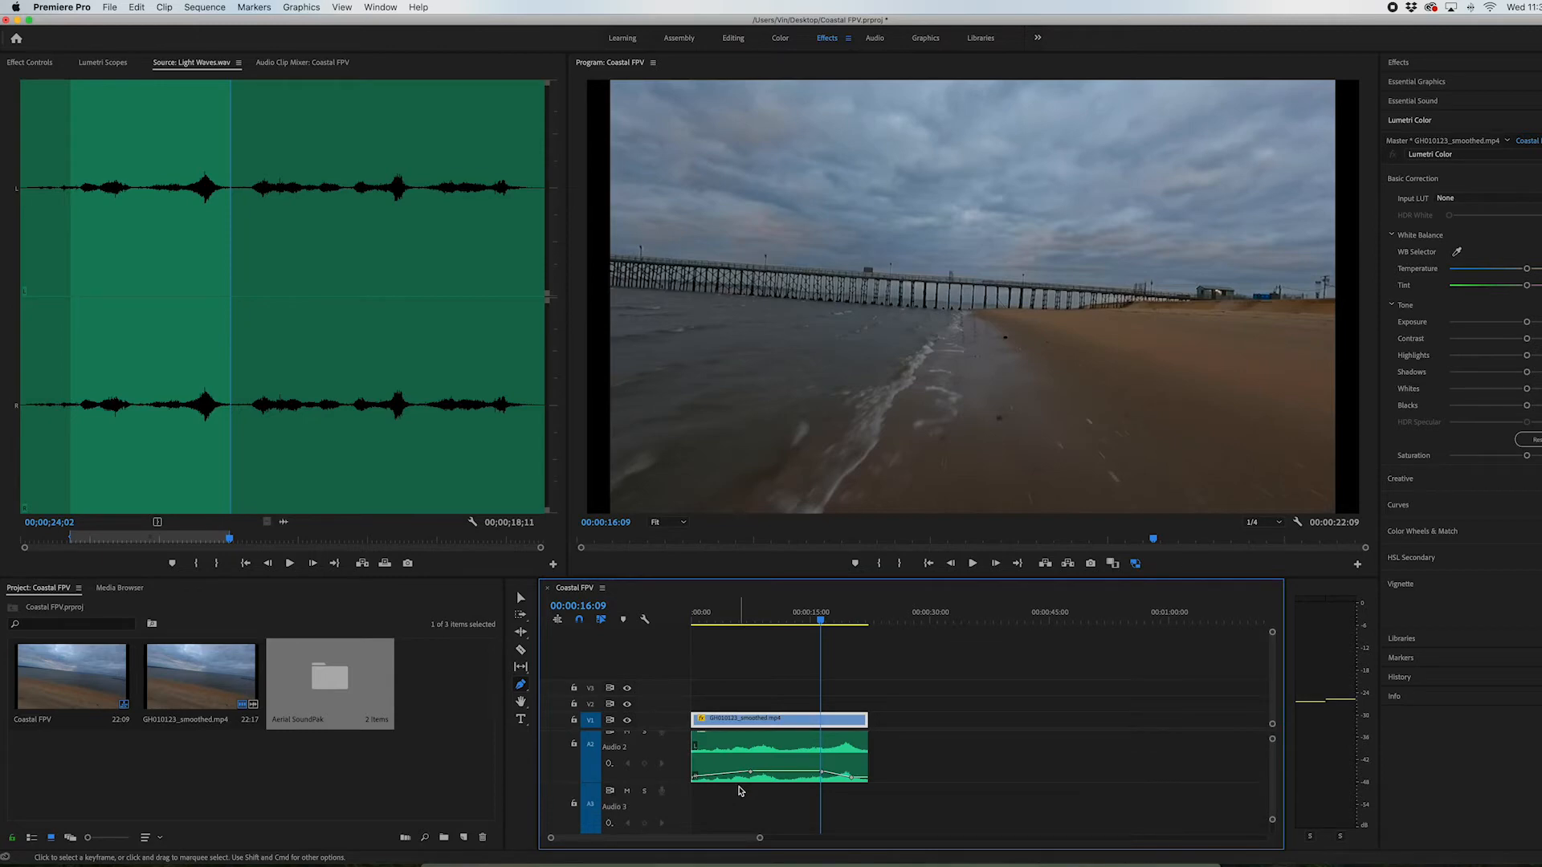
# Preview Ocean Swell.wav from Aerial SoundPak's High Altitude Coastal bin and place its first 29:13 on track A3 at the sequence start
pyautogui.doubleClick(317, 691)
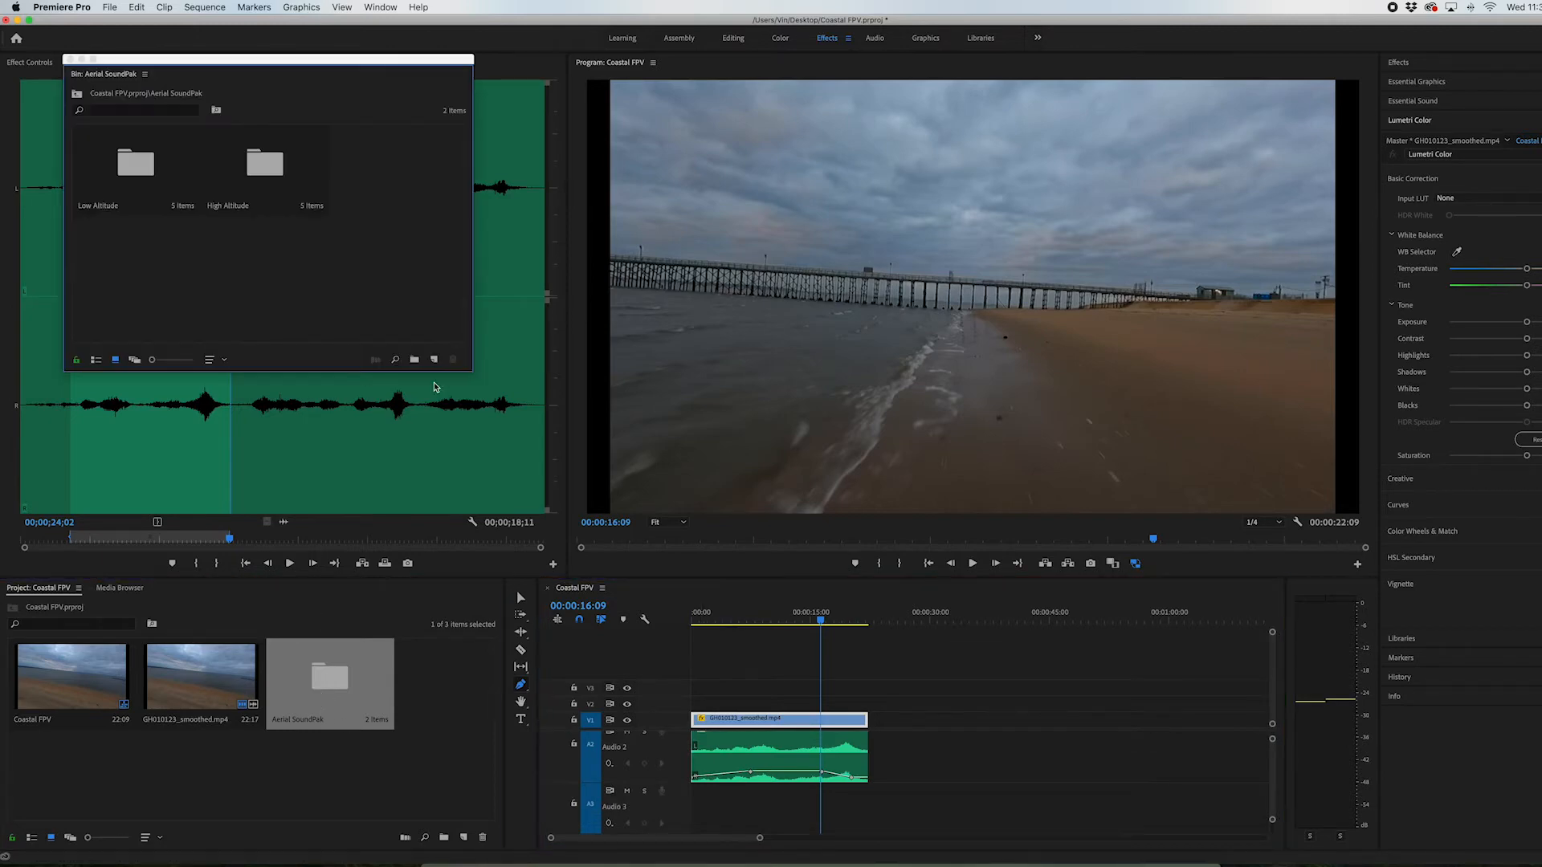
pyautogui.doubleClick(265, 183)
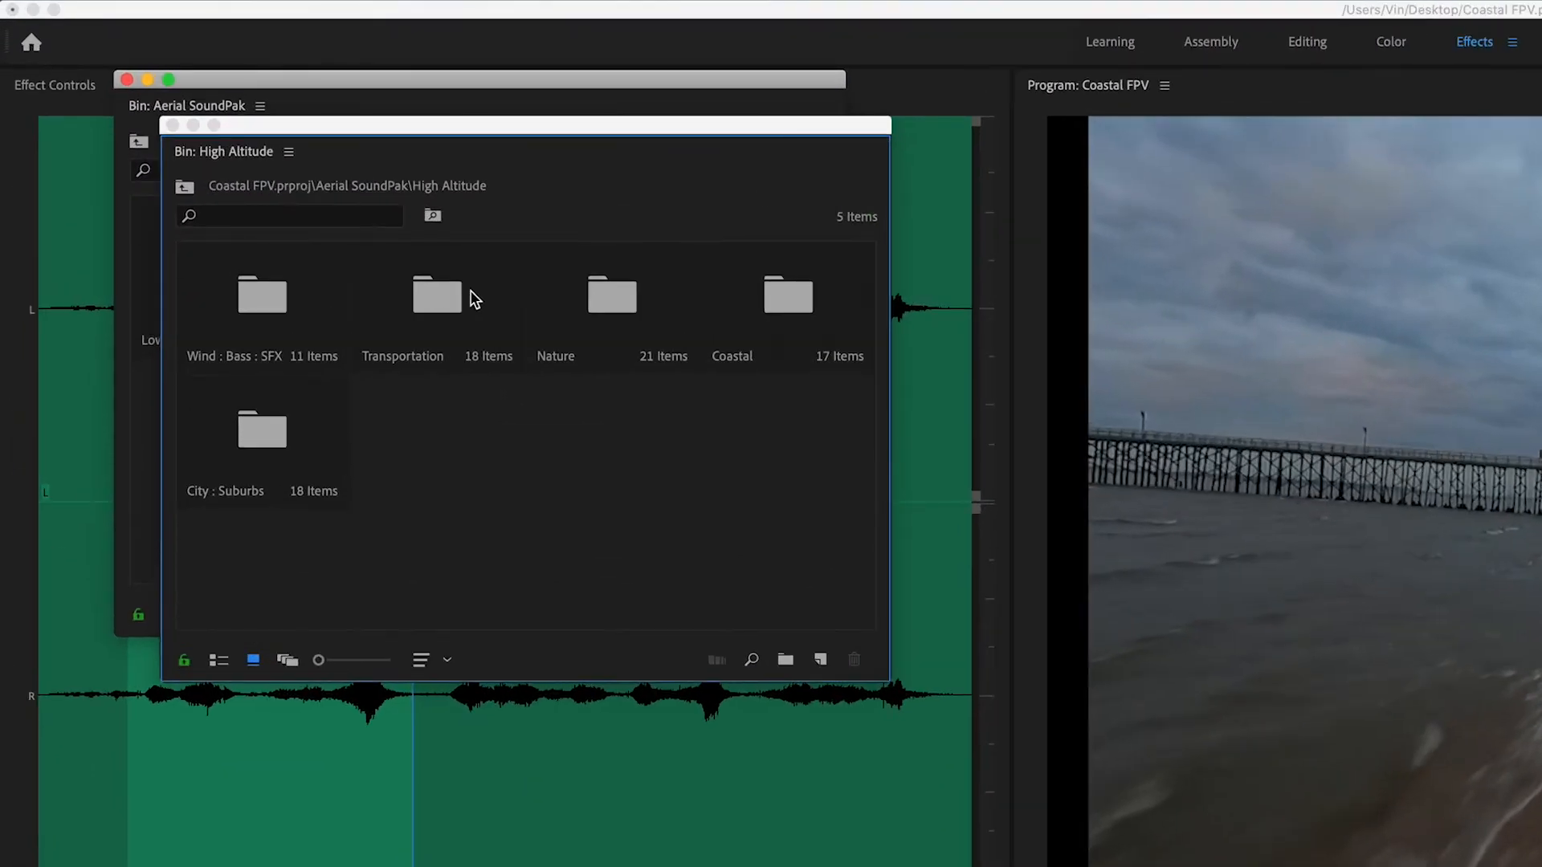
pyautogui.doubleClick(740, 297)
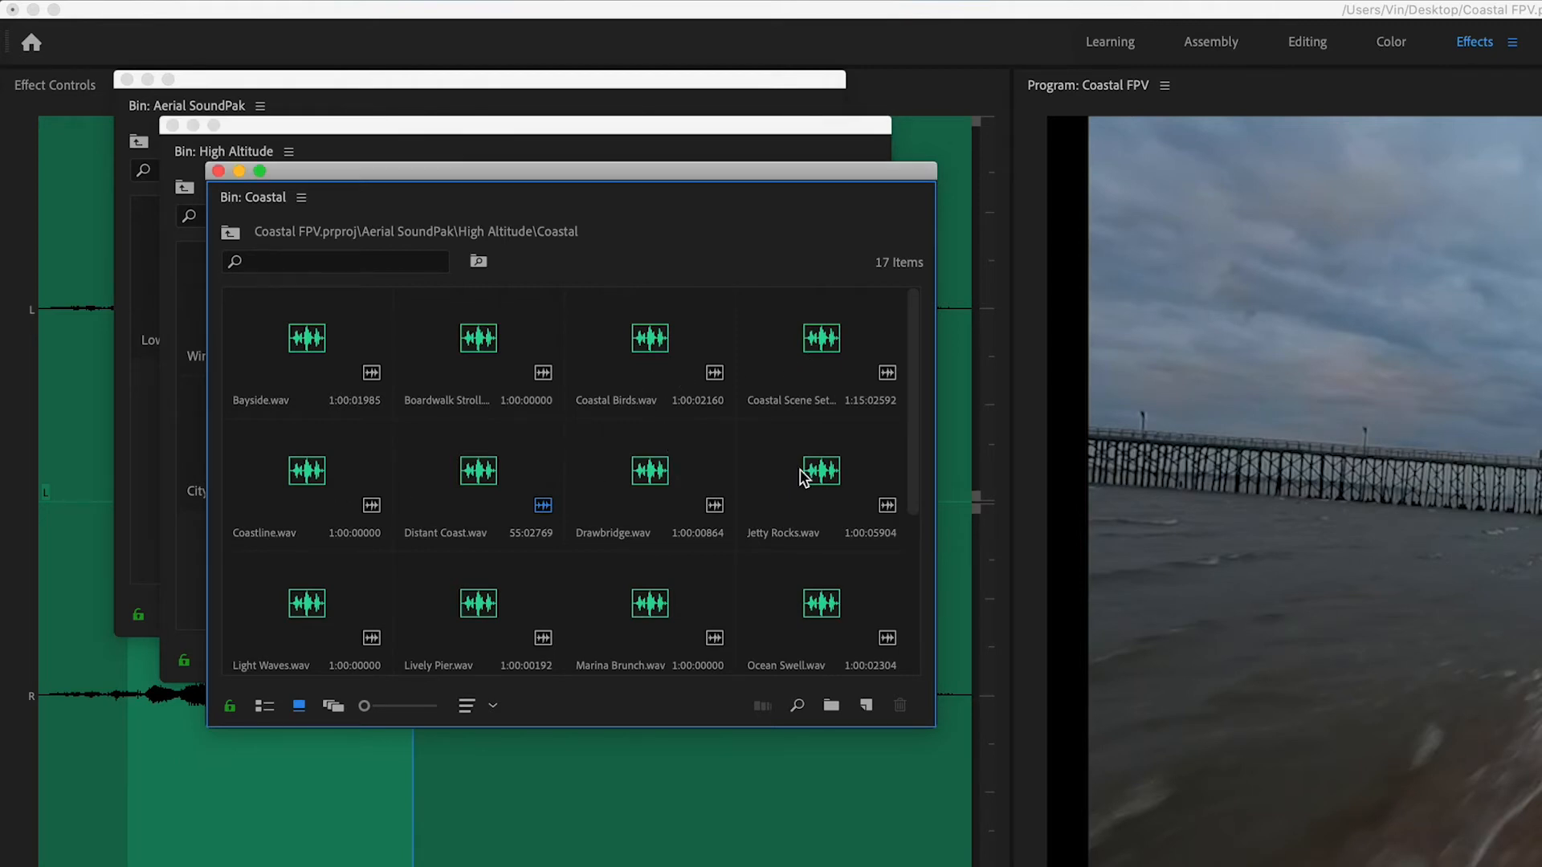
pyautogui.doubleClick(785, 590)
pyautogui.press('space')
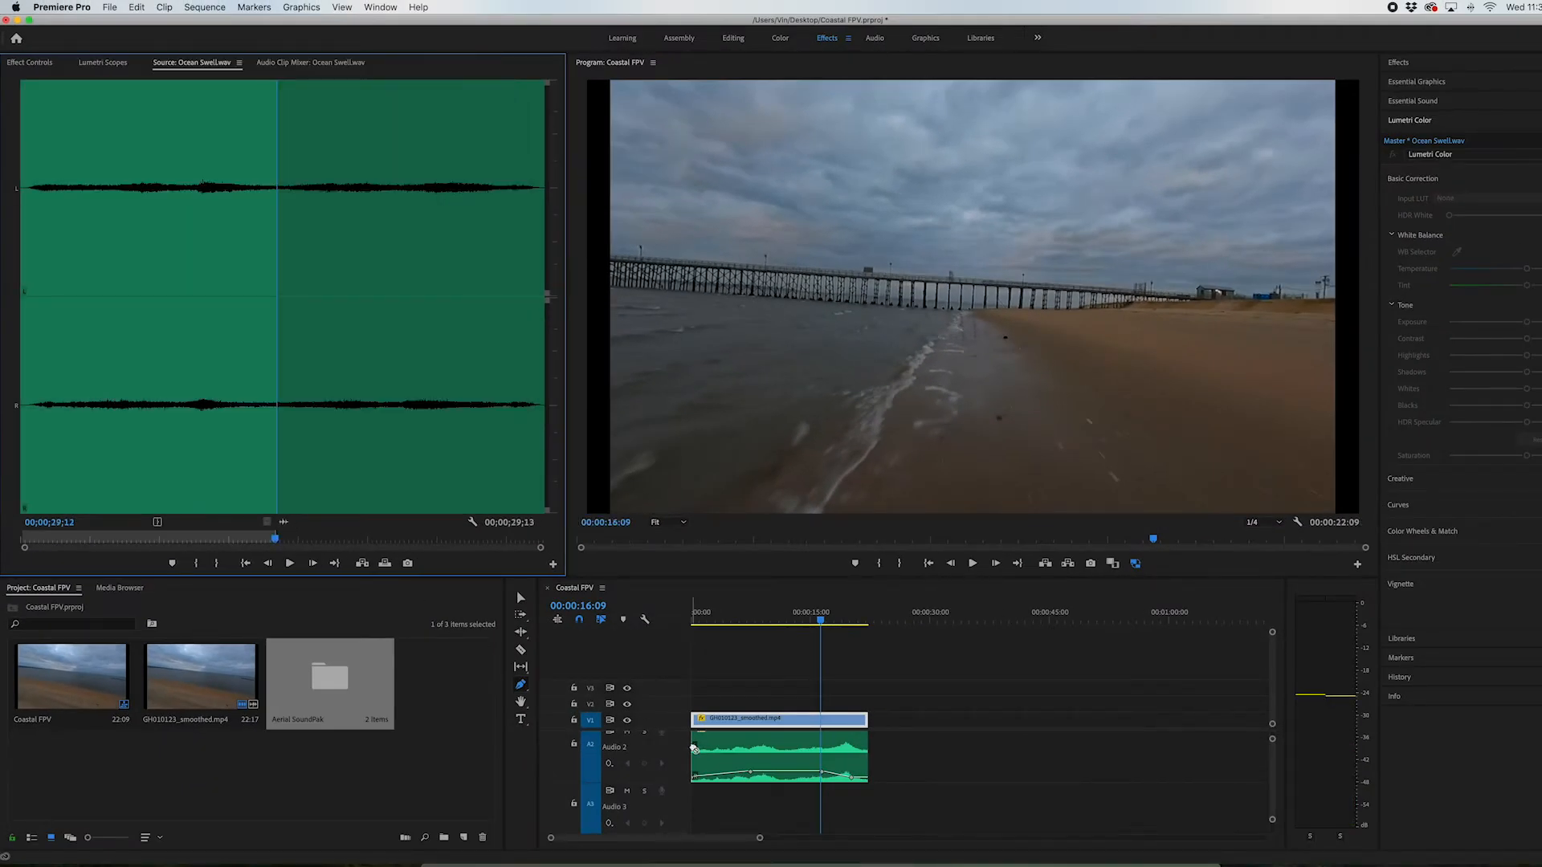
pyautogui.moveTo(694, 748); pyautogui.dragTo(710, 802)
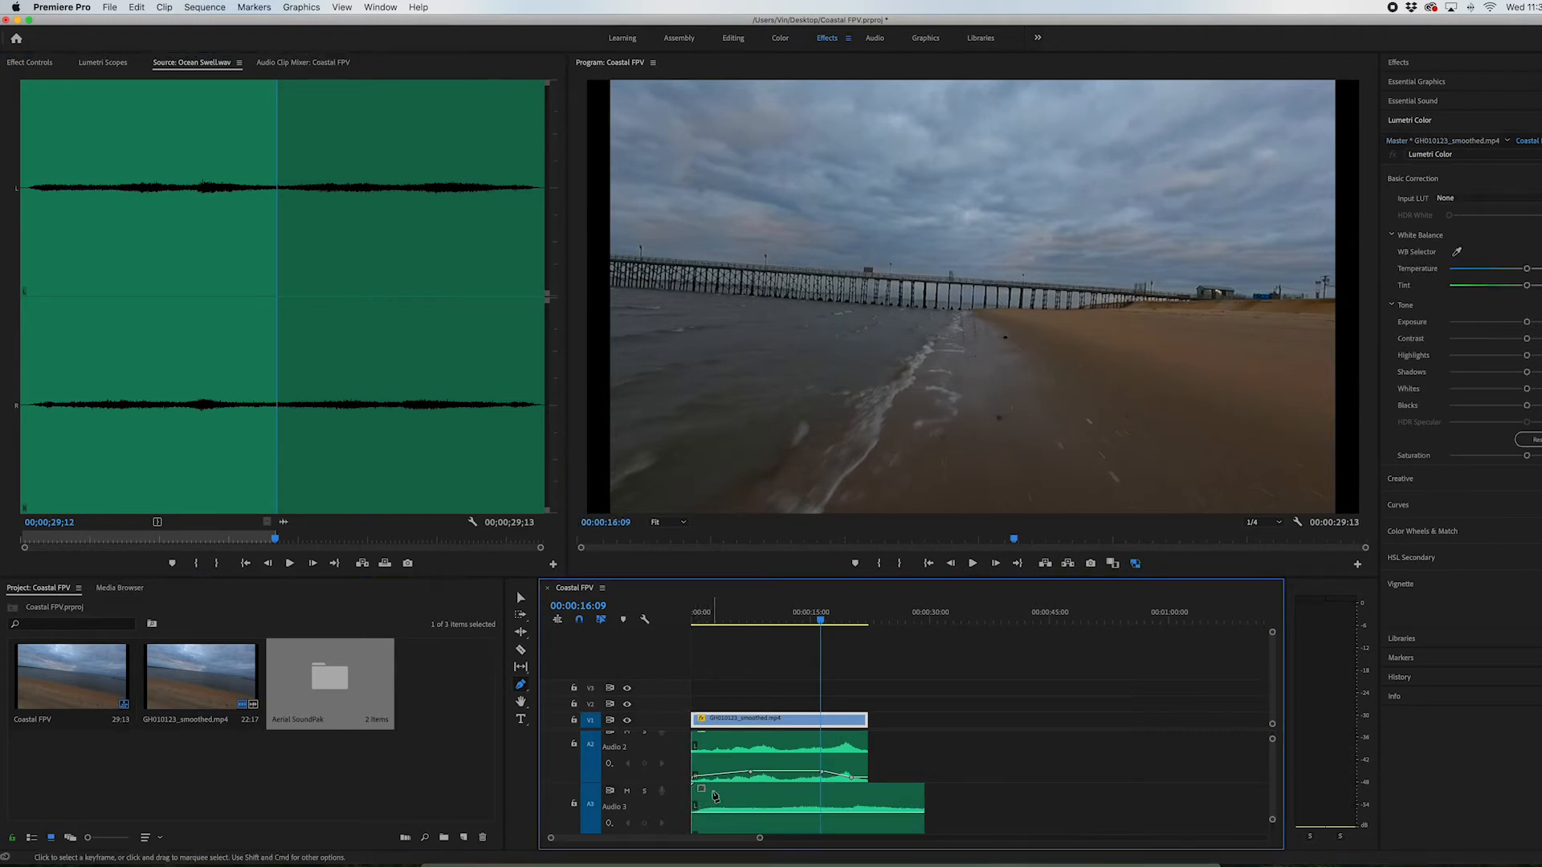
# Add Pen tool volume keyframes that raise Ocean Swell.wav gradually from silence to a peak near 15 seconds, fading out toward the video's end
pyautogui.press('Home')
pyautogui.press('space')
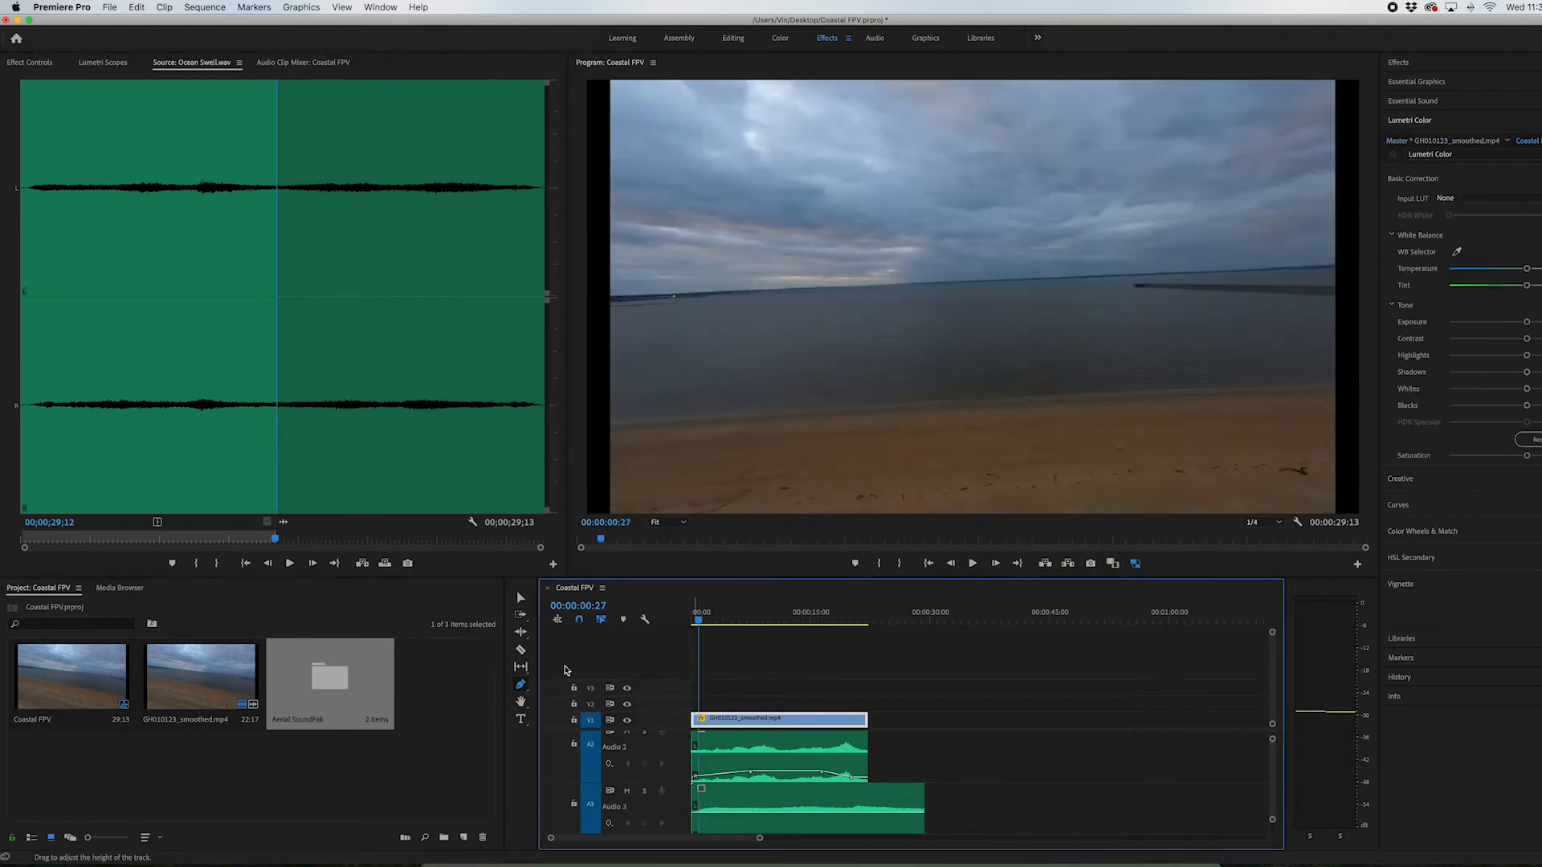
pyautogui.click(742, 812)
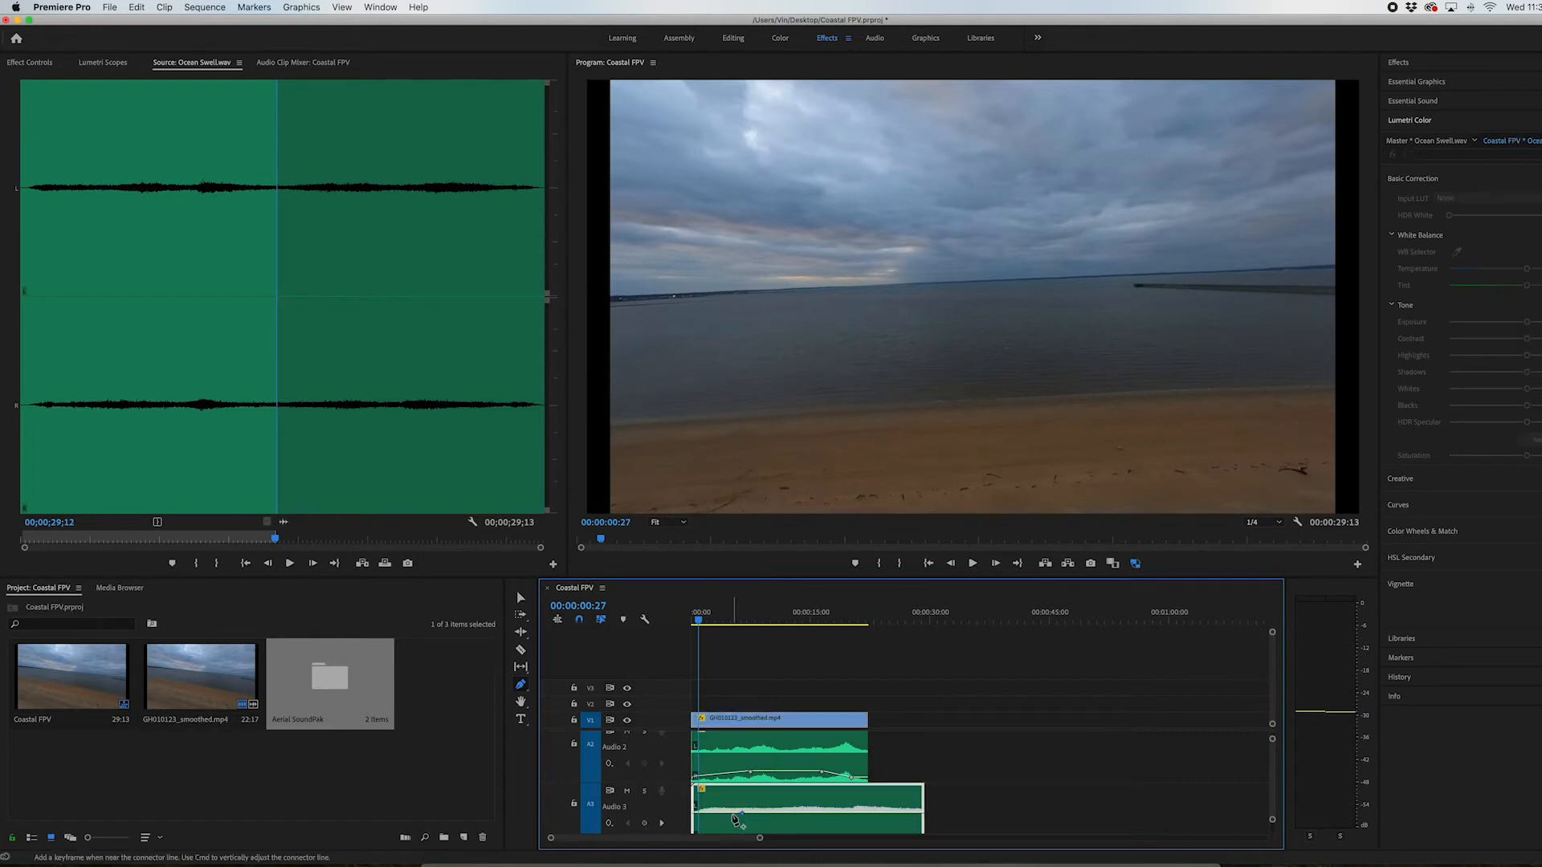
pyautogui.moveTo(724, 813)
pyautogui.mouseDown()
pyautogui.moveTo(692, 837)
pyautogui.moveTo(732, 804)
pyautogui.mouseUp()
pyautogui.scroll(-1, 755, 821)
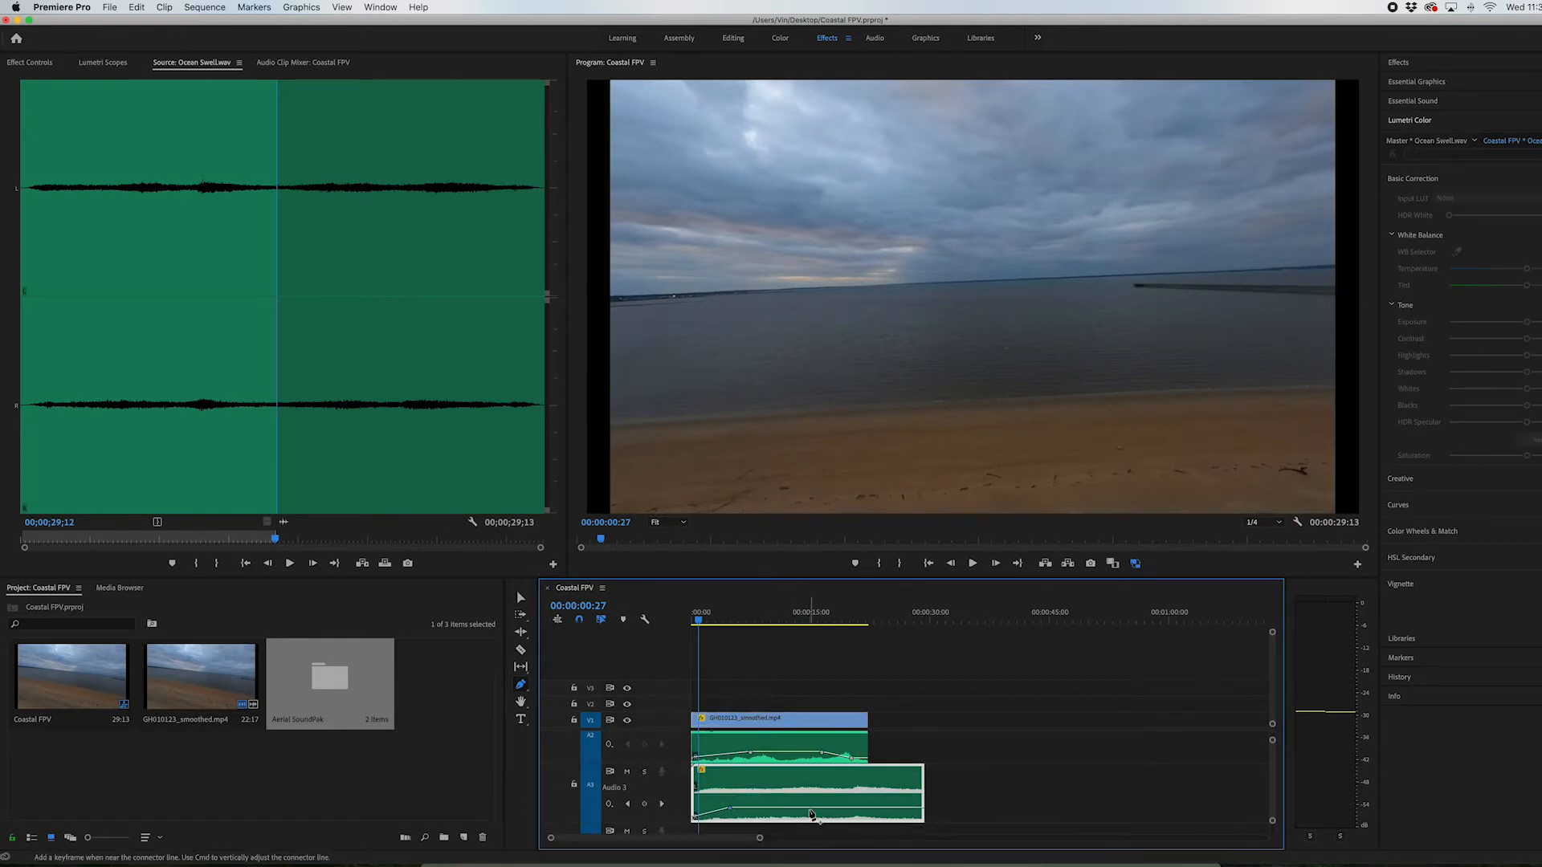
pyautogui.moveTo(835, 811); pyautogui.dragTo(866, 813)
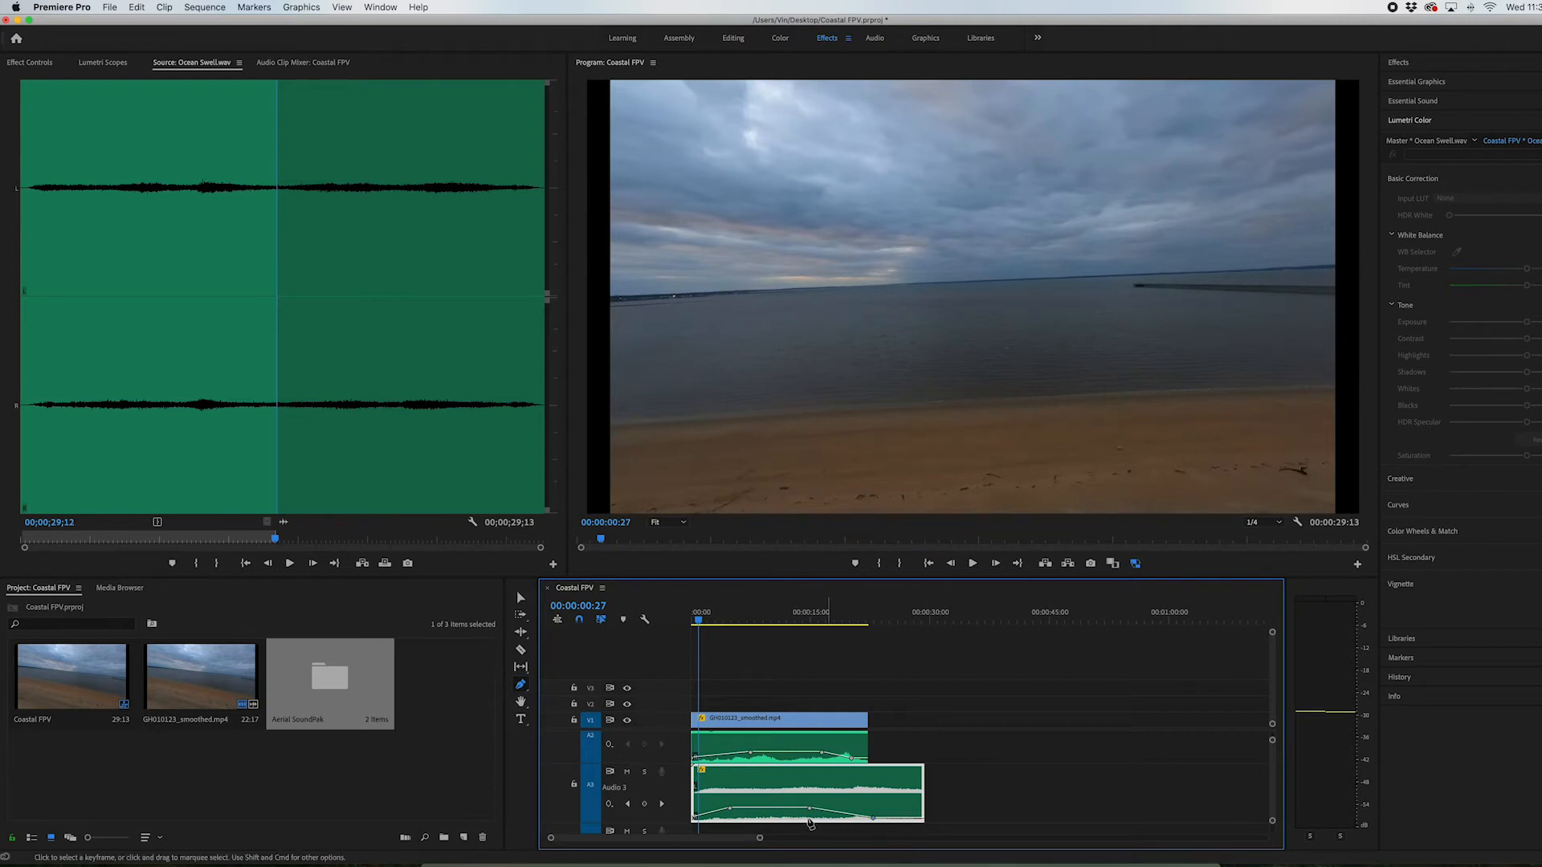
pyautogui.moveTo(730, 813); pyautogui.dragTo(734, 809)
# Play the layered sounds up to 00:00:15:08 and review the footage between about 13 and 15 seconds
pyautogui.press('space')
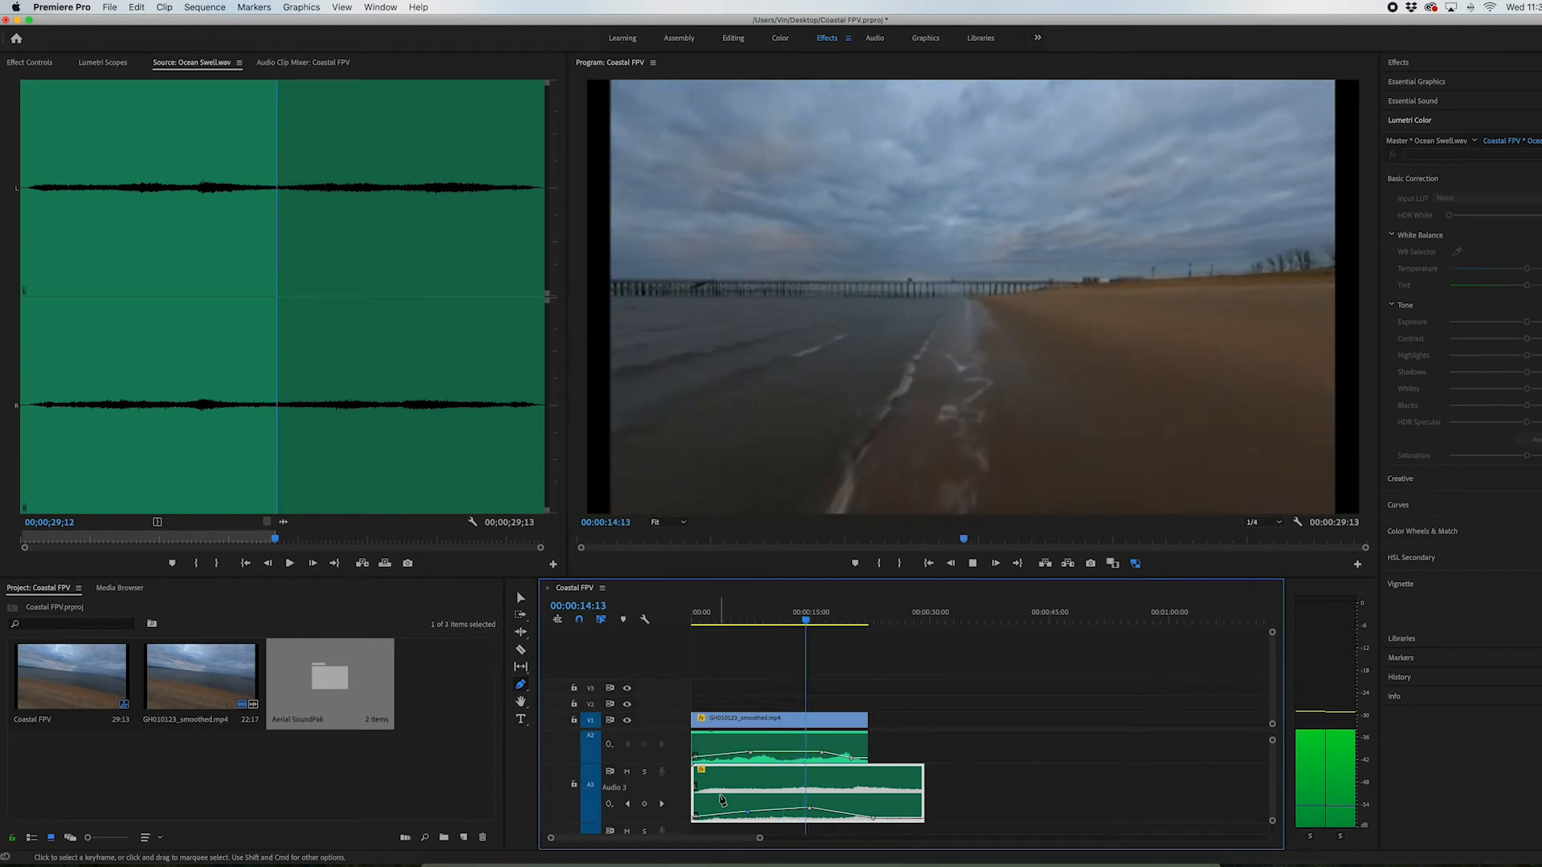
pyautogui.press('space')
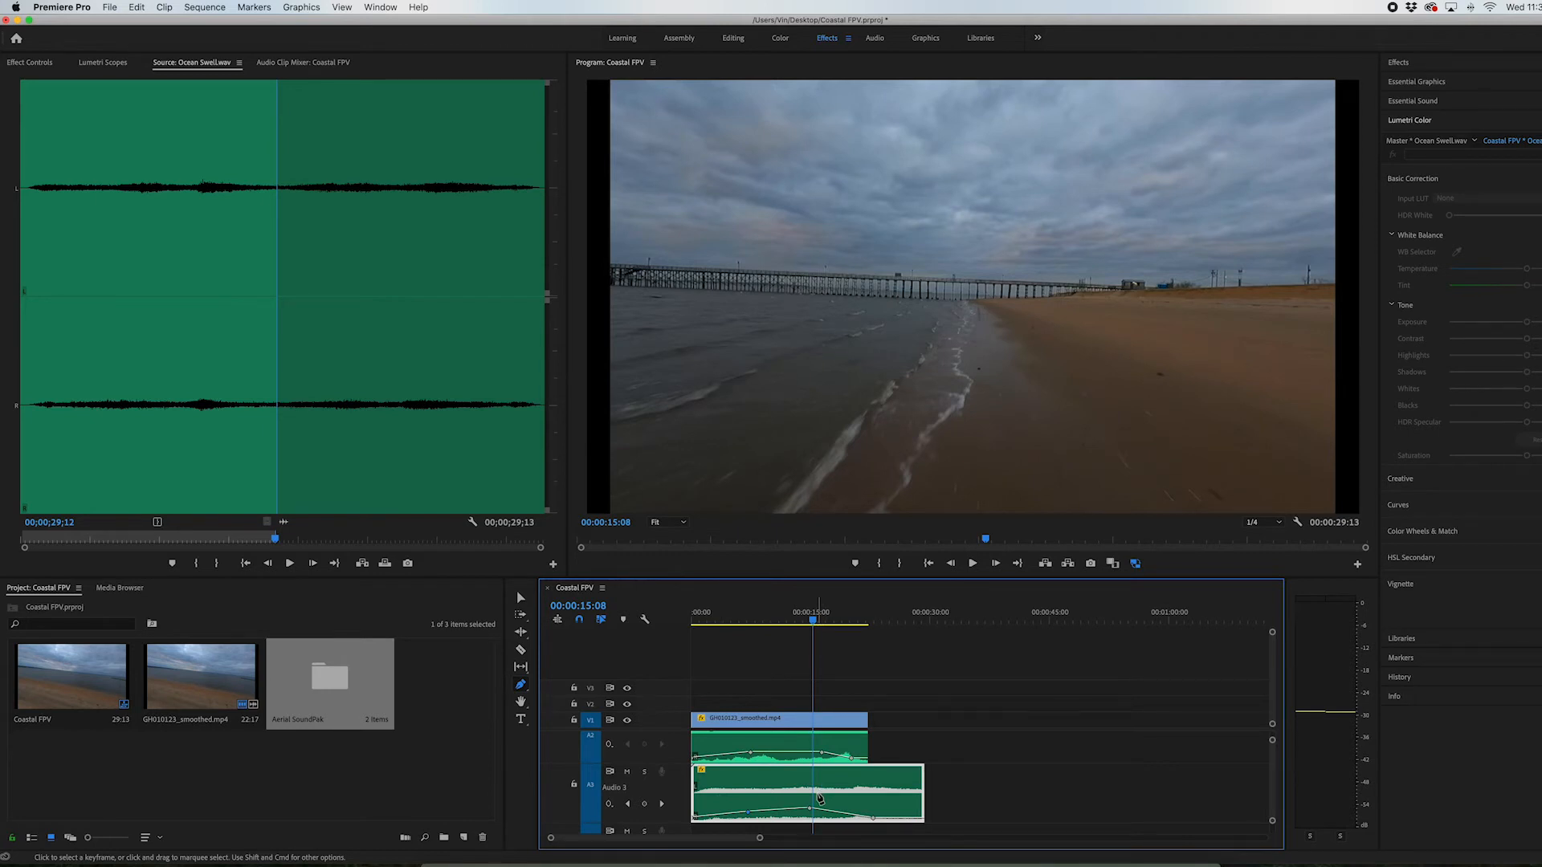
pyautogui.click(520, 598)
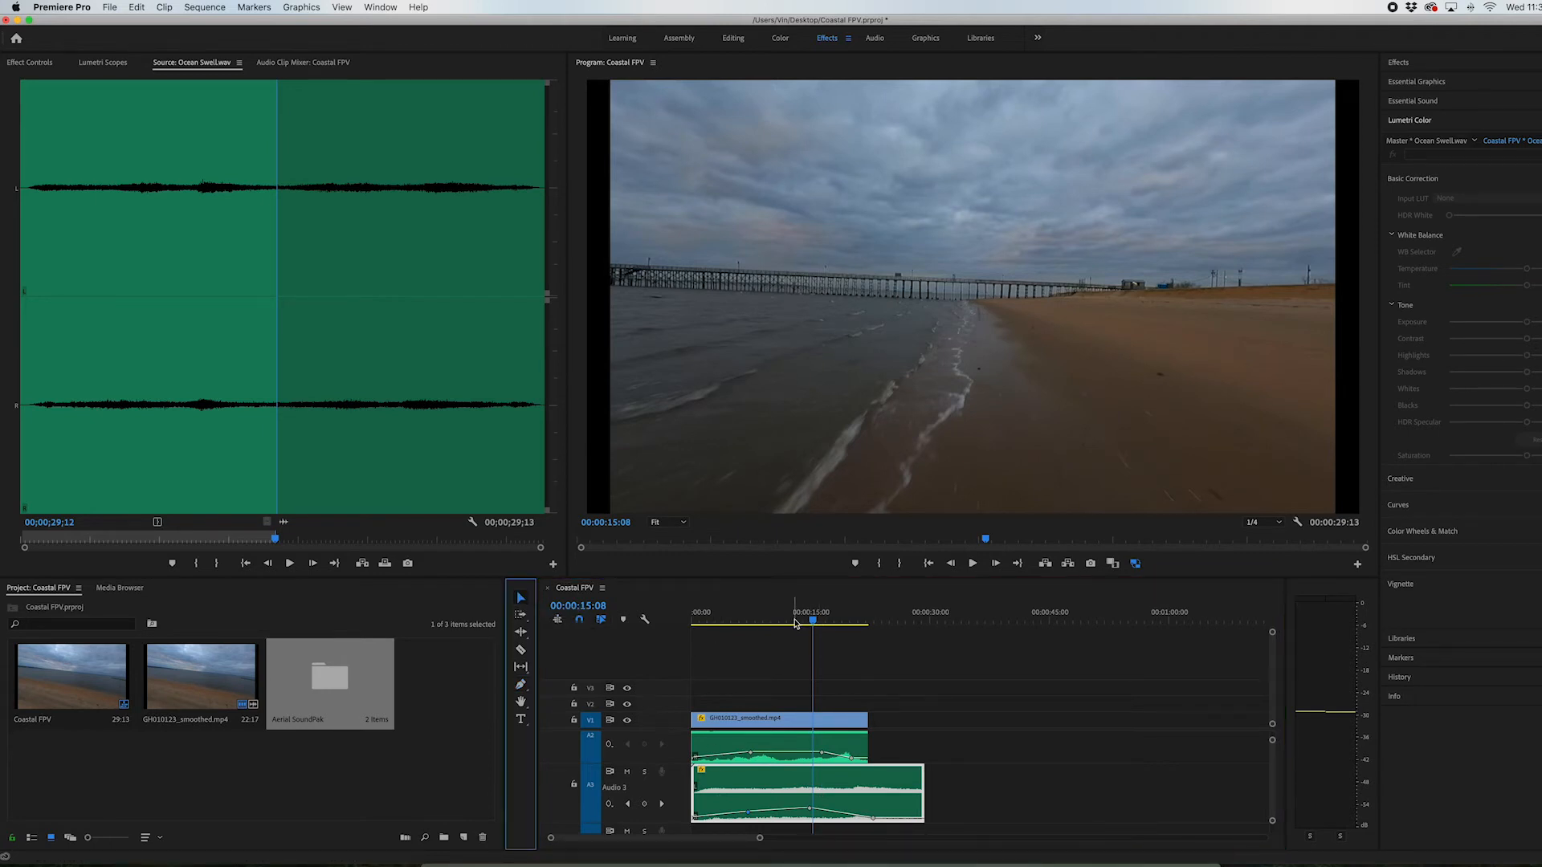
pyautogui.click(795, 623)
pyautogui.moveTo(799, 623); pyautogui.dragTo(812, 623)
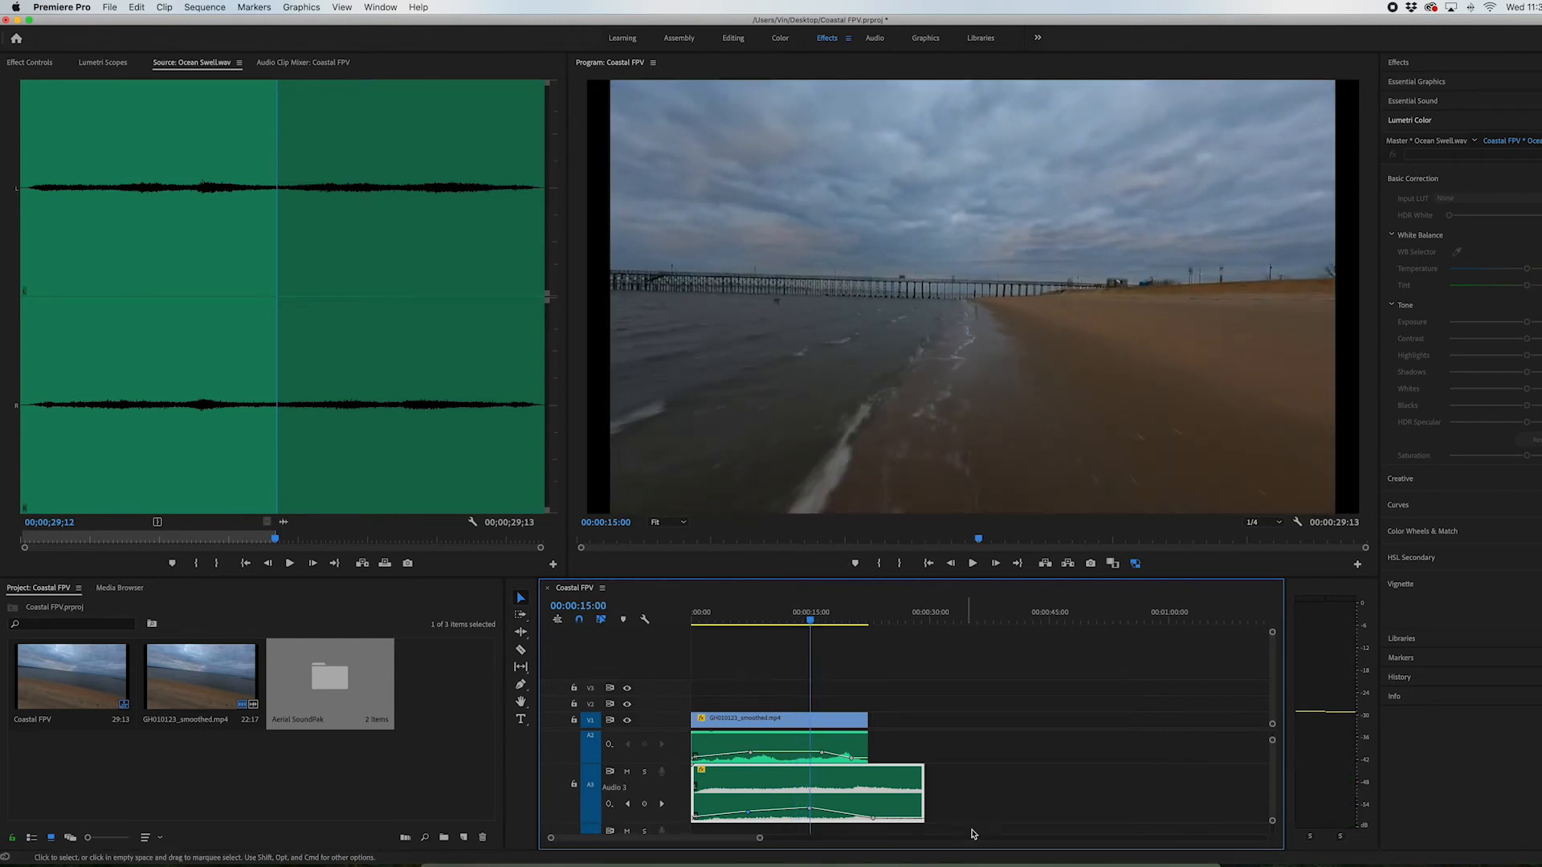
pyautogui.click(795, 625)
pyautogui.press('space')
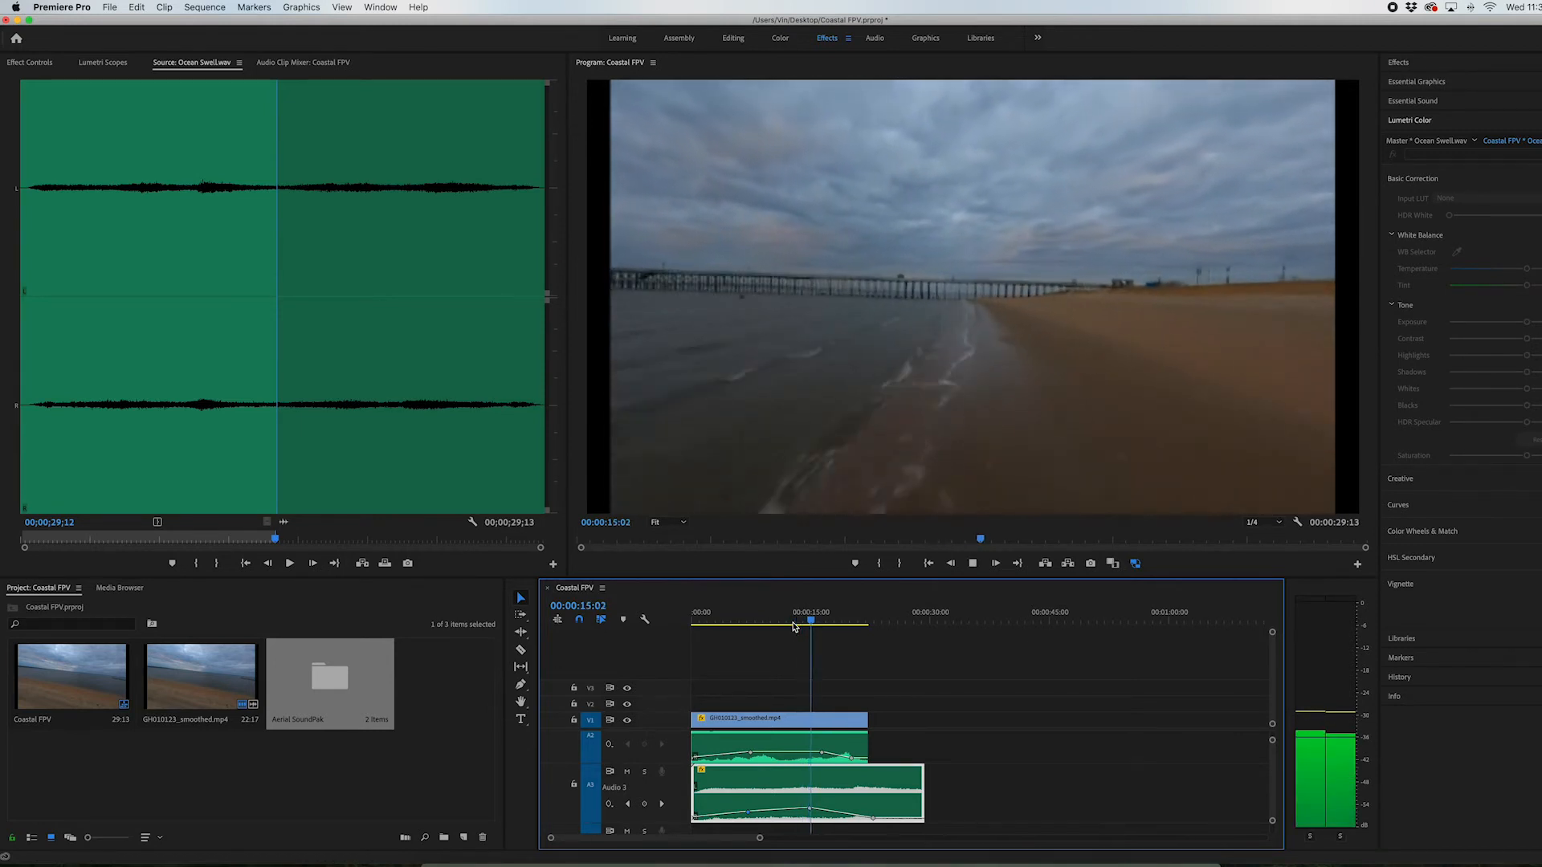
pyautogui.press('space')
pyautogui.click(796, 625)
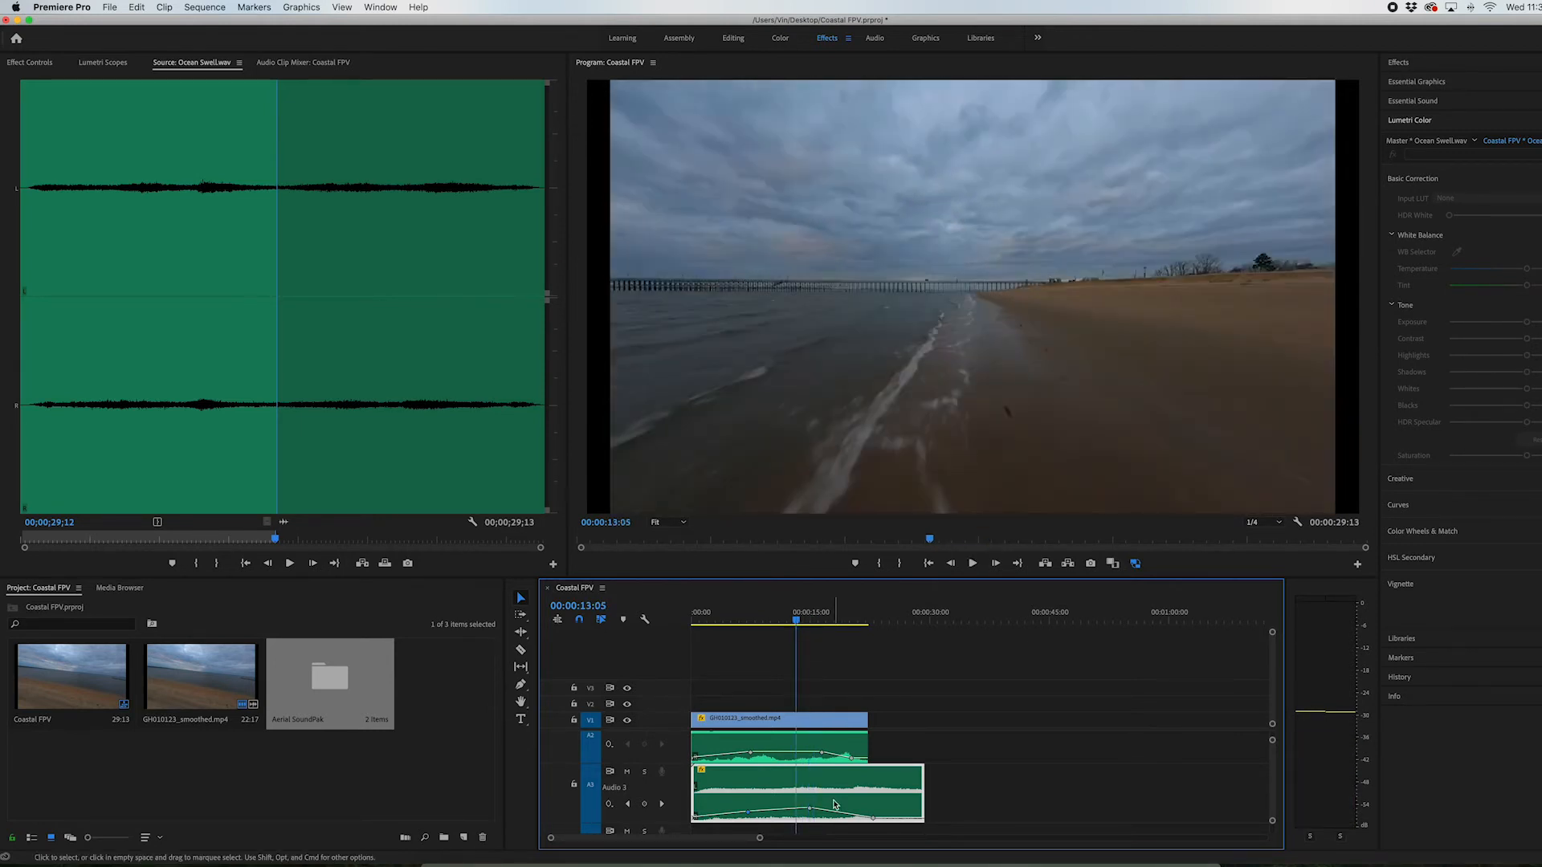
# Load Birds Flapping.wav from Aerial SoundPak's Low Altitude Wind & Bass : SFX bin as the source clip and close the bin windows
pyautogui.scroll(-1, 832, 805)
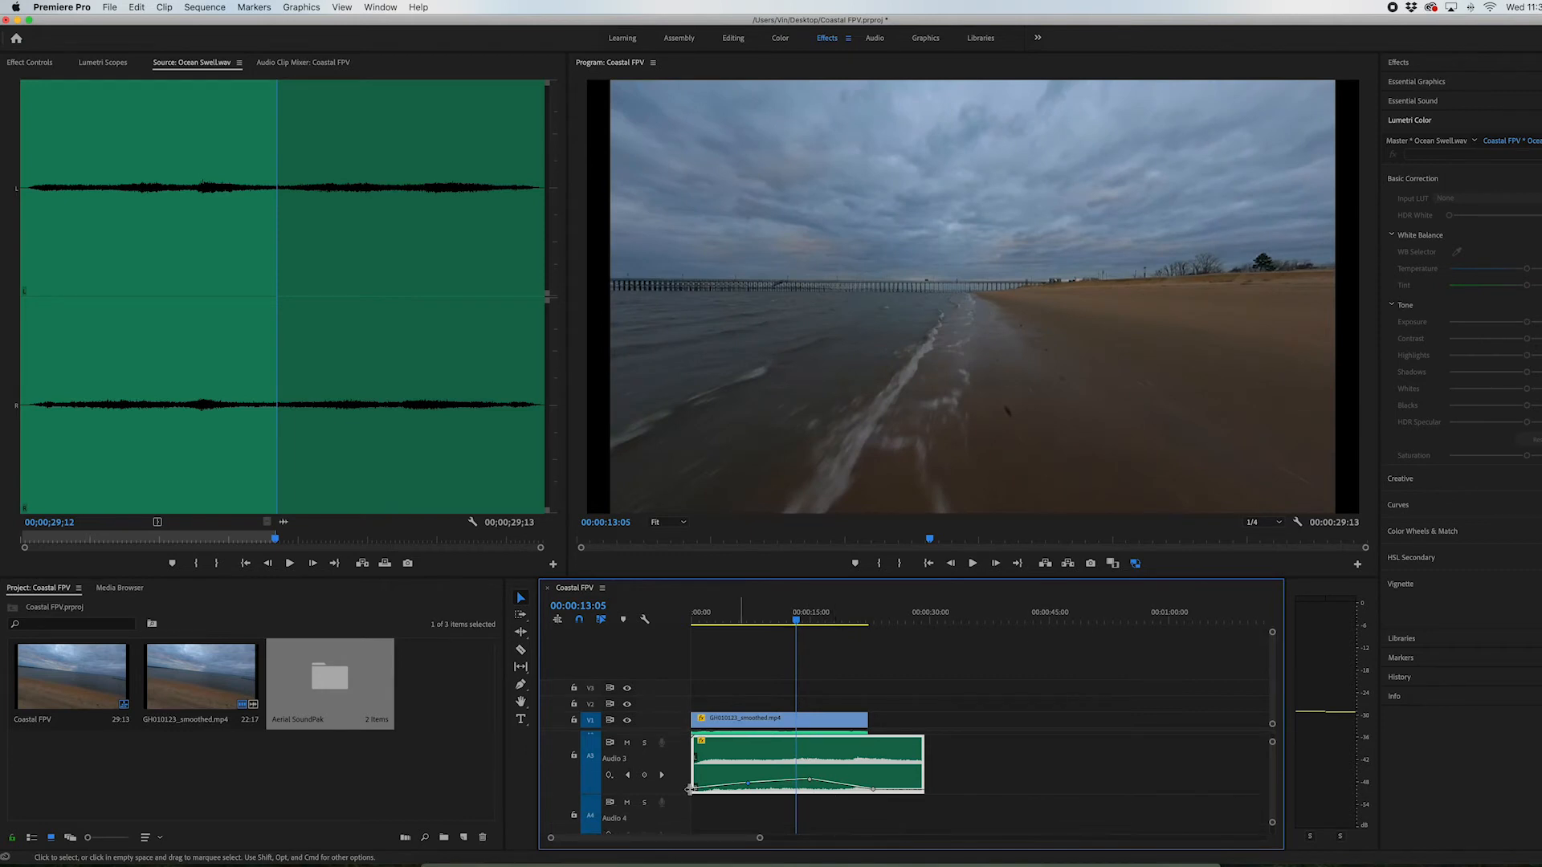
pyautogui.doubleClick(339, 696)
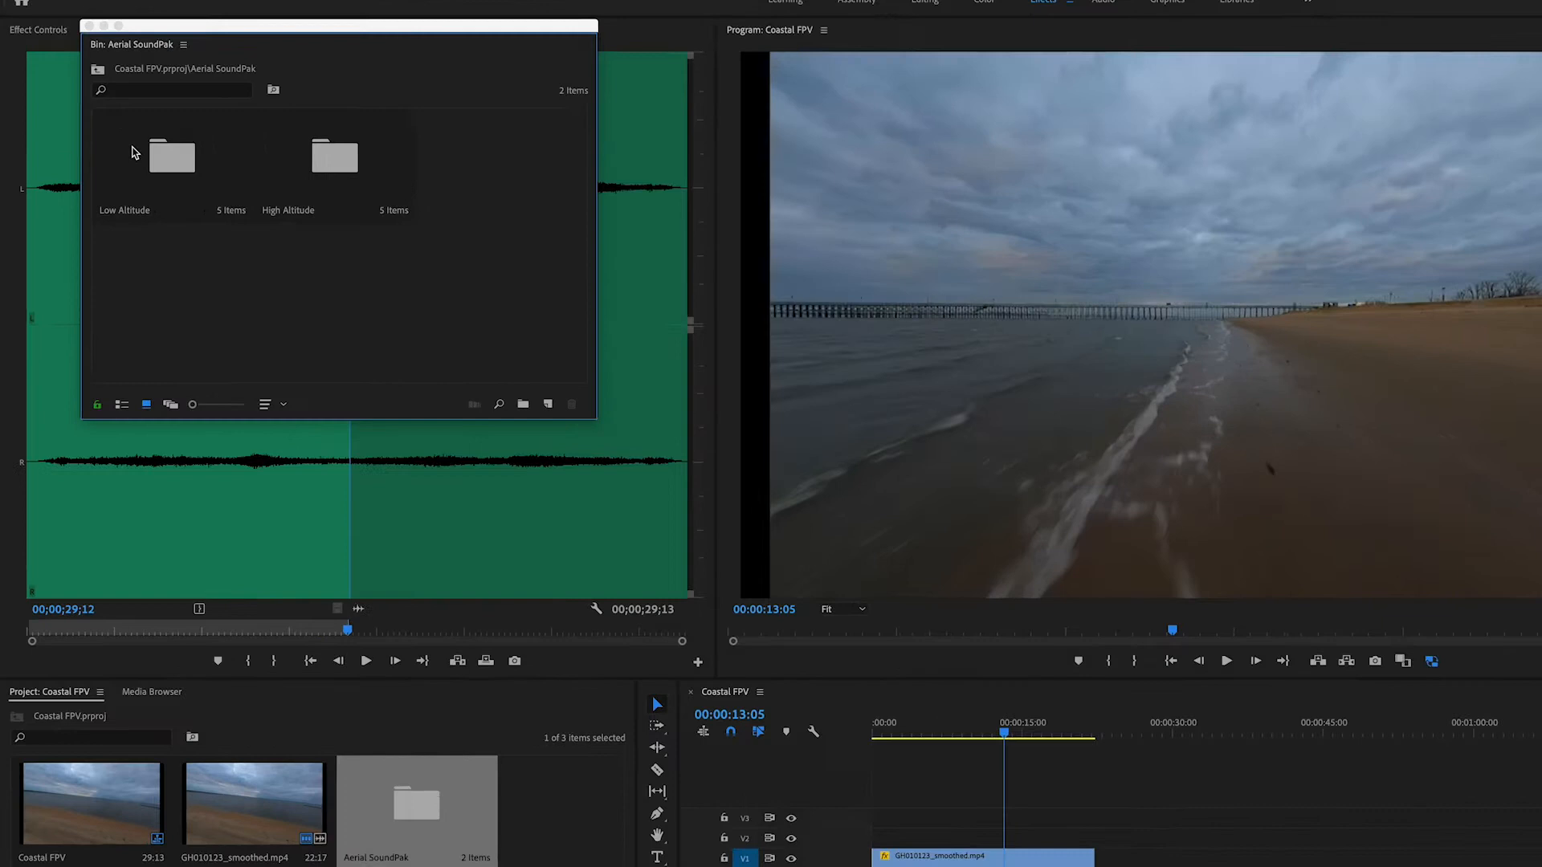
pyautogui.doubleClick(129, 163)
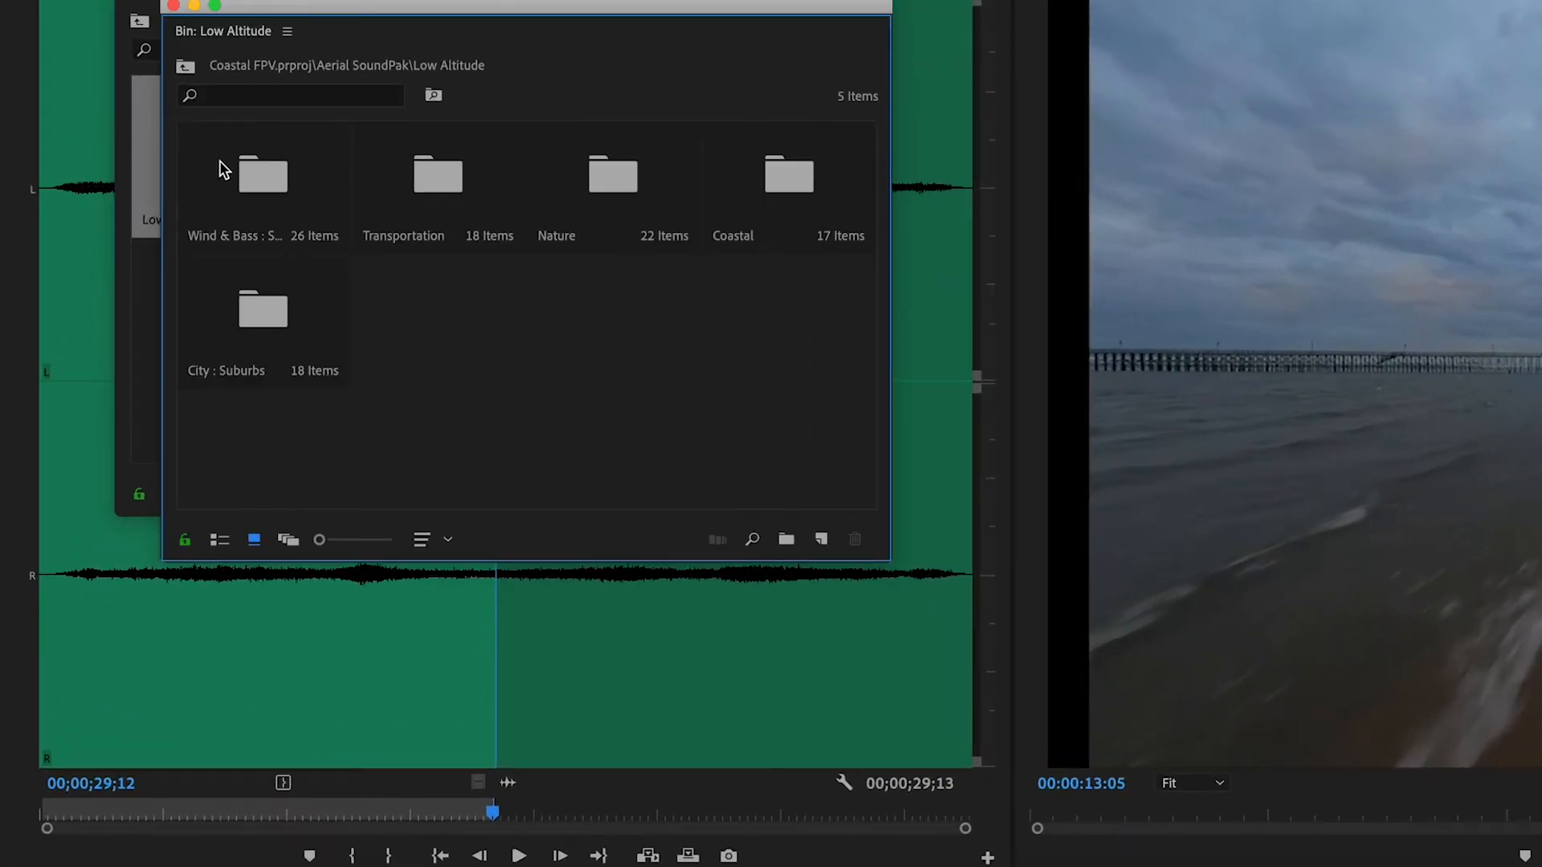
pyautogui.doubleClick(219, 161)
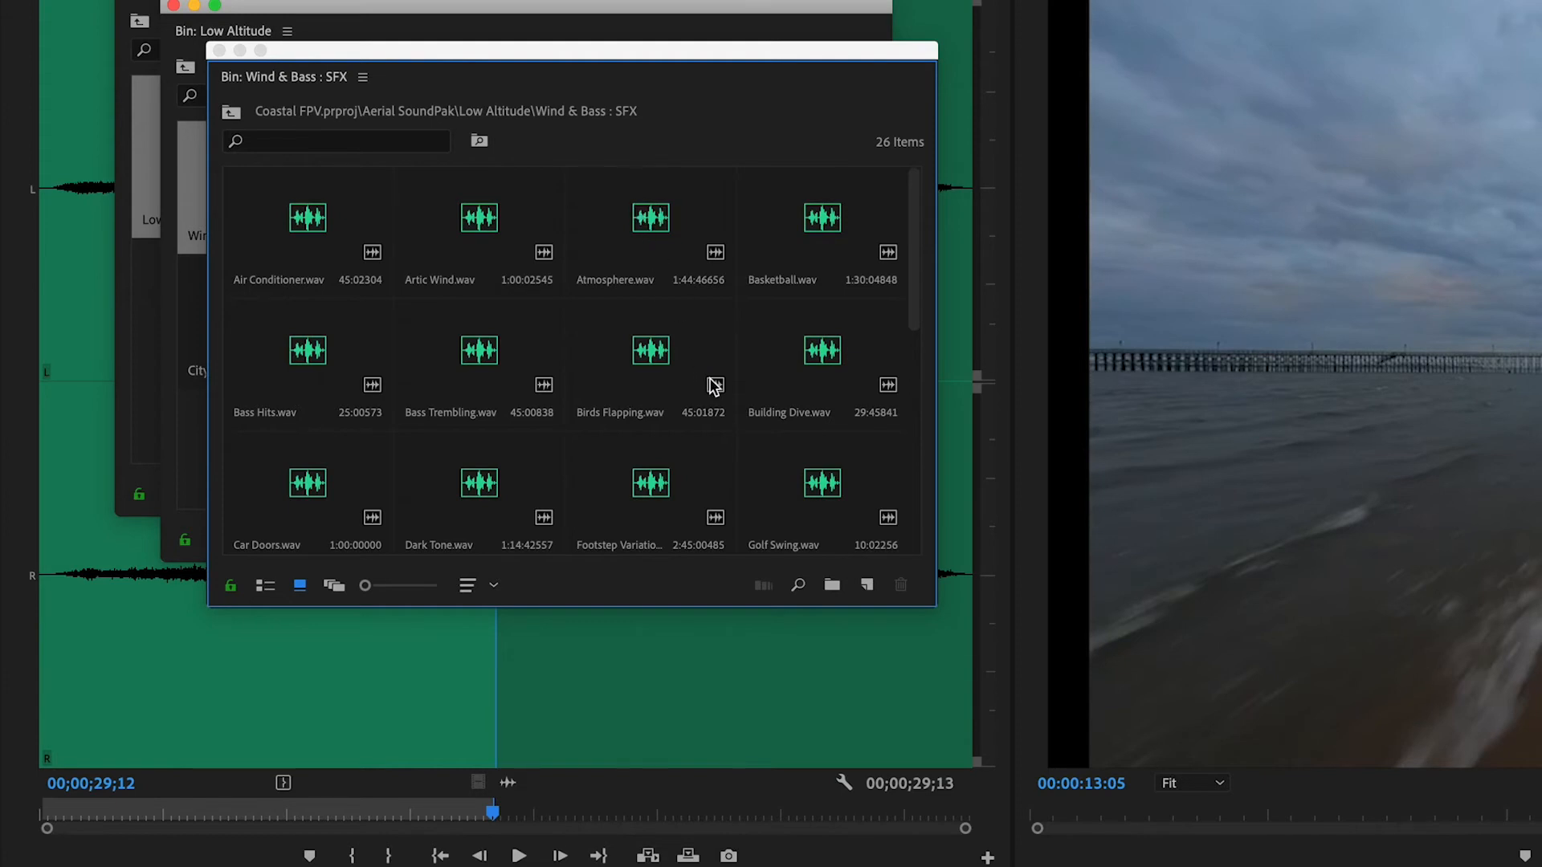
pyautogui.doubleClick(627, 369)
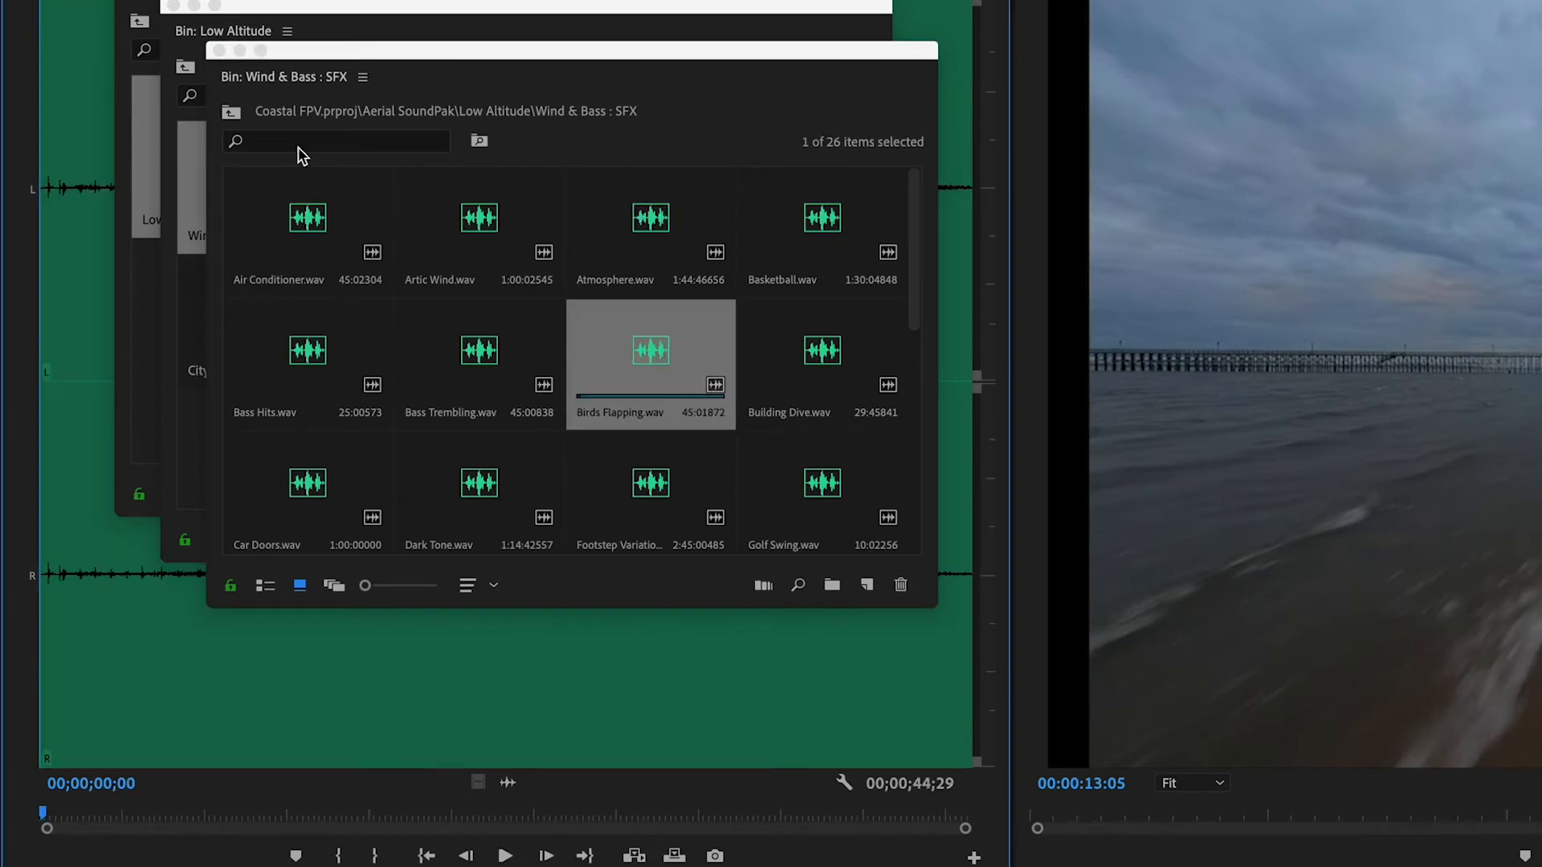
pyautogui.click(220, 52)
pyautogui.click(174, 6)
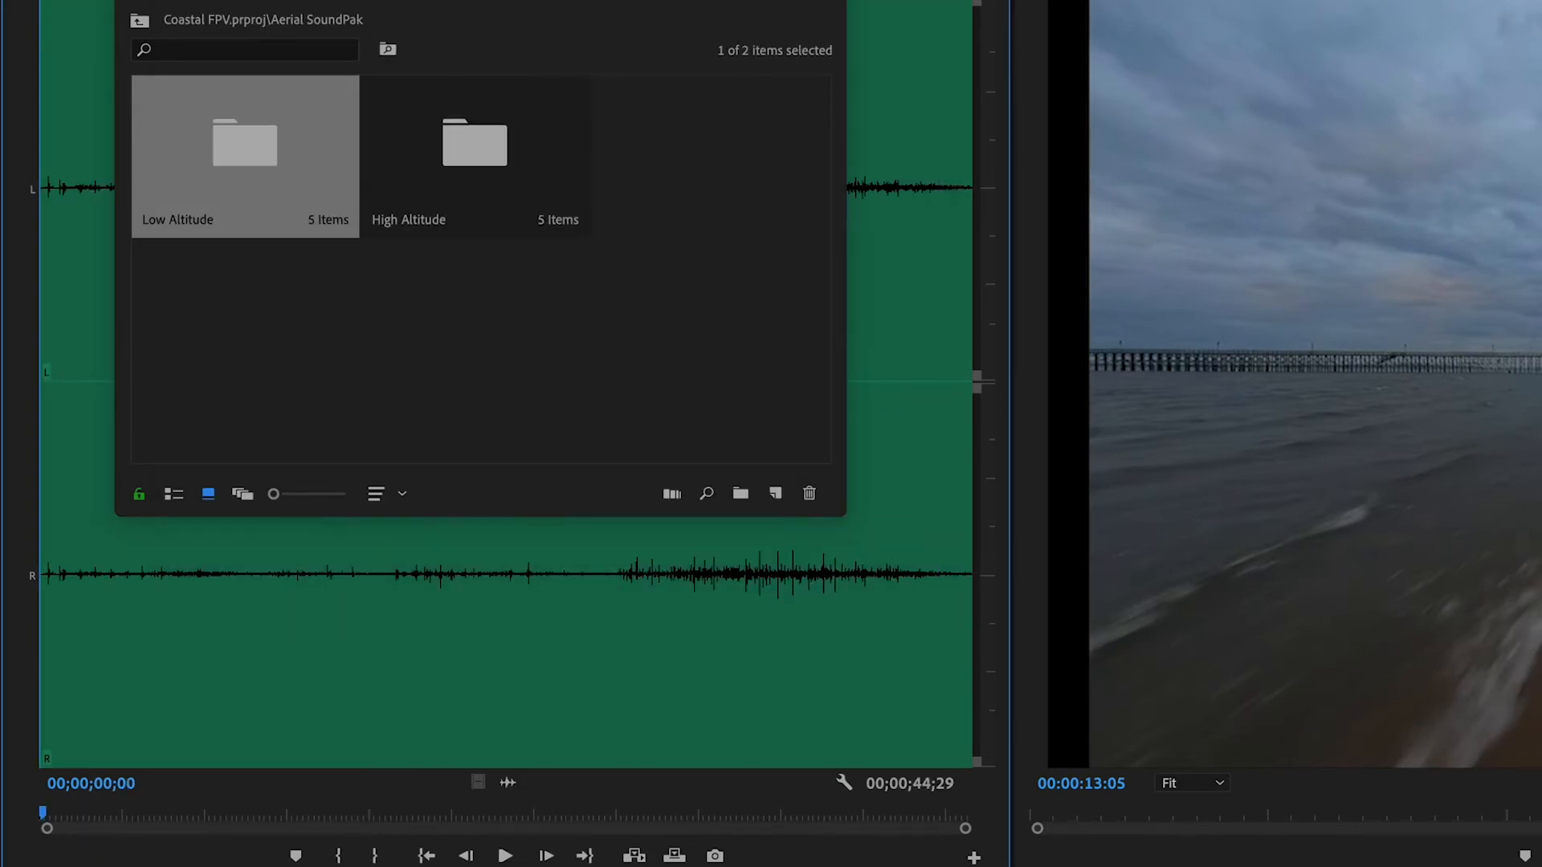
pyautogui.click(128, 0)
# Play Birds Flapping.wav and mark a 00;00;03;11 section of it ending at 00;00;32;00
pyautogui.click(427, 662)
pyautogui.press('space')
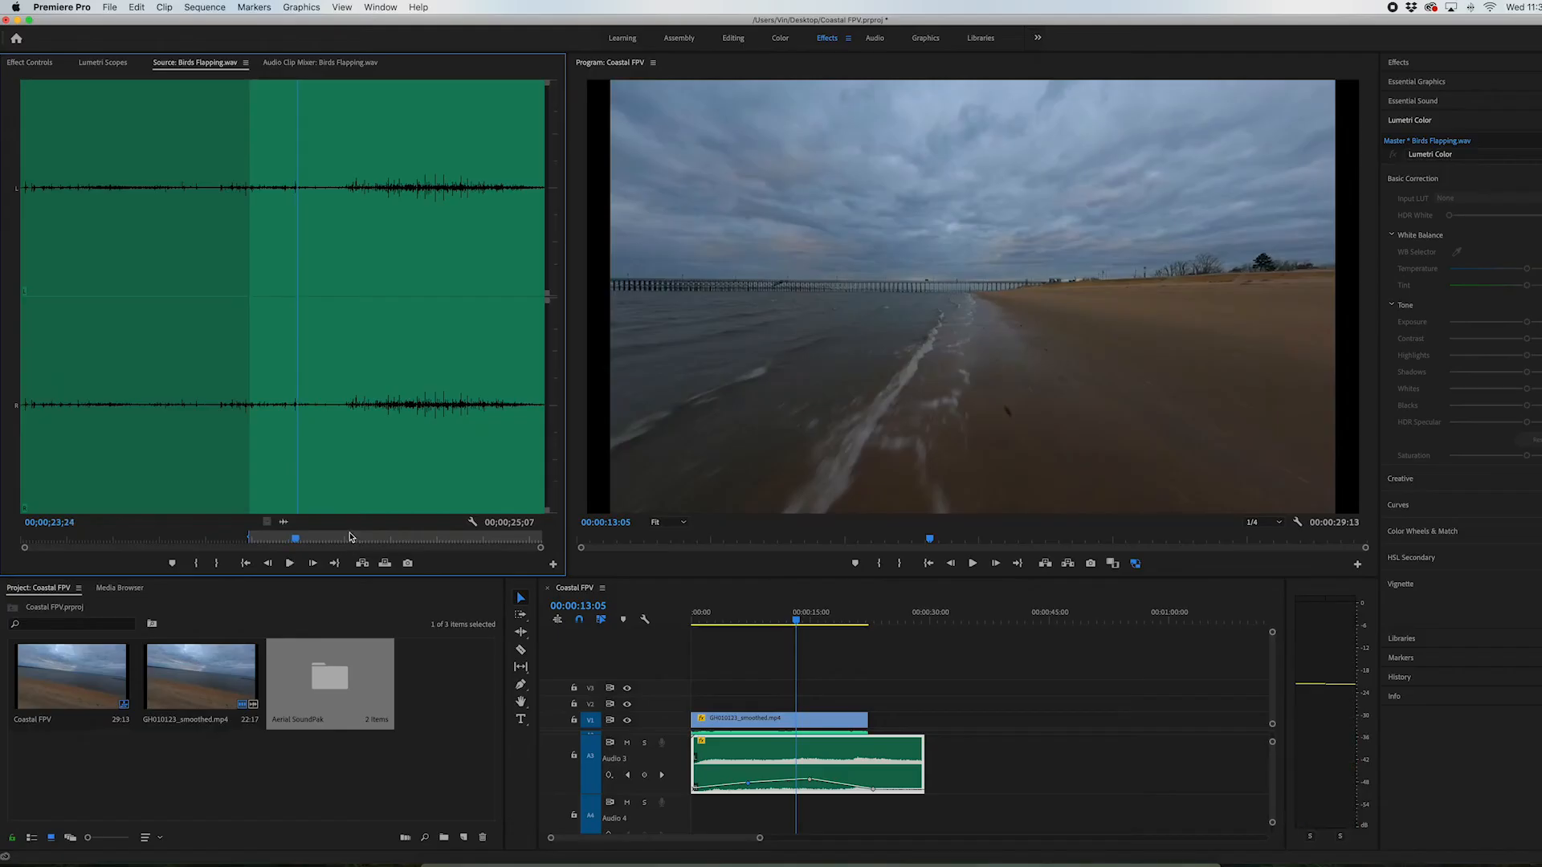
pyautogui.click(348, 537)
pyautogui.click(196, 564)
pyautogui.press('space')
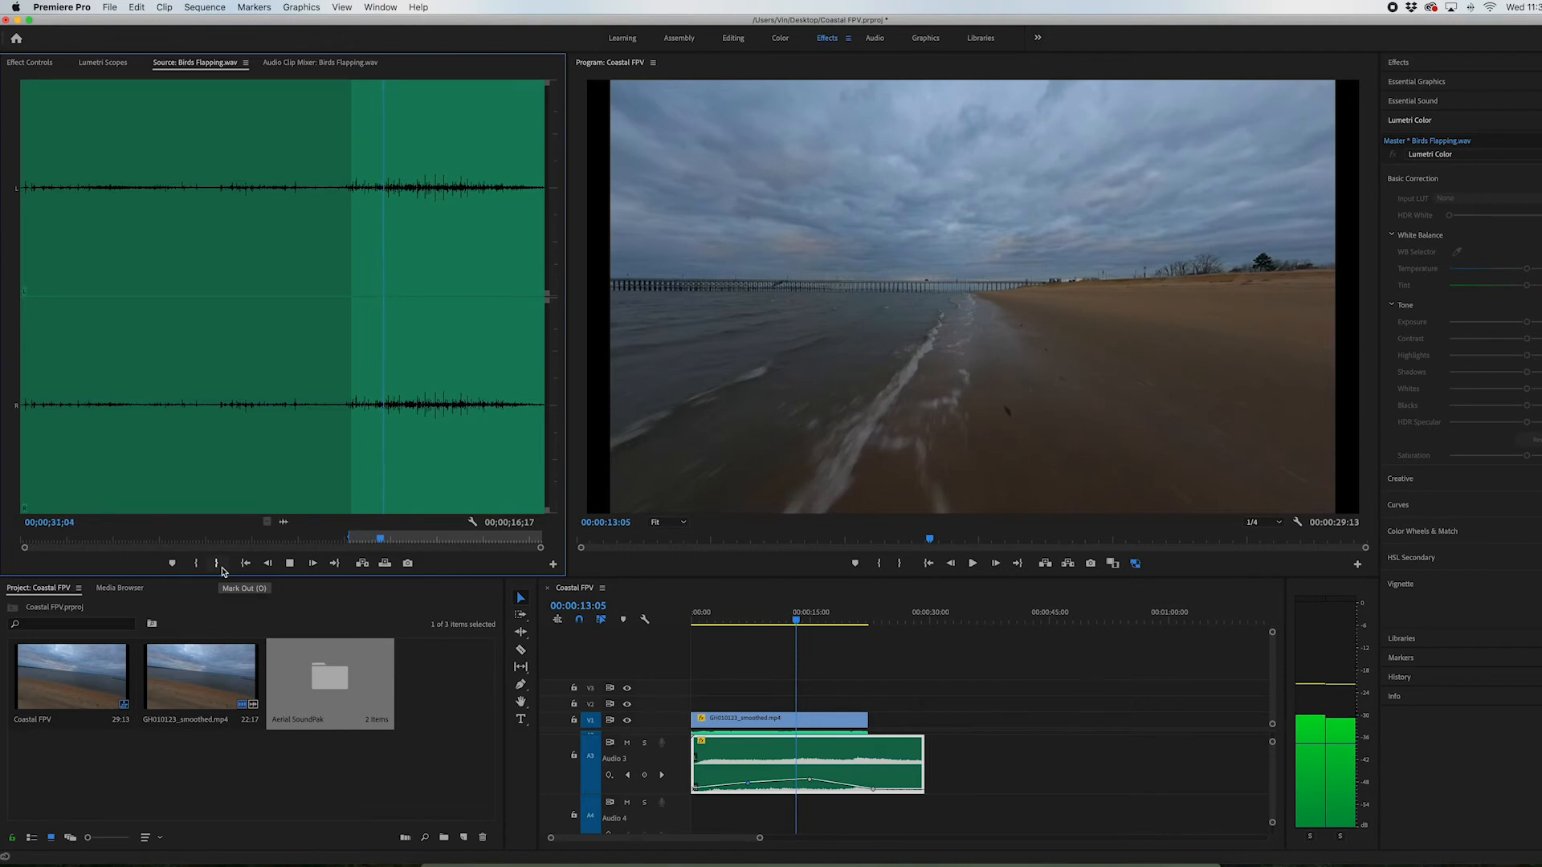
pyautogui.click(217, 565)
pyautogui.press('space')
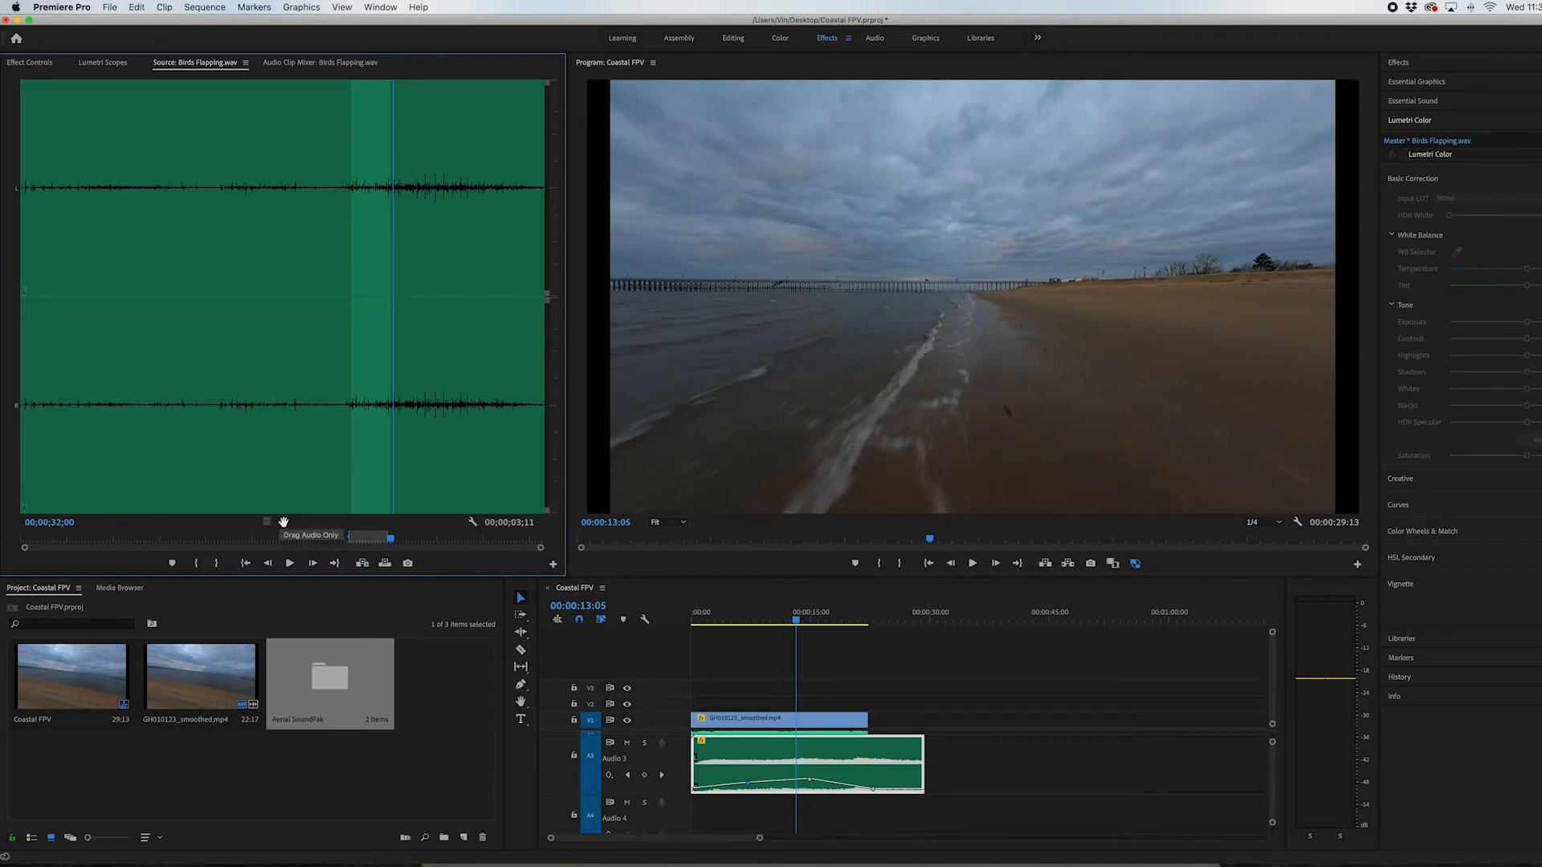
# Place the marked Birds Flapping.wav section, audio only, on track A4 starting at about 00:00:12:04
pyautogui.moveTo(284, 522); pyautogui.dragTo(691, 812)
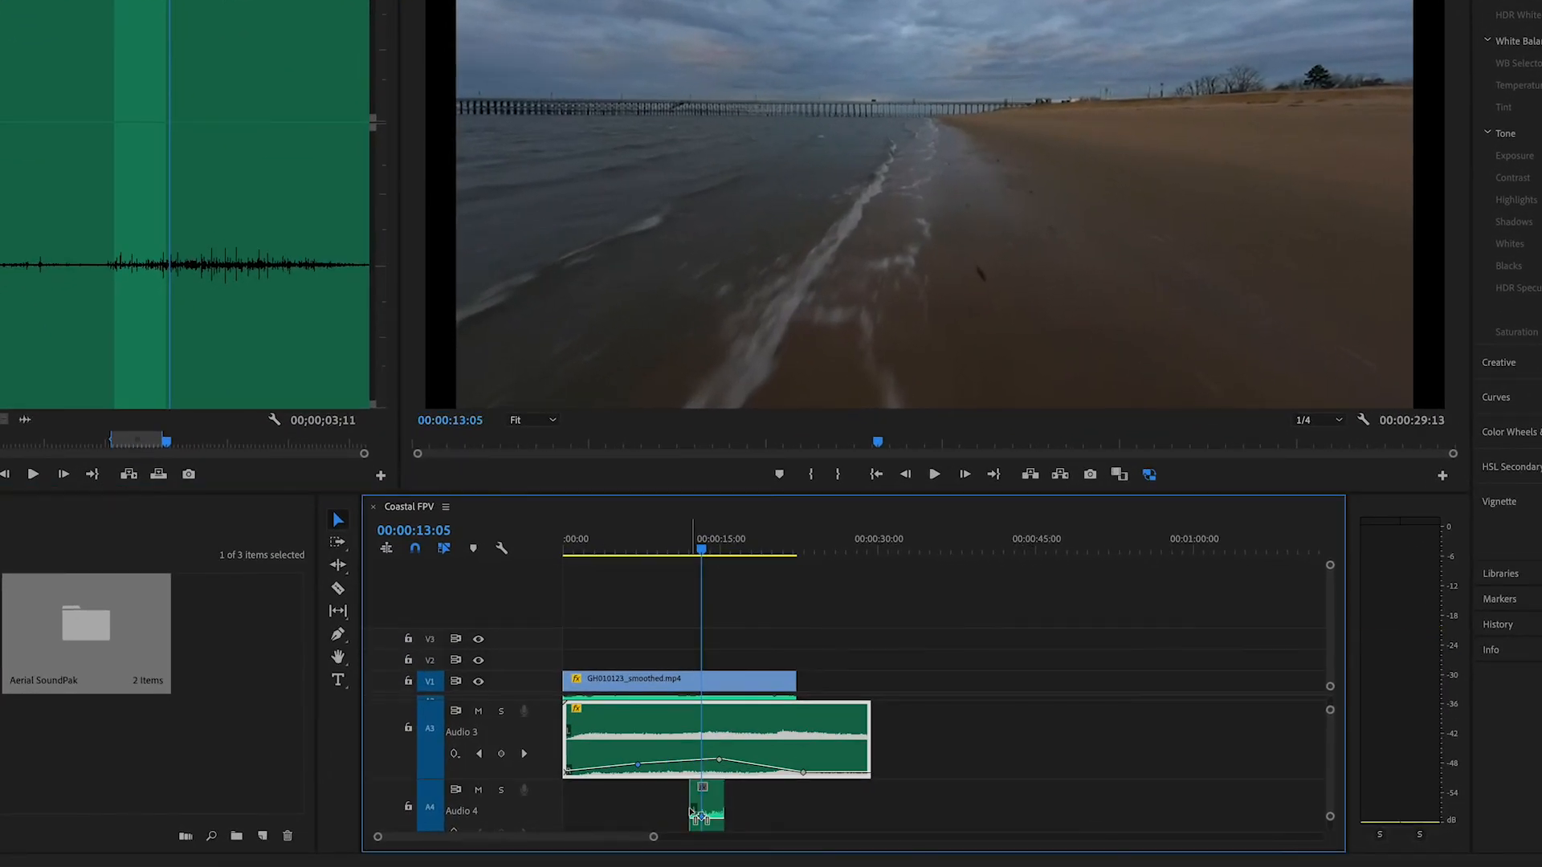
pyautogui.press('=')
pyautogui.press('=')
pyautogui.press('=')
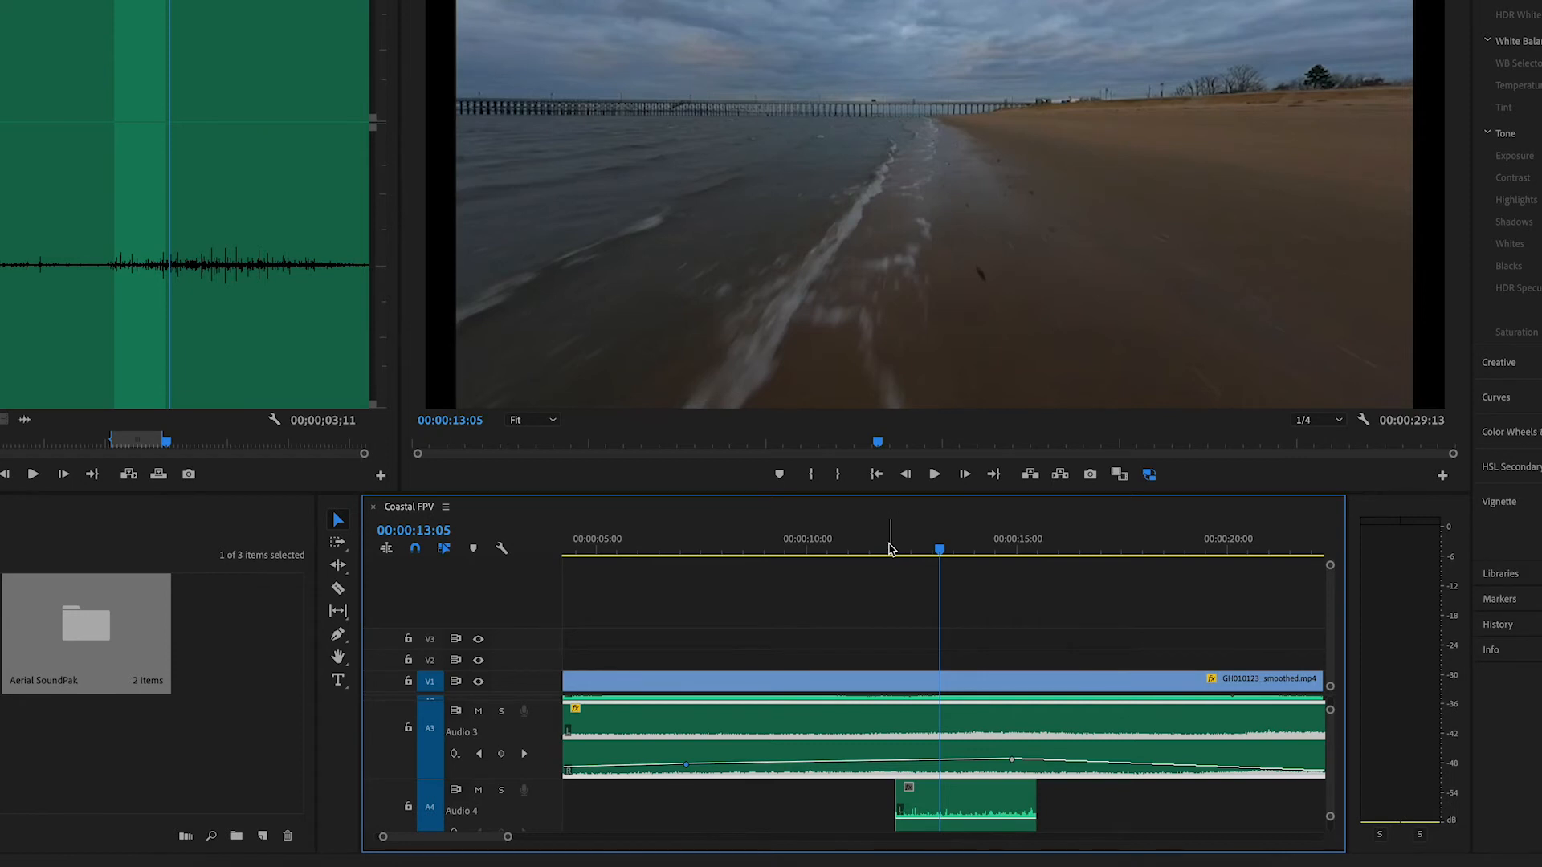
# Solo track A4, play the bird sound, and move its clip to start at 00:00:14:16
pyautogui.click(896, 548)
pyautogui.click(501, 791)
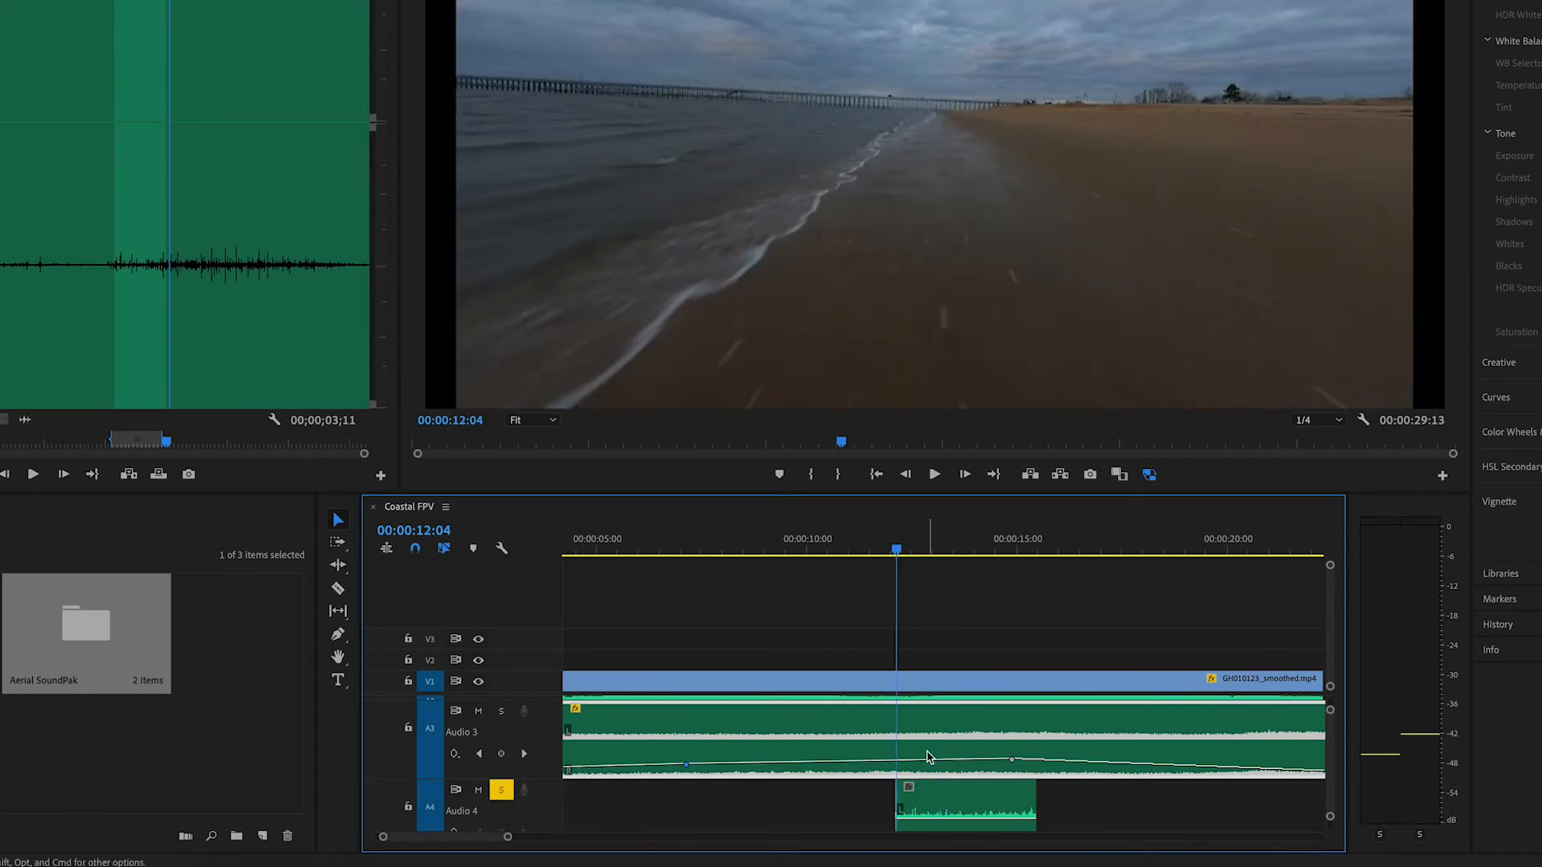
pyautogui.scroll(-3, 928, 756)
pyautogui.press('space')
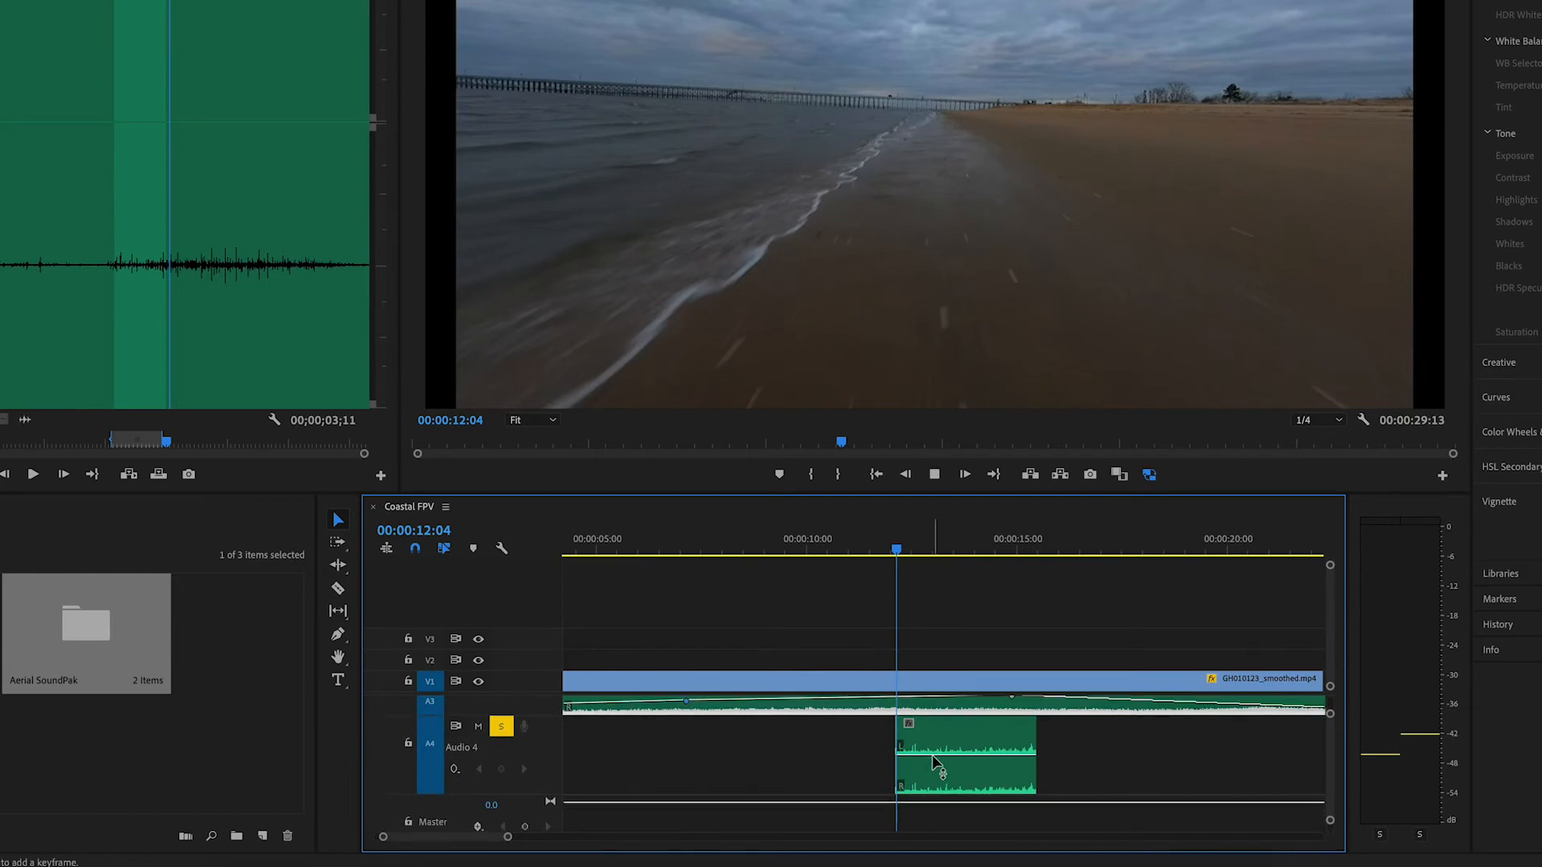
pyautogui.press('space')
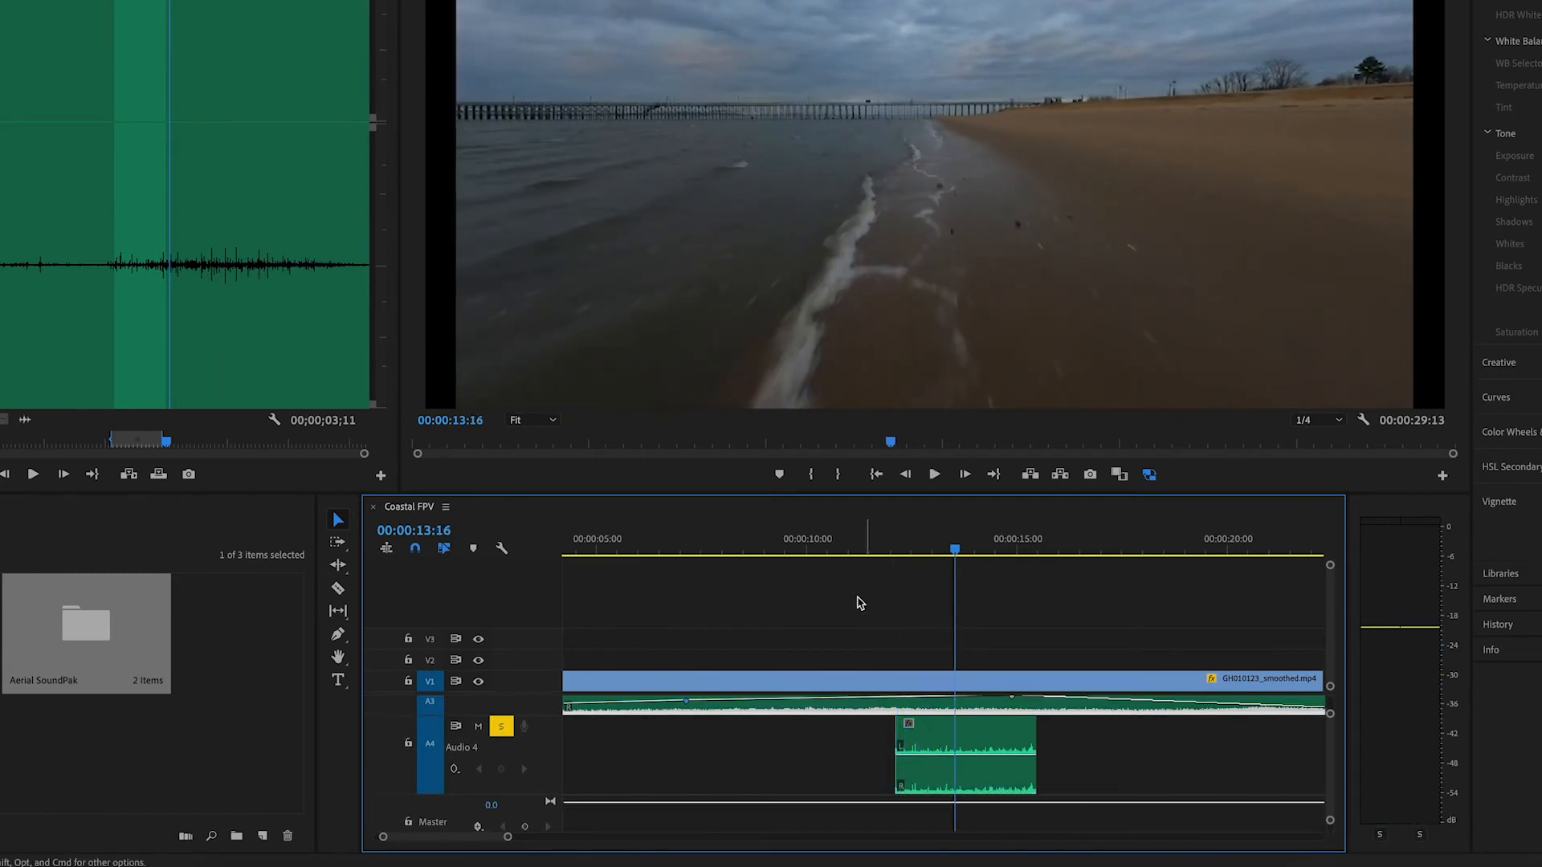
pyautogui.moveTo(849, 548); pyautogui.dragTo(998, 550)
pyautogui.moveTo(964, 745); pyautogui.dragTo(1068, 748)
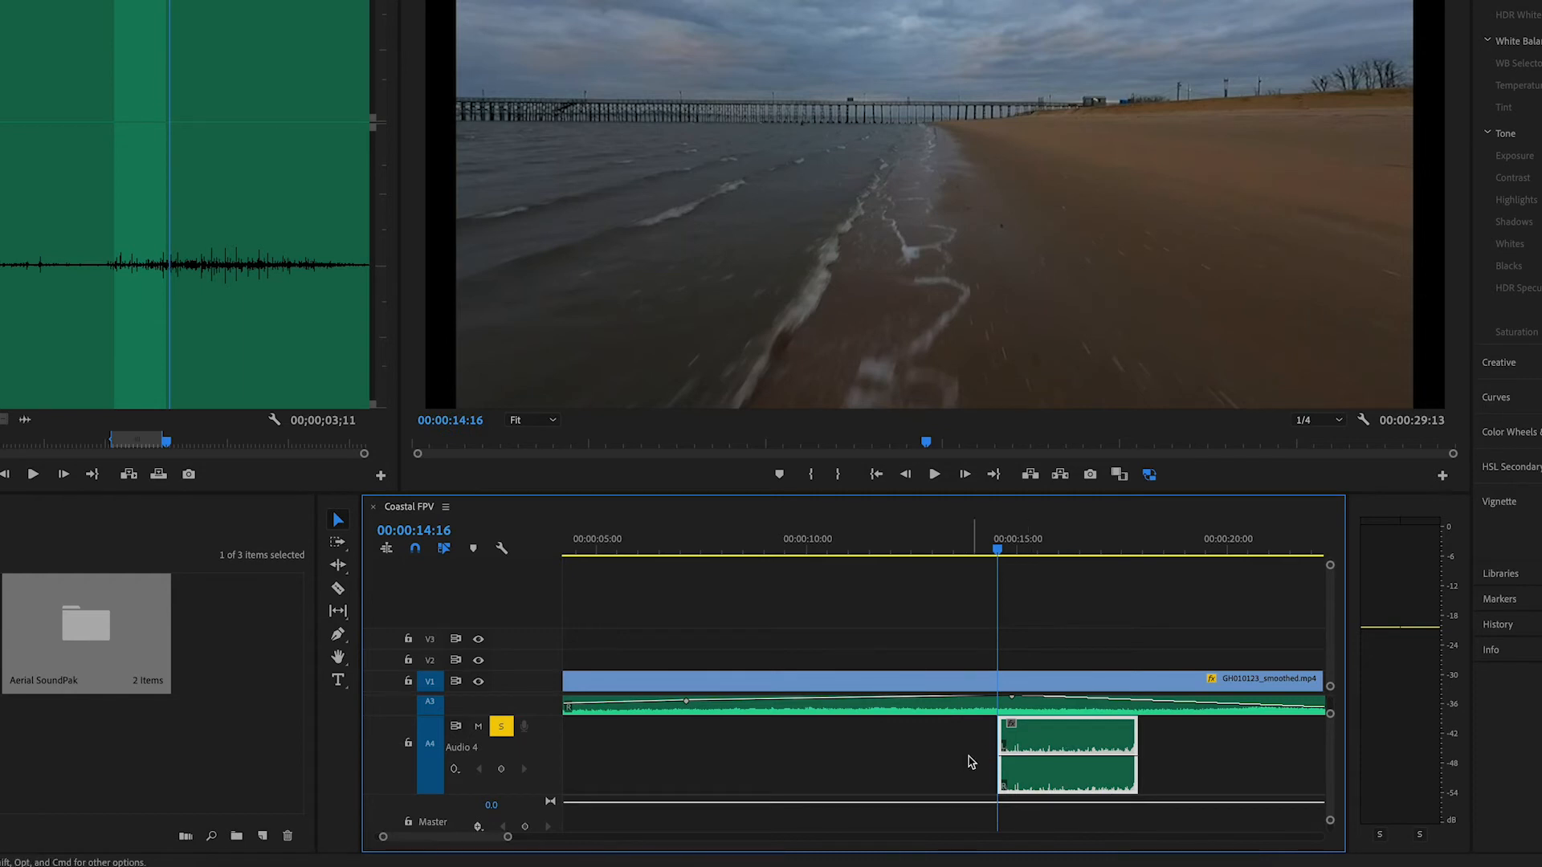
# Add Pen tool volume keyframes that fade Birds Flapping.wav in from silence to a peak near 00:00:15:17 and back out
pyautogui.click(341, 636)
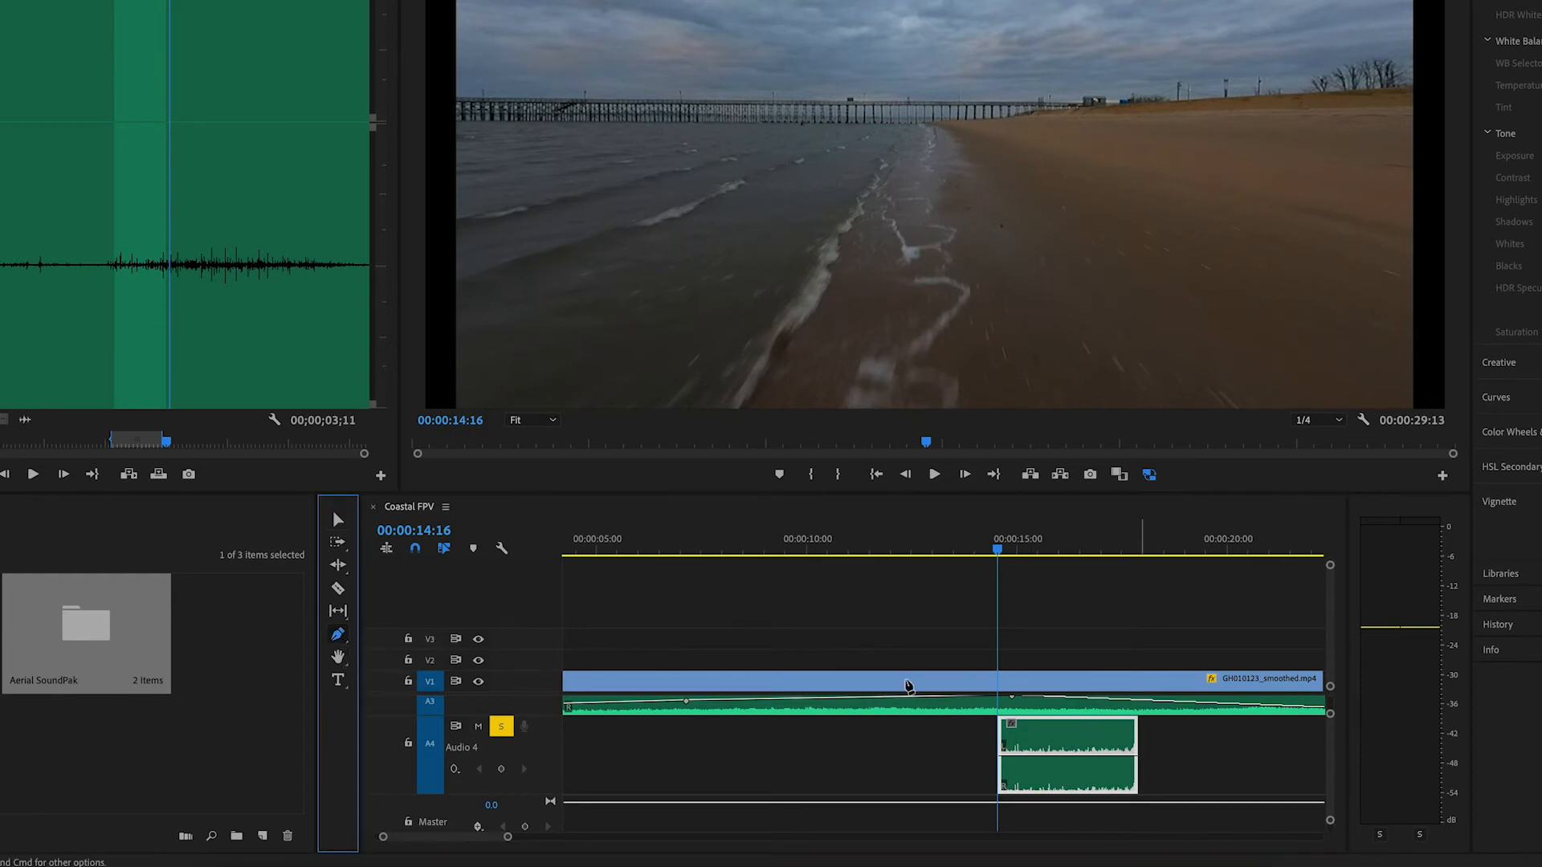
pyautogui.click(1029, 755)
pyautogui.moveTo(1003, 756); pyautogui.dragTo(1001, 787)
pyautogui.press('space')
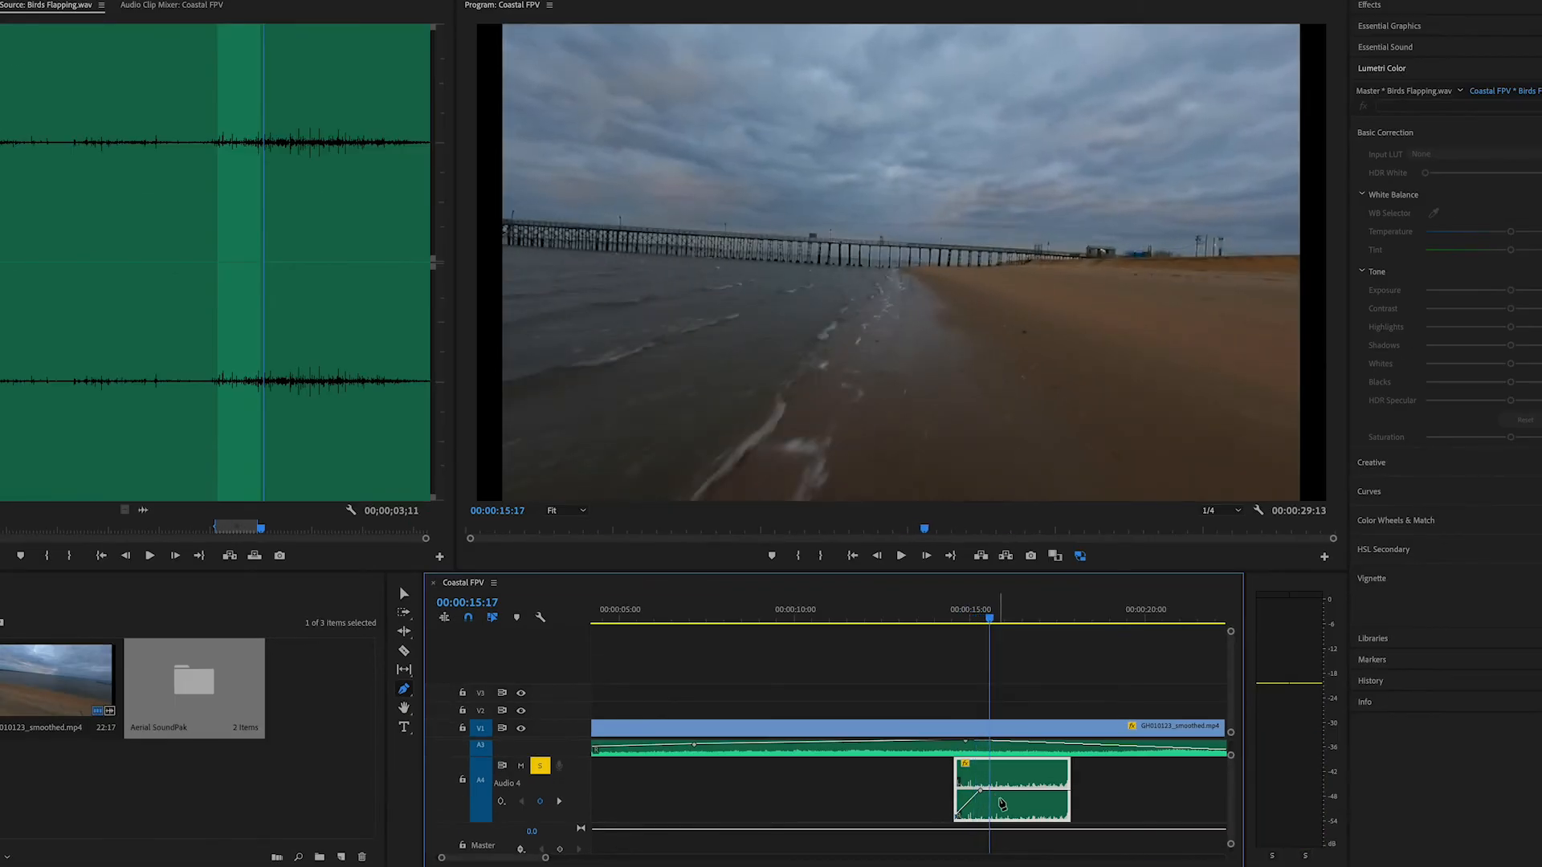
pyautogui.moveTo(991, 791)
pyautogui.mouseDown()
pyautogui.moveTo(1021, 818)
pyautogui.moveTo(1004, 801)
pyautogui.moveTo(1067, 817)
pyautogui.moveTo(967, 810)
pyautogui.moveTo(979, 796)
pyautogui.mouseUp()
# Play the bird sound from 00:00:13:23, shift its peak volume keyframe slightly earlier and lower, and return the playhead to 00:00:14:12
pyautogui.click(929, 623)
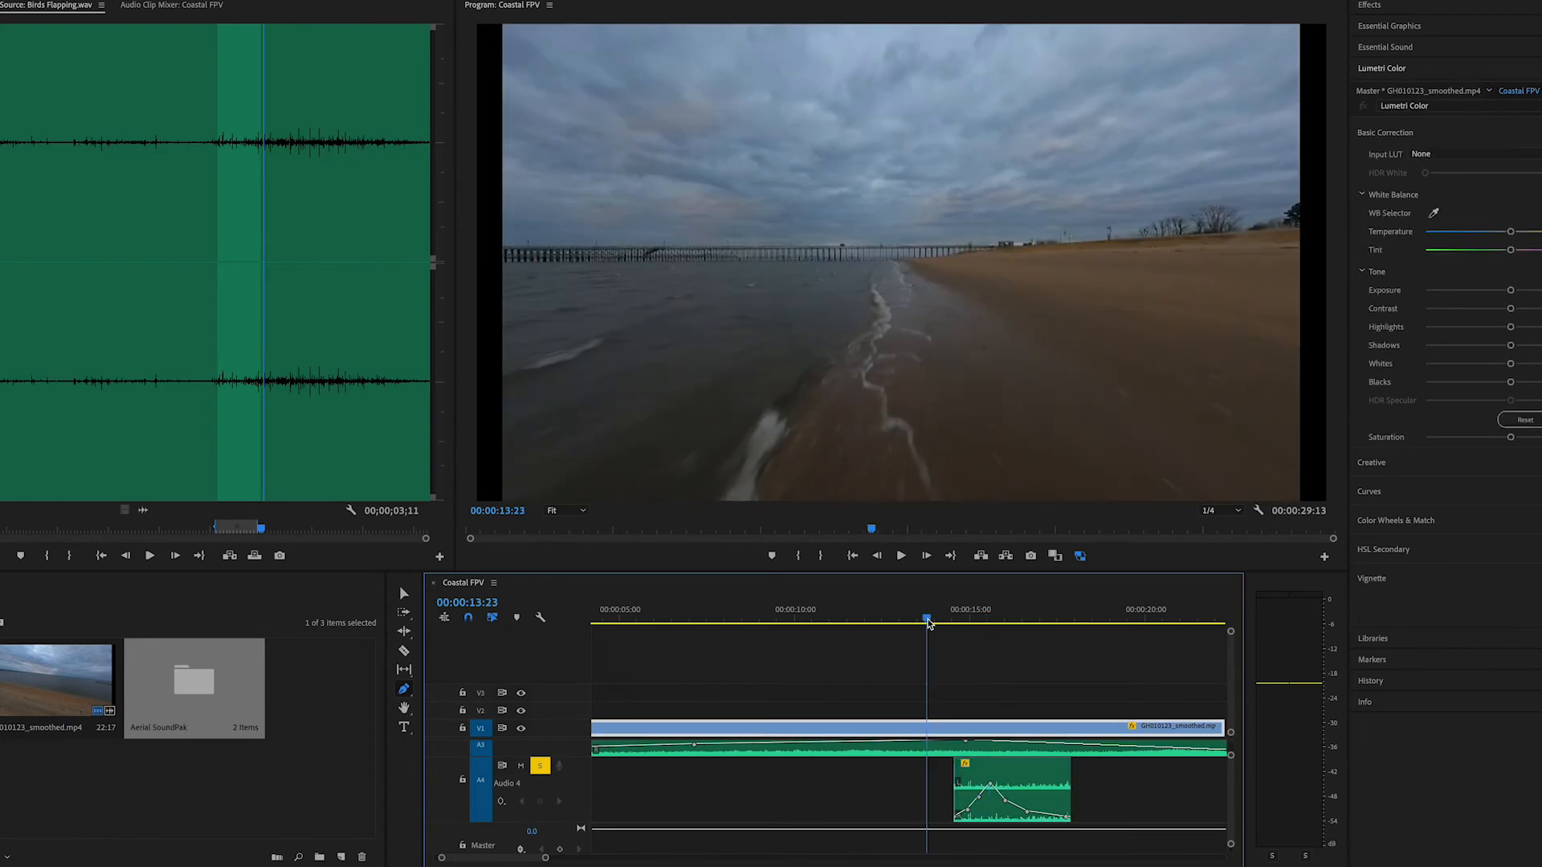
pyautogui.press('space')
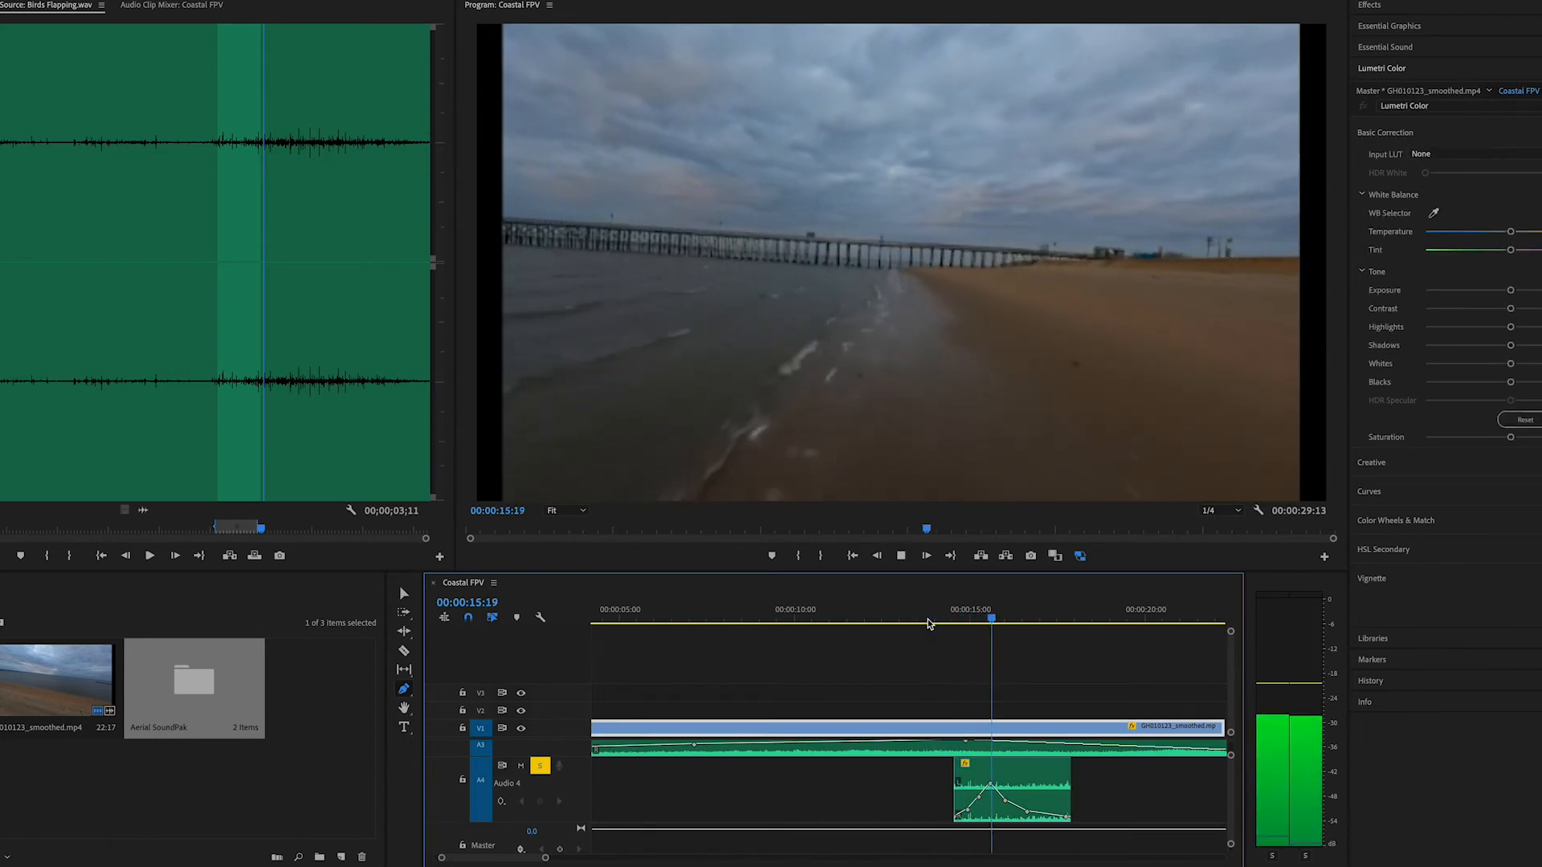
pyautogui.press('space')
pyautogui.moveTo(988, 783); pyautogui.dragTo(995, 800)
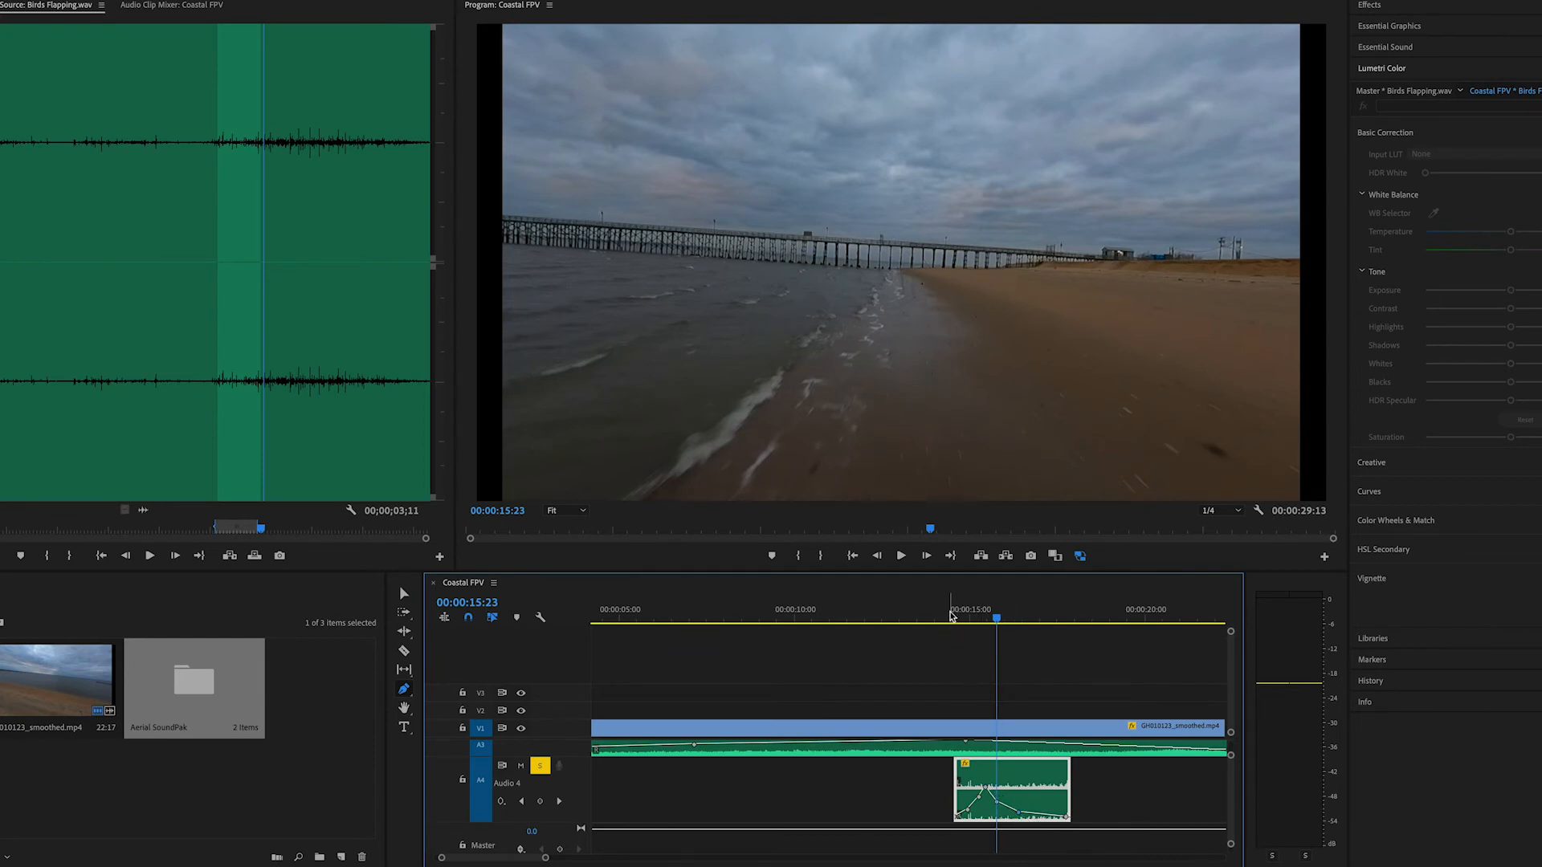
pyautogui.click(950, 616)
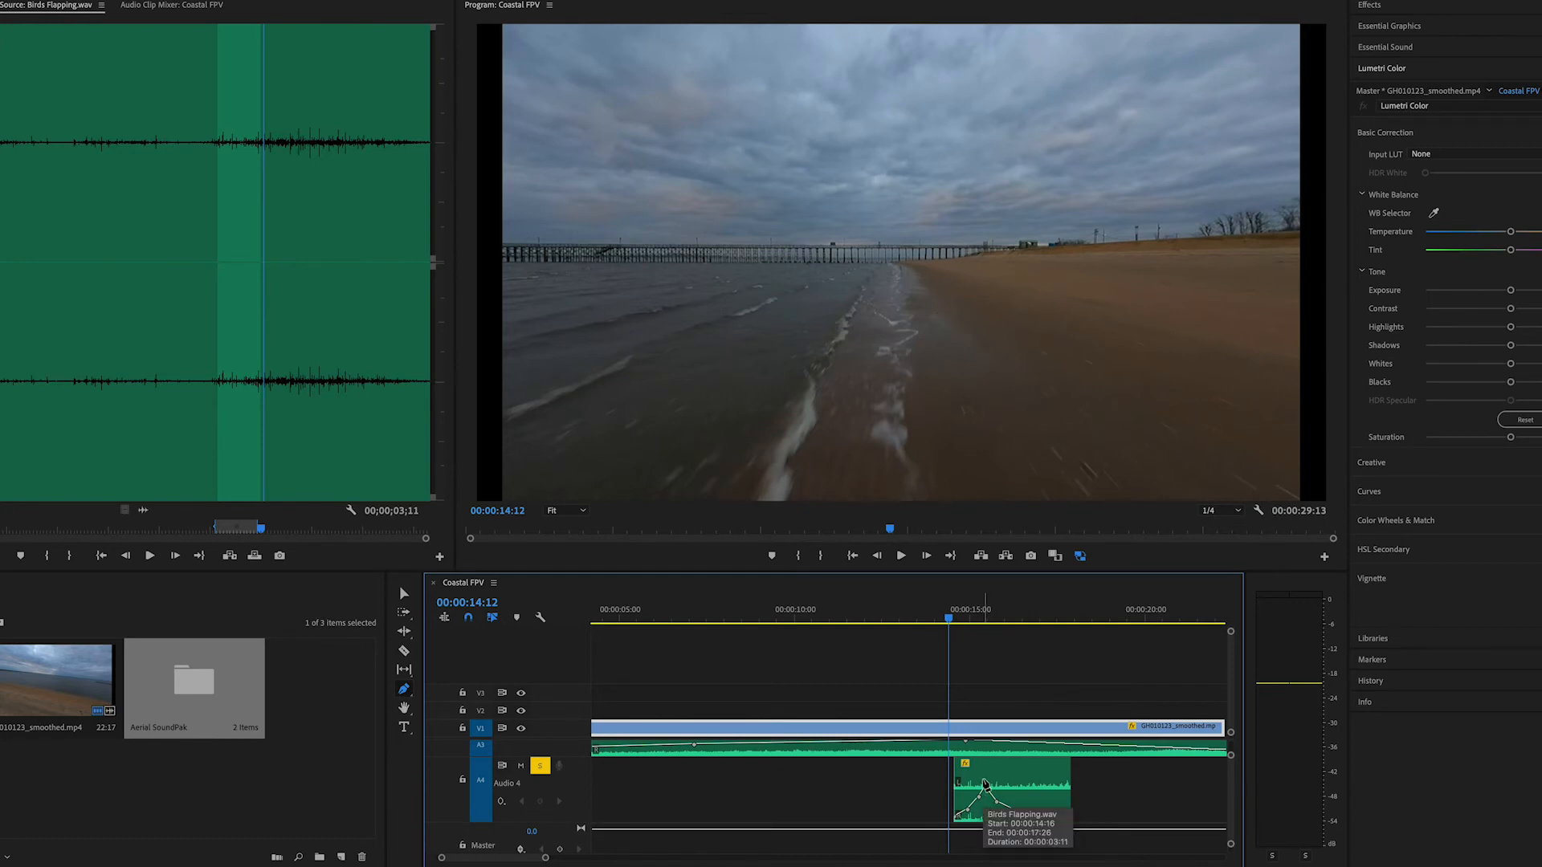
# Play Birds Flapping.wav from 00:00:14:12 and fine-tune a volume keyframe in its fade-in
pyautogui.press('space')
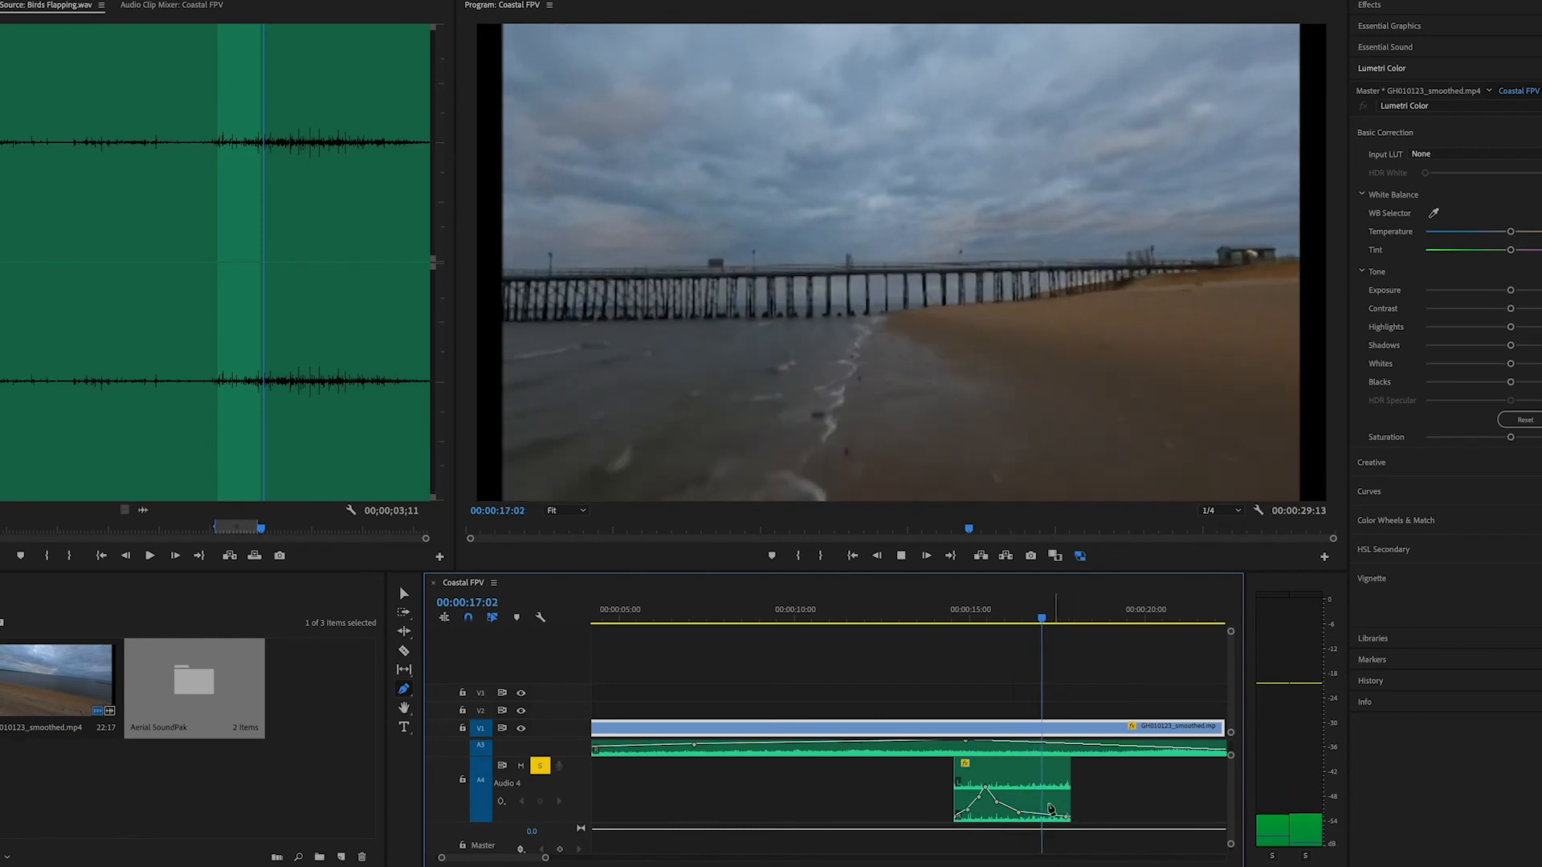
pyautogui.press('space')
pyautogui.click(974, 815)
pyautogui.moveTo(970, 813); pyautogui.dragTo(982, 800)
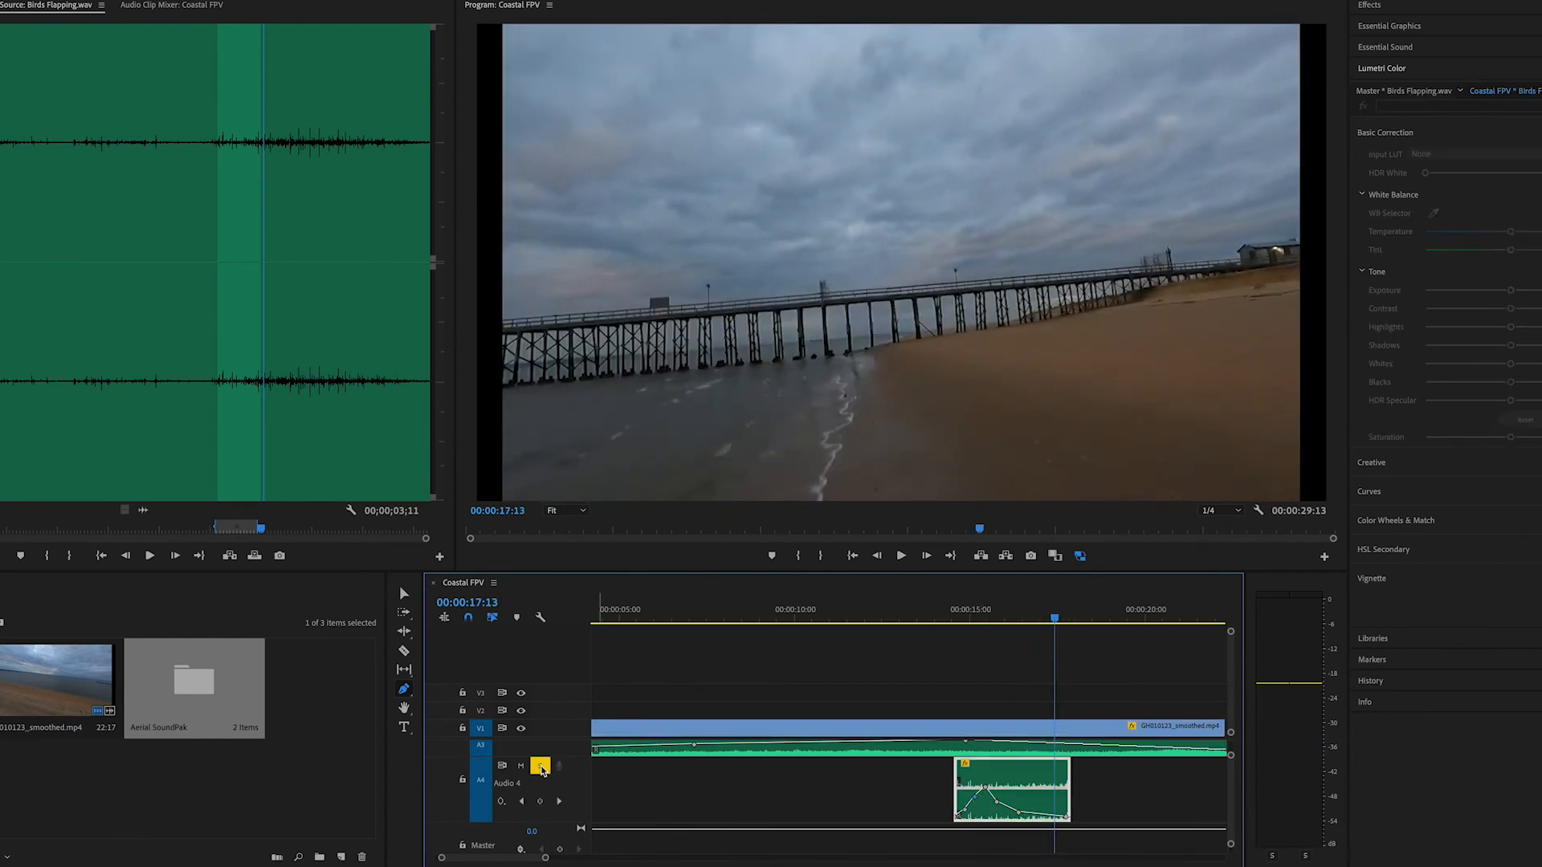
# Turn off solo on track A4, play the full mix from 00:00:12:27, and return the playhead to 00:00:14:16
pyautogui.click(539, 765)
pyautogui.click(898, 618)
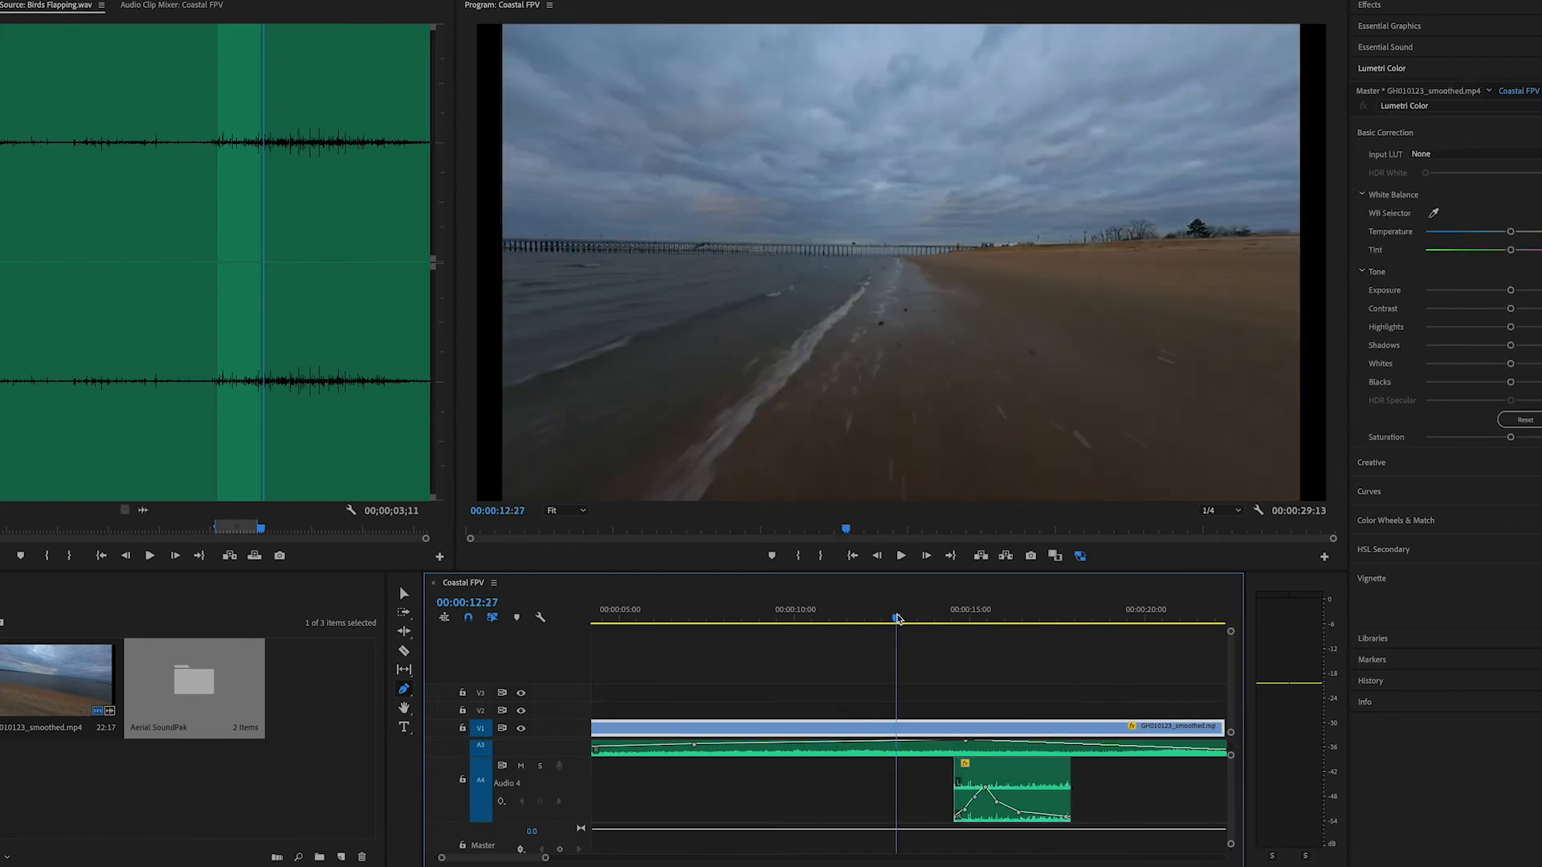
pyautogui.press('Return')
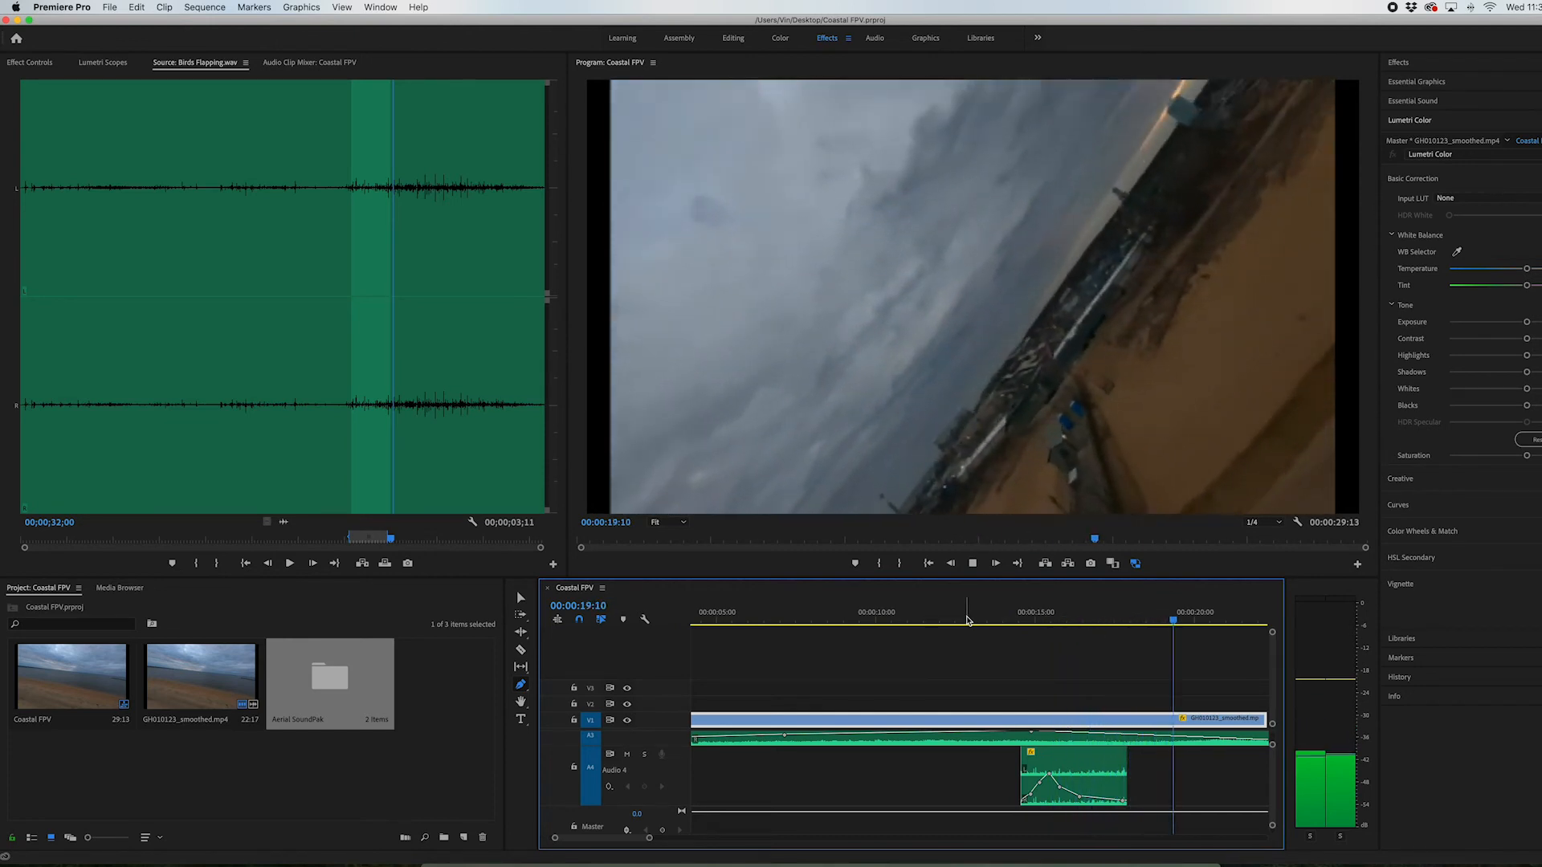
pyautogui.click(1021, 621)
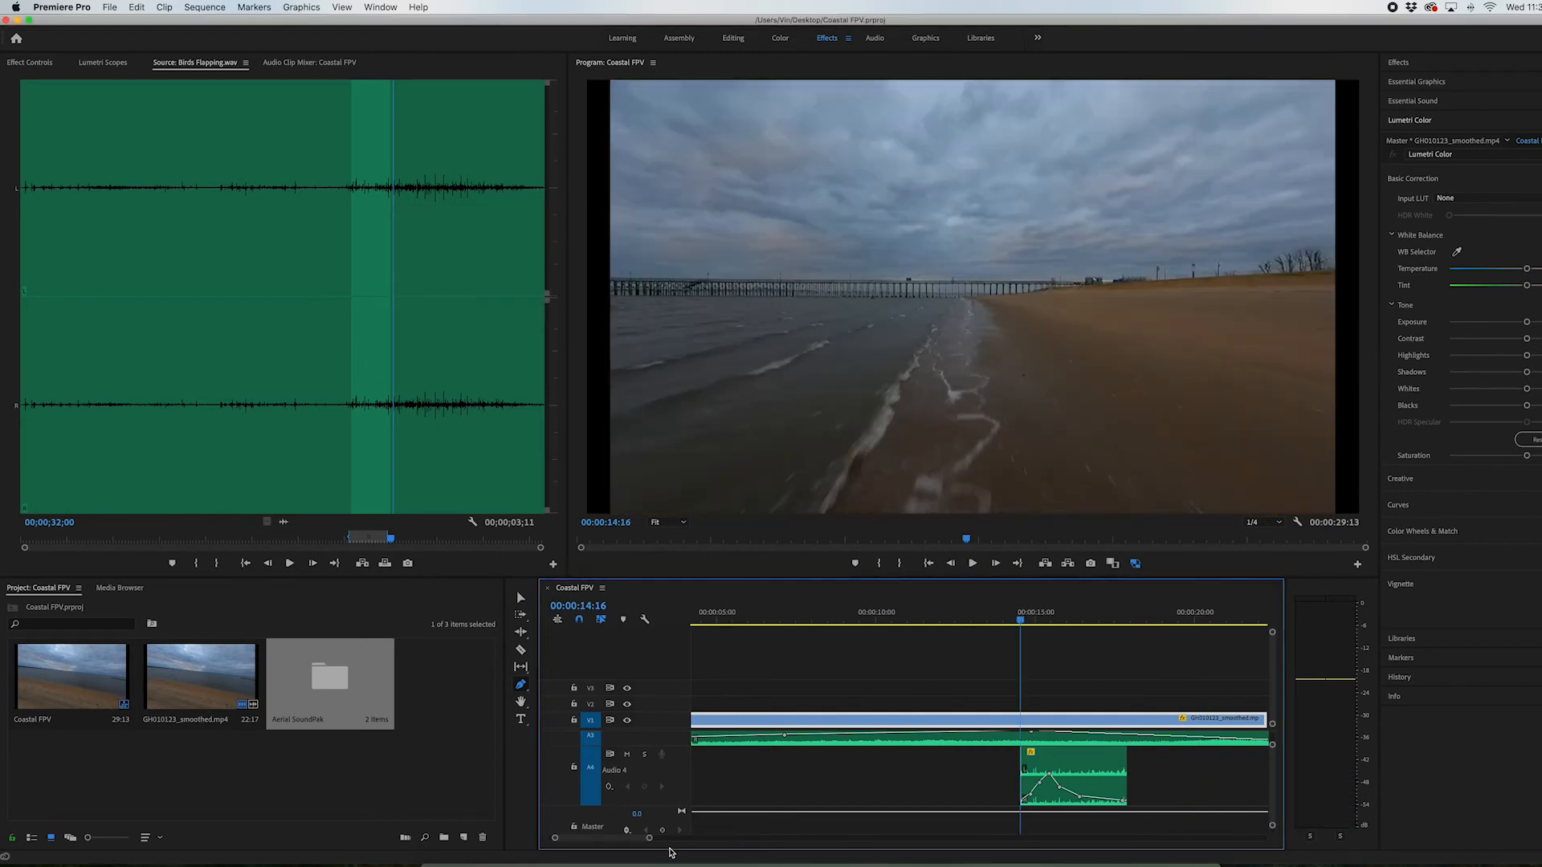
# Add a new audio track below A4 and return the playhead to 00:00:00:00
pyautogui.moveTo(651, 840); pyautogui.dragTo(733, 835)
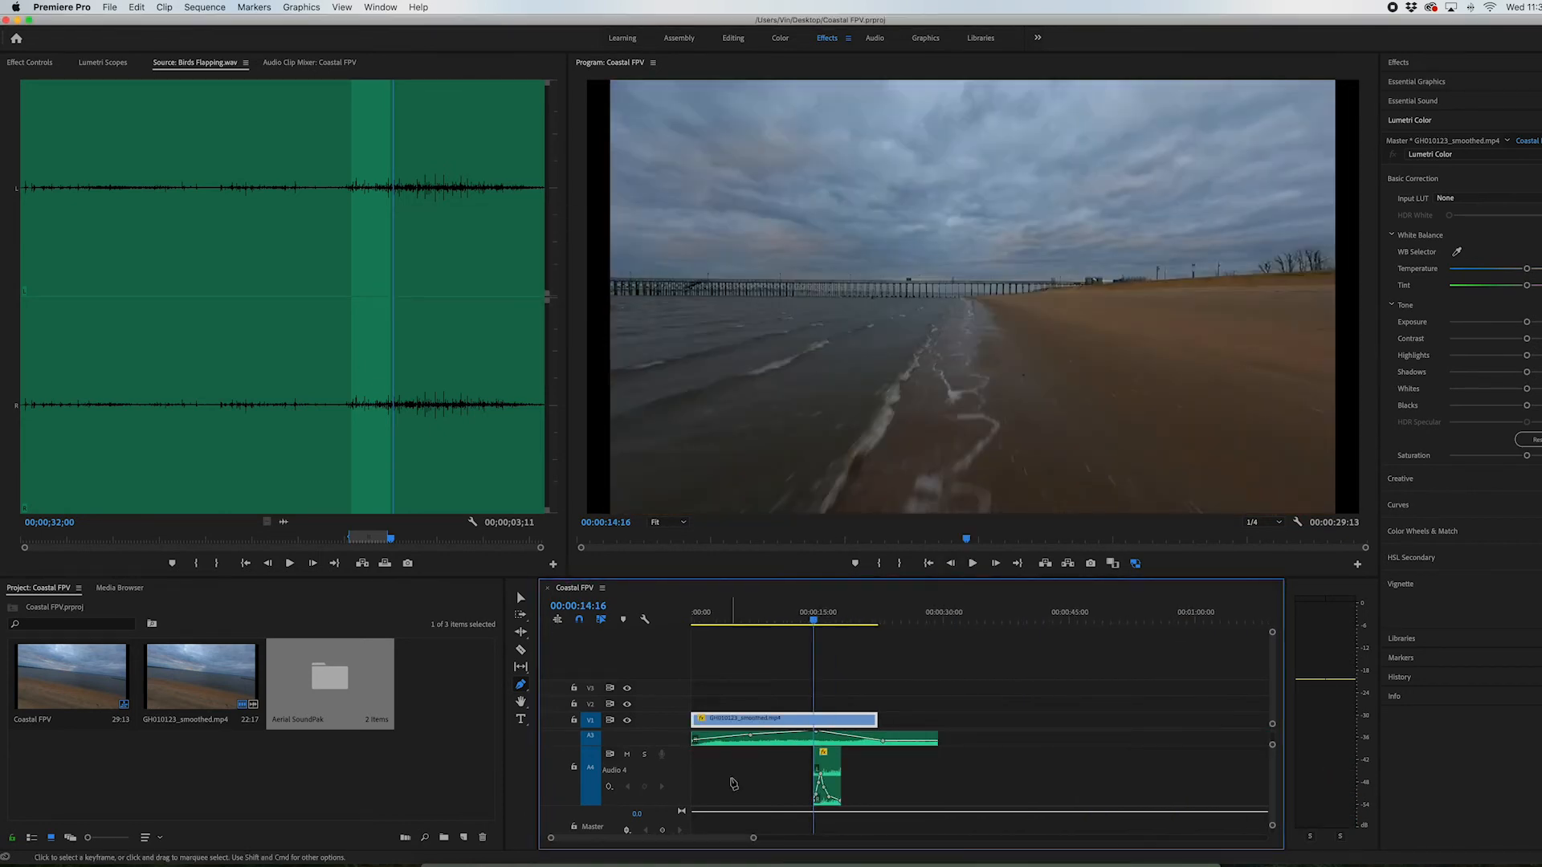
pyautogui.scroll(-1, 732, 783)
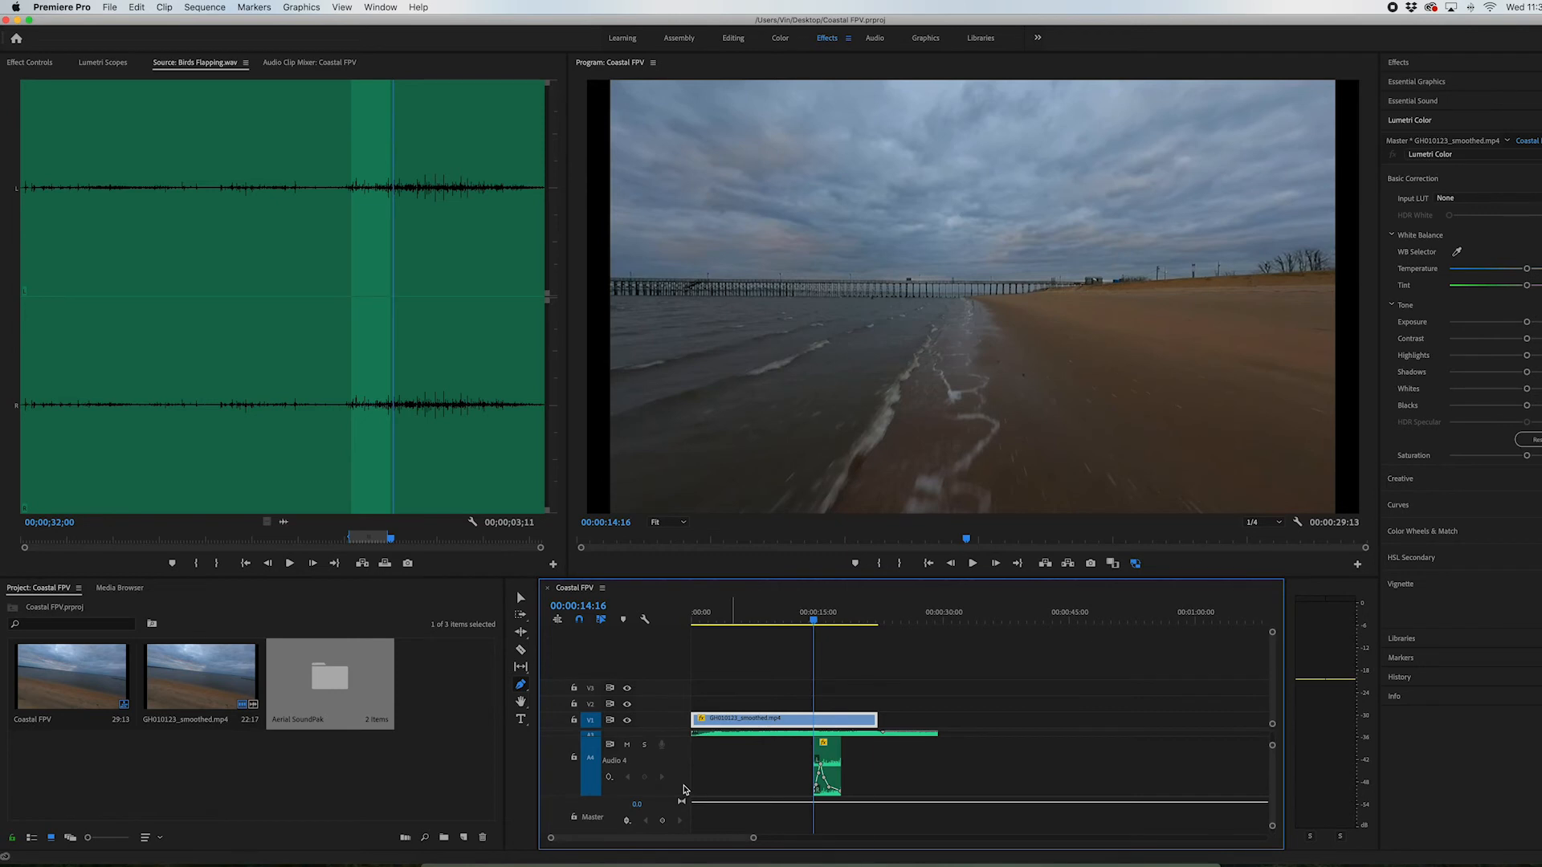
pyautogui.rightClick(683, 789)
pyautogui.click(705, 733)
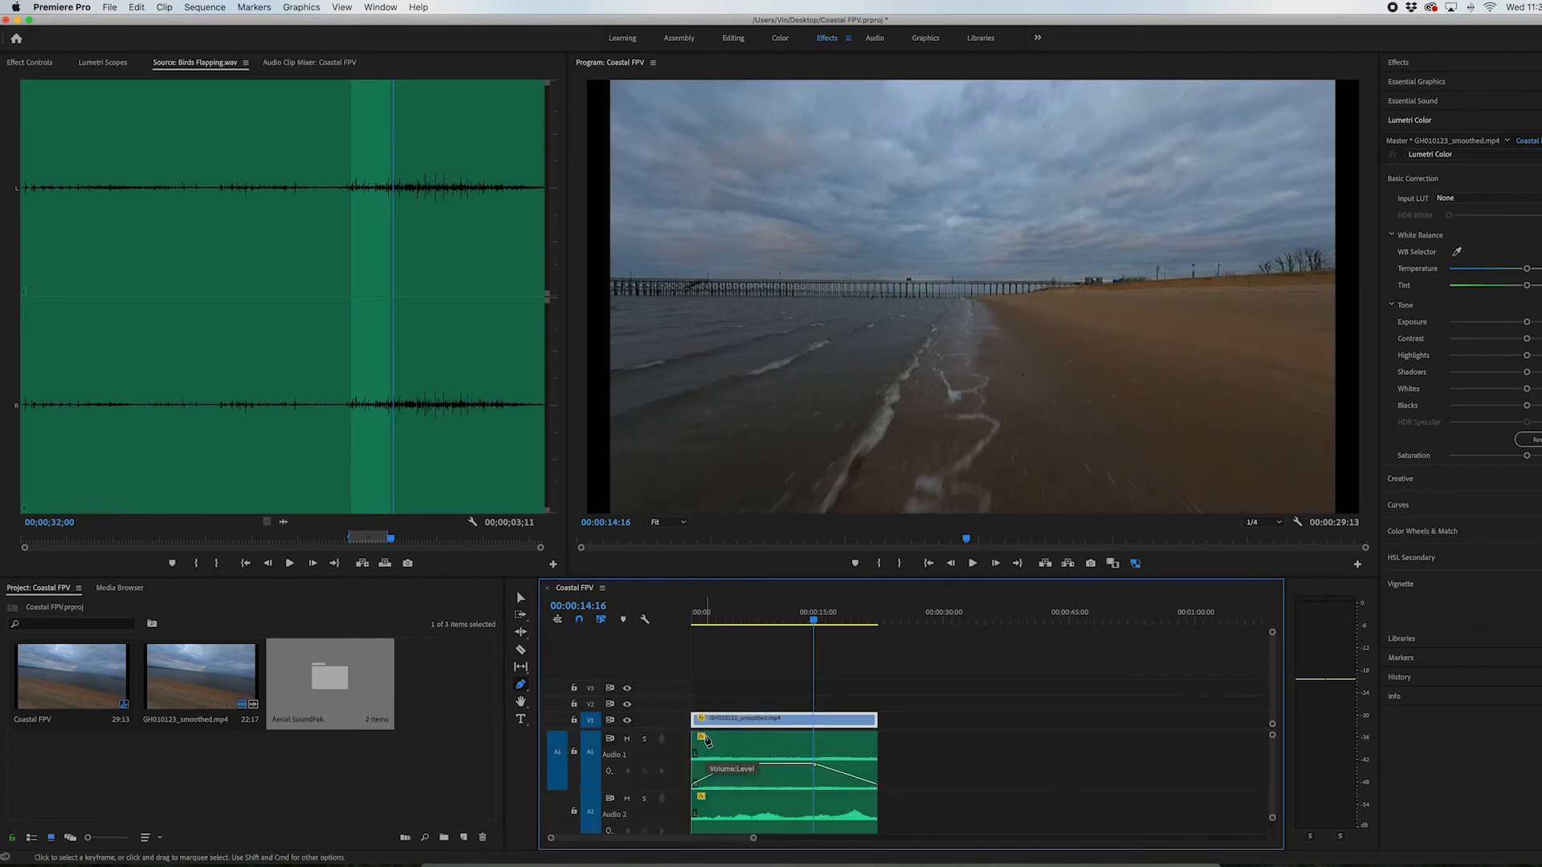
pyautogui.scroll(-5, 710, 745)
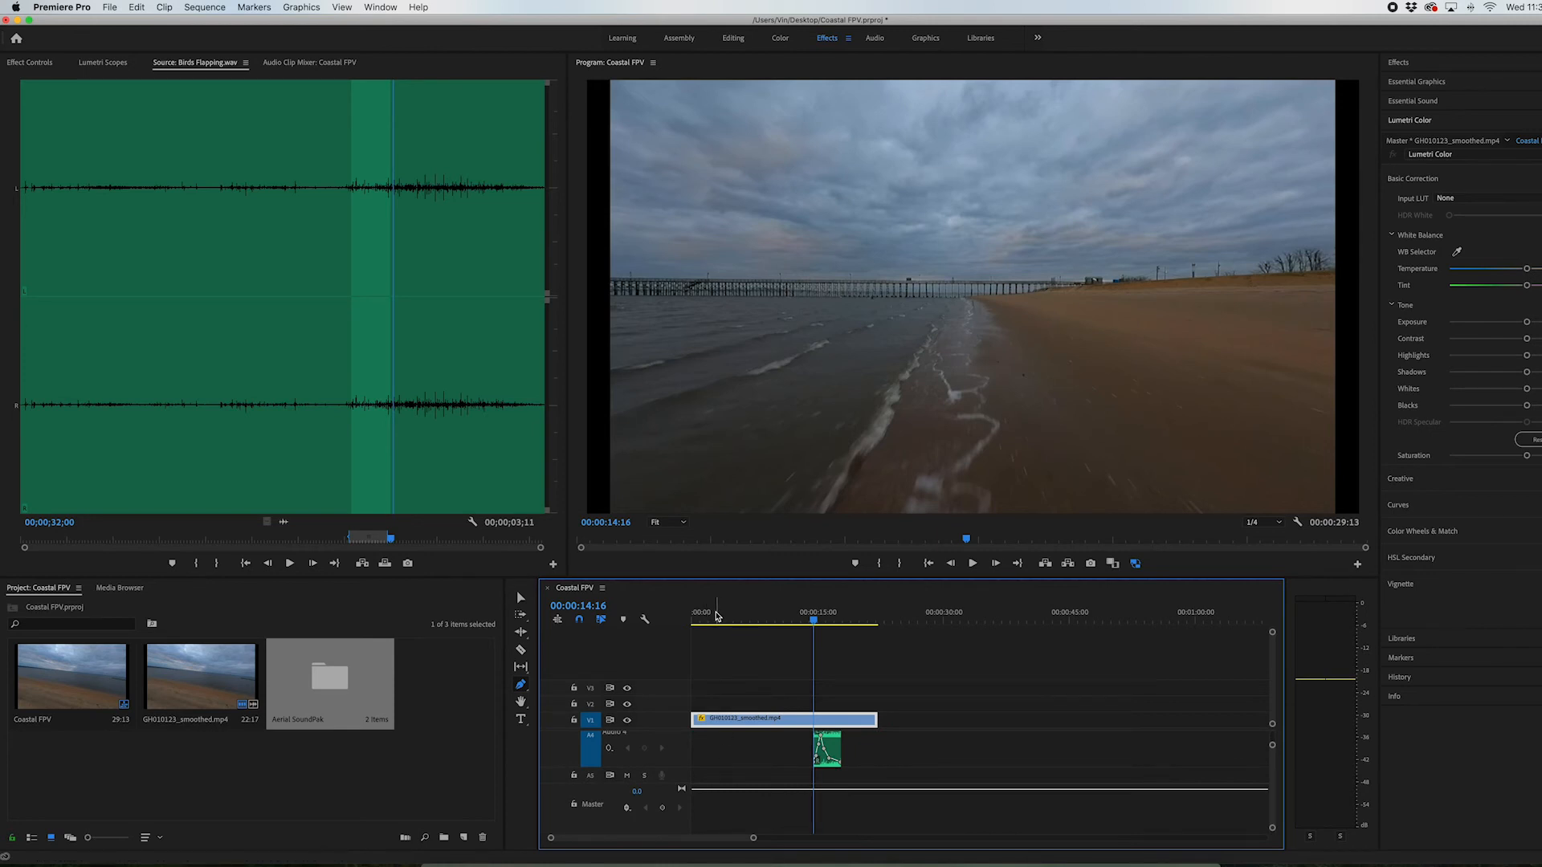
pyautogui.moveTo(720, 620); pyautogui.dragTo(677, 622)
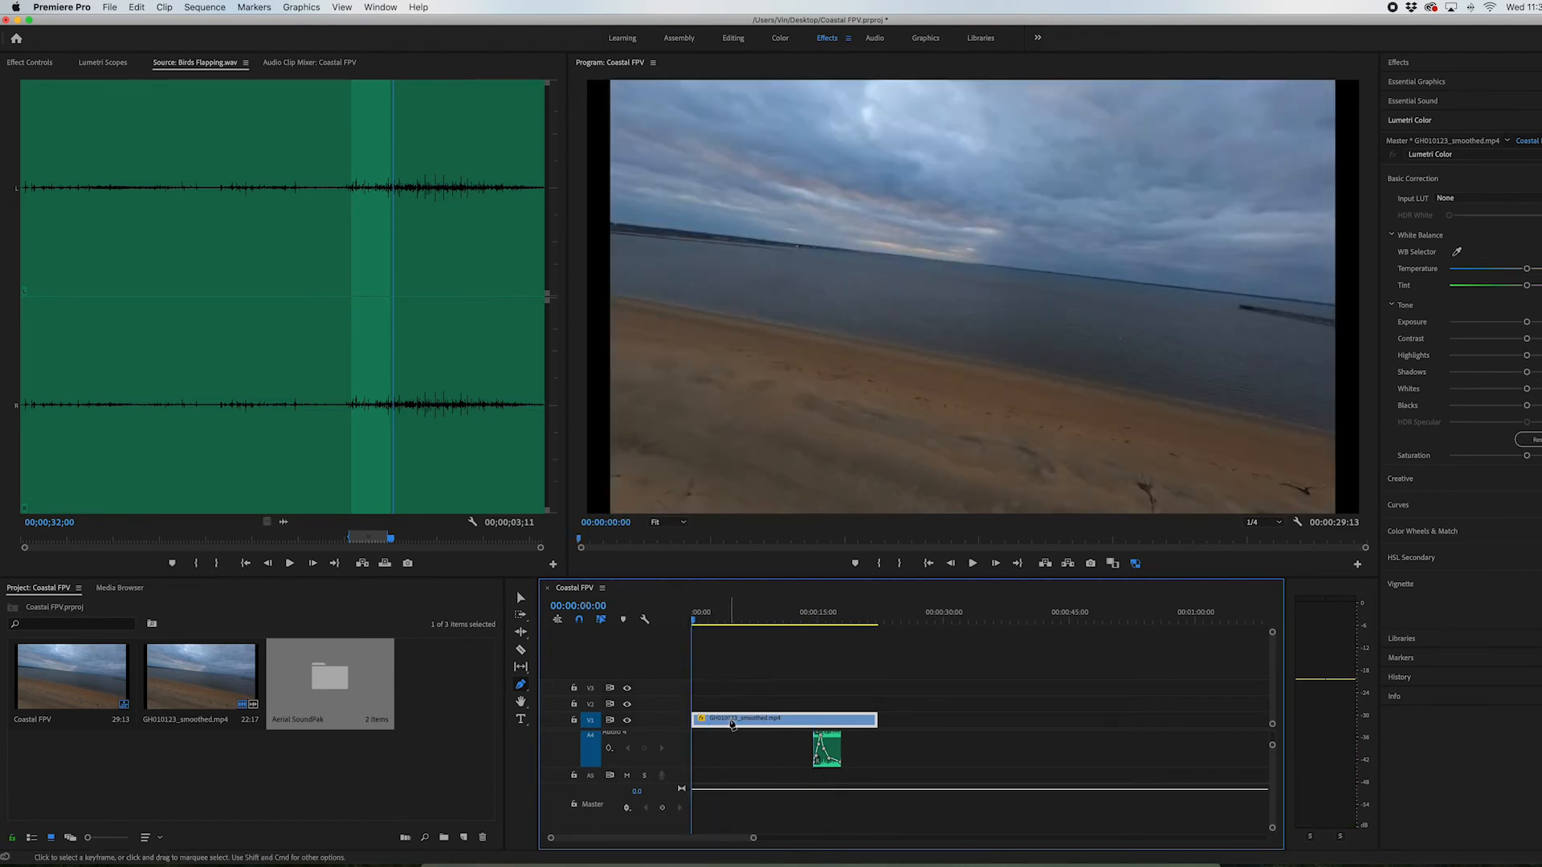
# Load Light Tone.wav from the Aerial SoundPak's Low Altitude > Wind & Bass : SFX bin into the source monitor, and close the bins
pyautogui.doubleClick(355, 681)
pyautogui.doubleClick(137, 169)
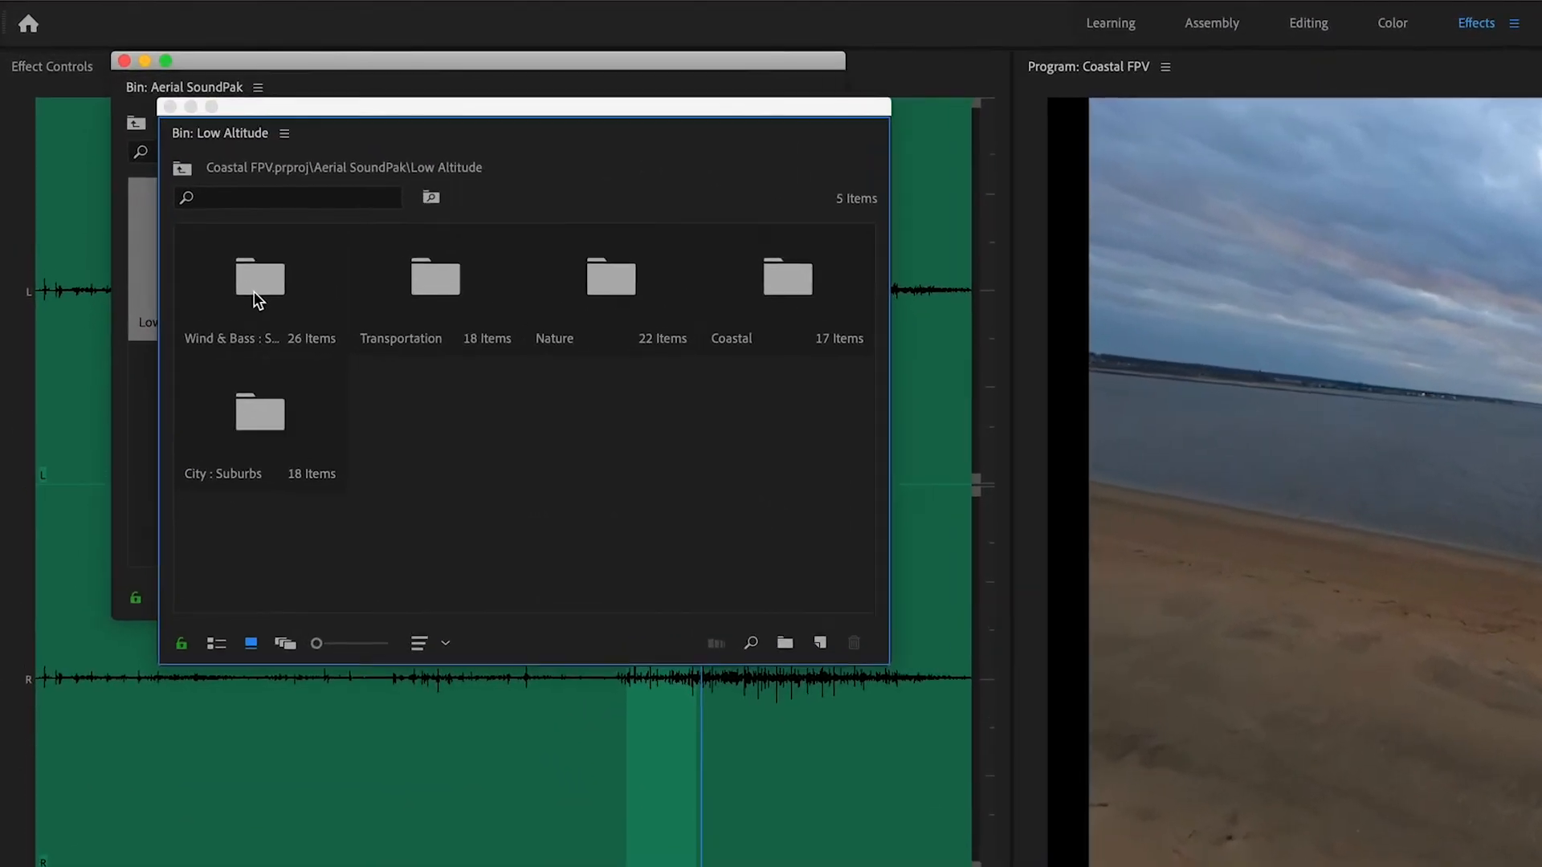
pyautogui.doubleClick(145, 191)
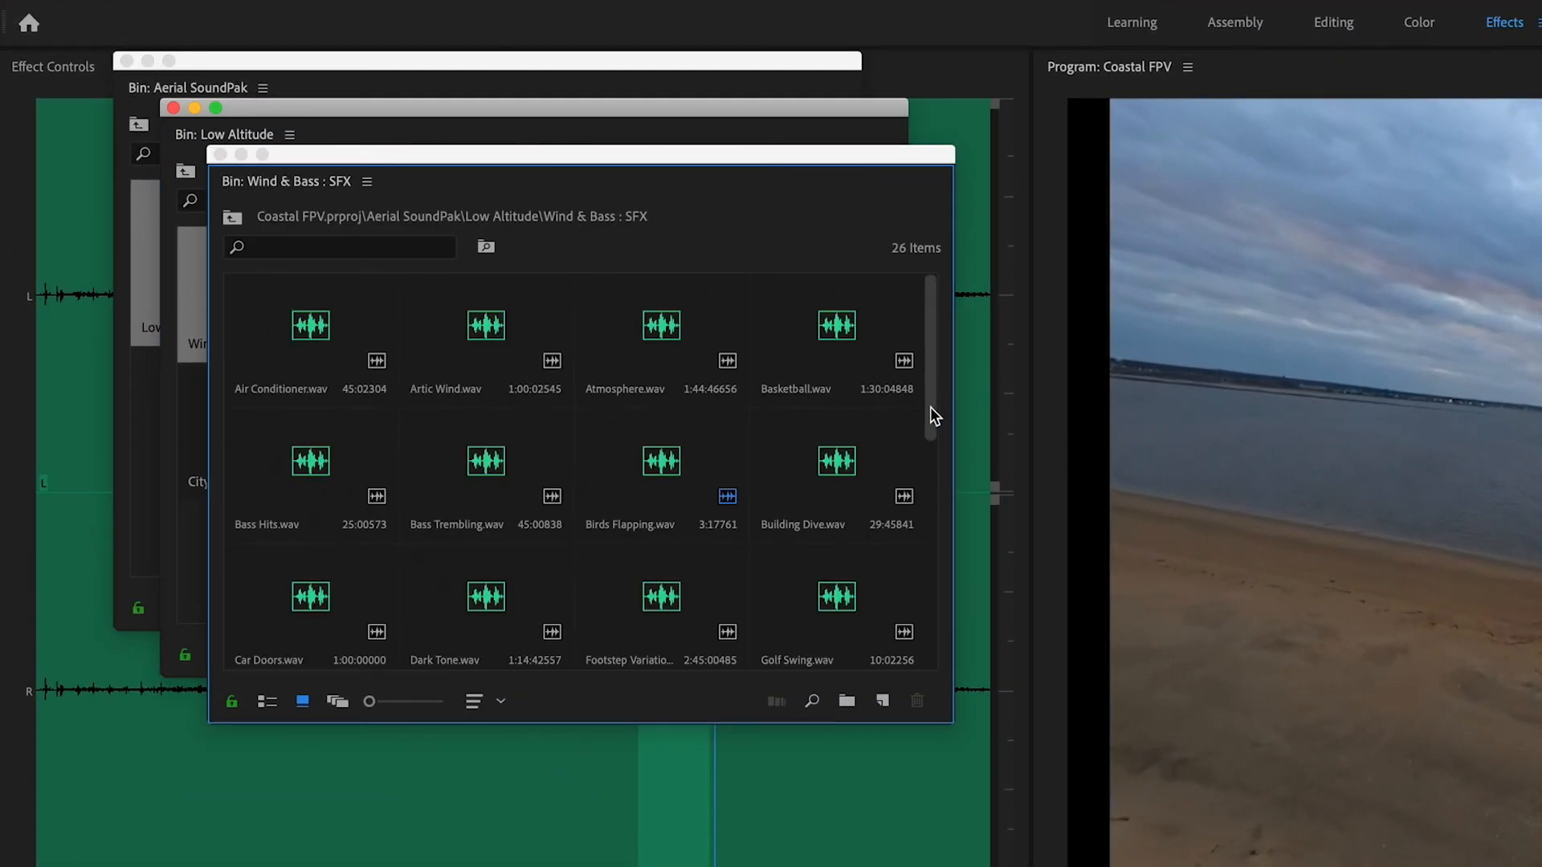
pyautogui.moveTo(929, 406); pyautogui.dragTo(943, 493)
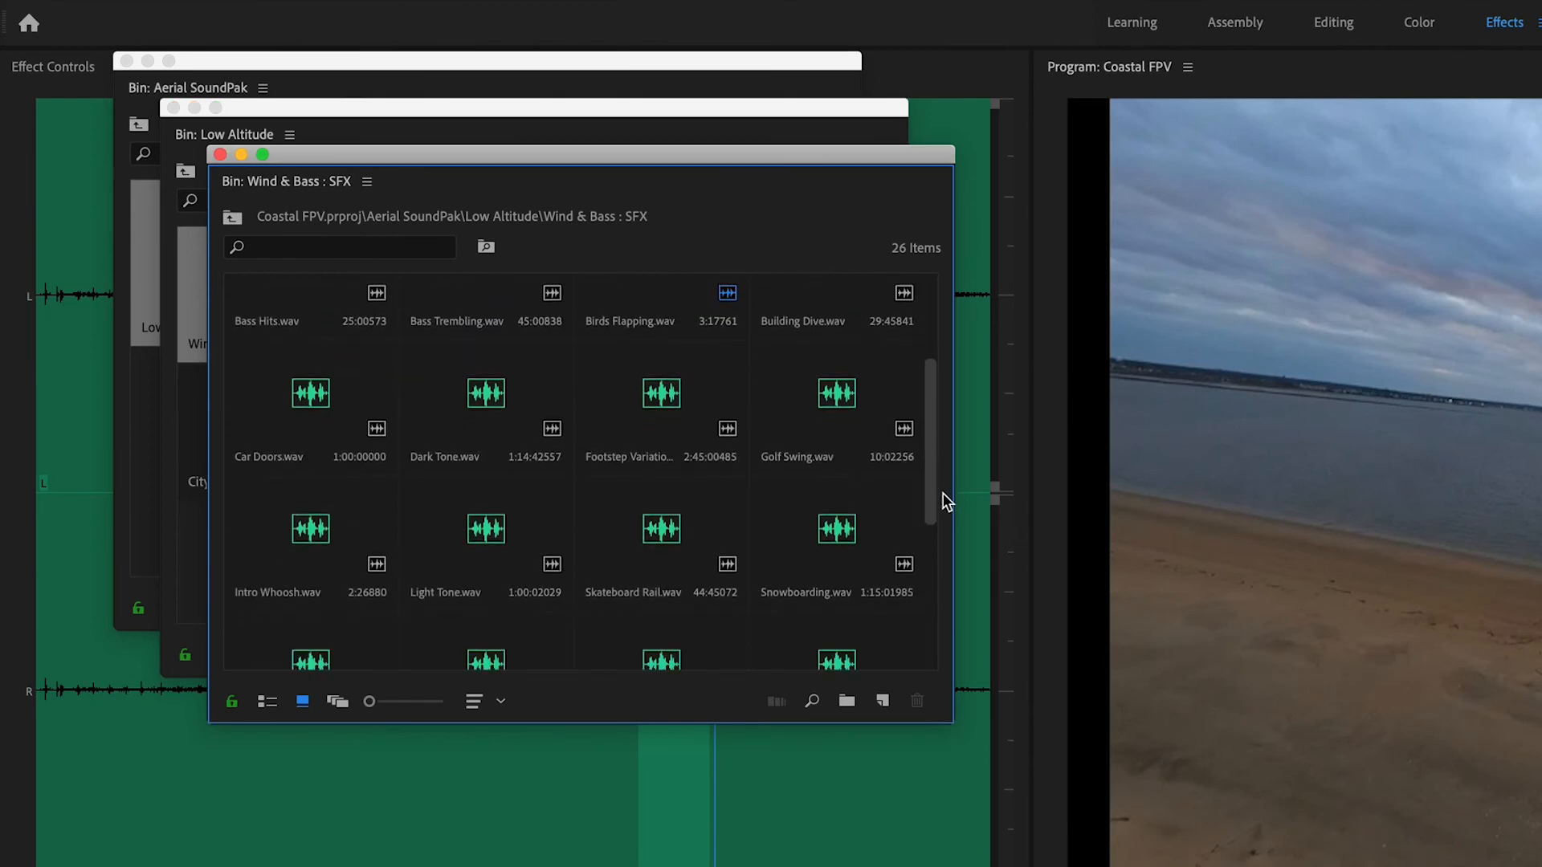
pyautogui.doubleClick(493, 534)
pyautogui.click(219, 153)
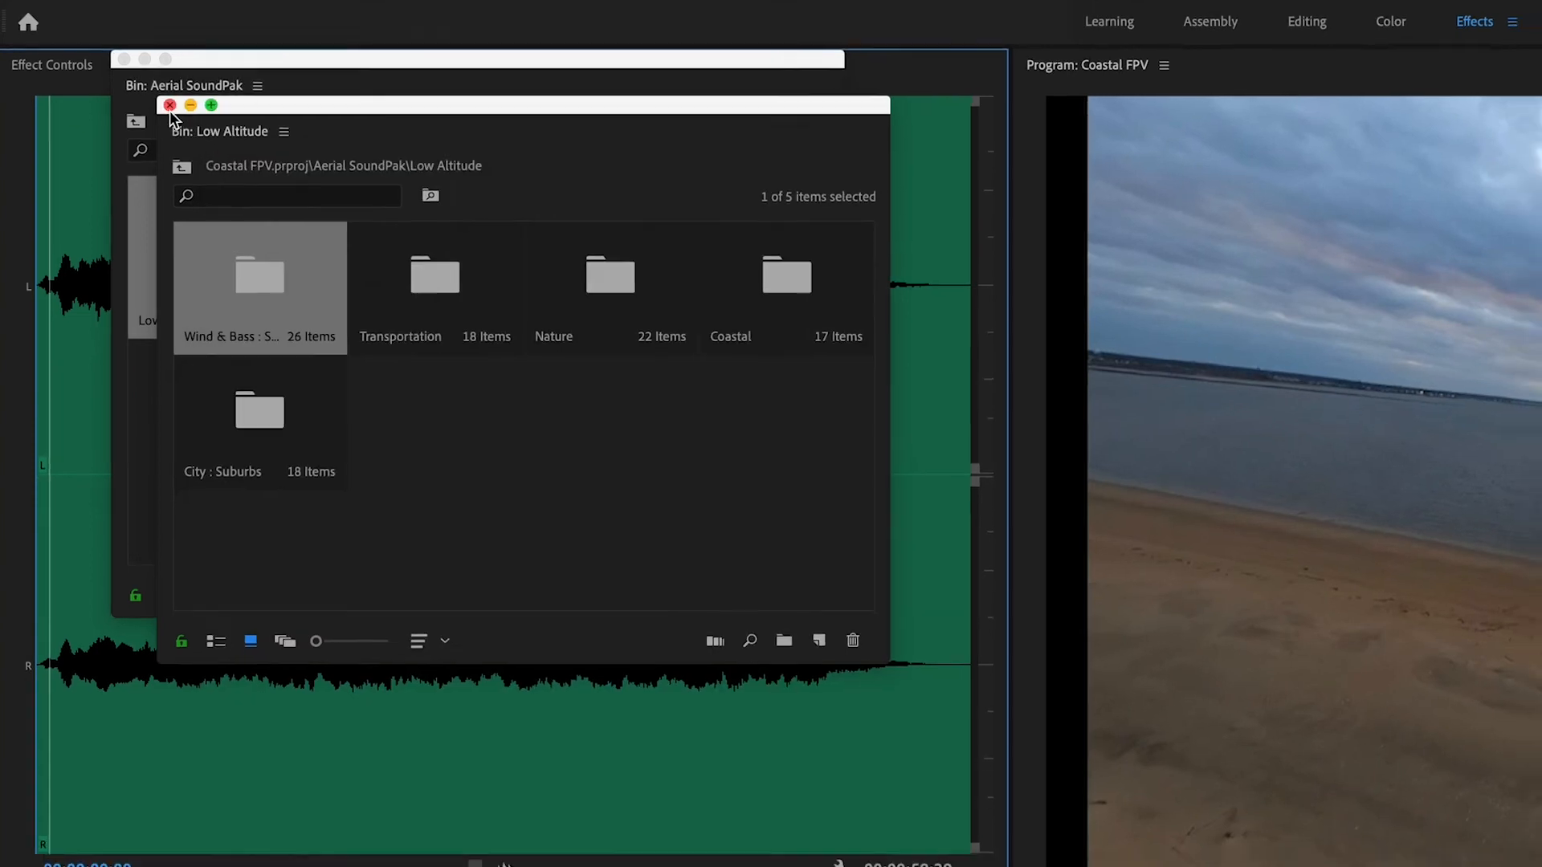
pyautogui.click(174, 107)
pyautogui.click(126, 60)
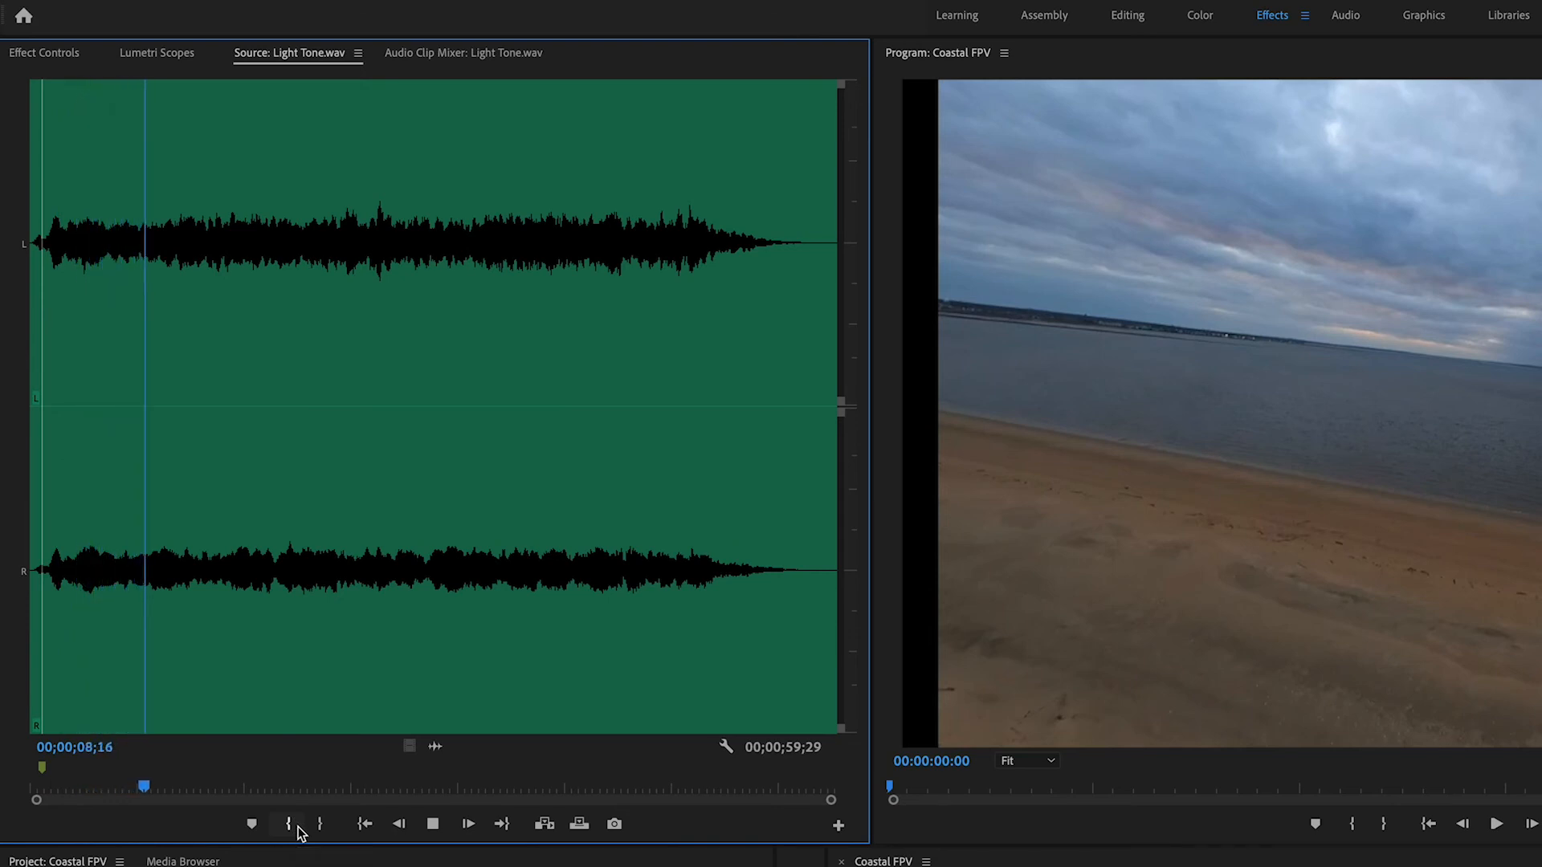
# Mark Light Tone.wav's out point at 00;00;25;01 and place its audio on track A5 at the start of the sequence
pyautogui.press('space')
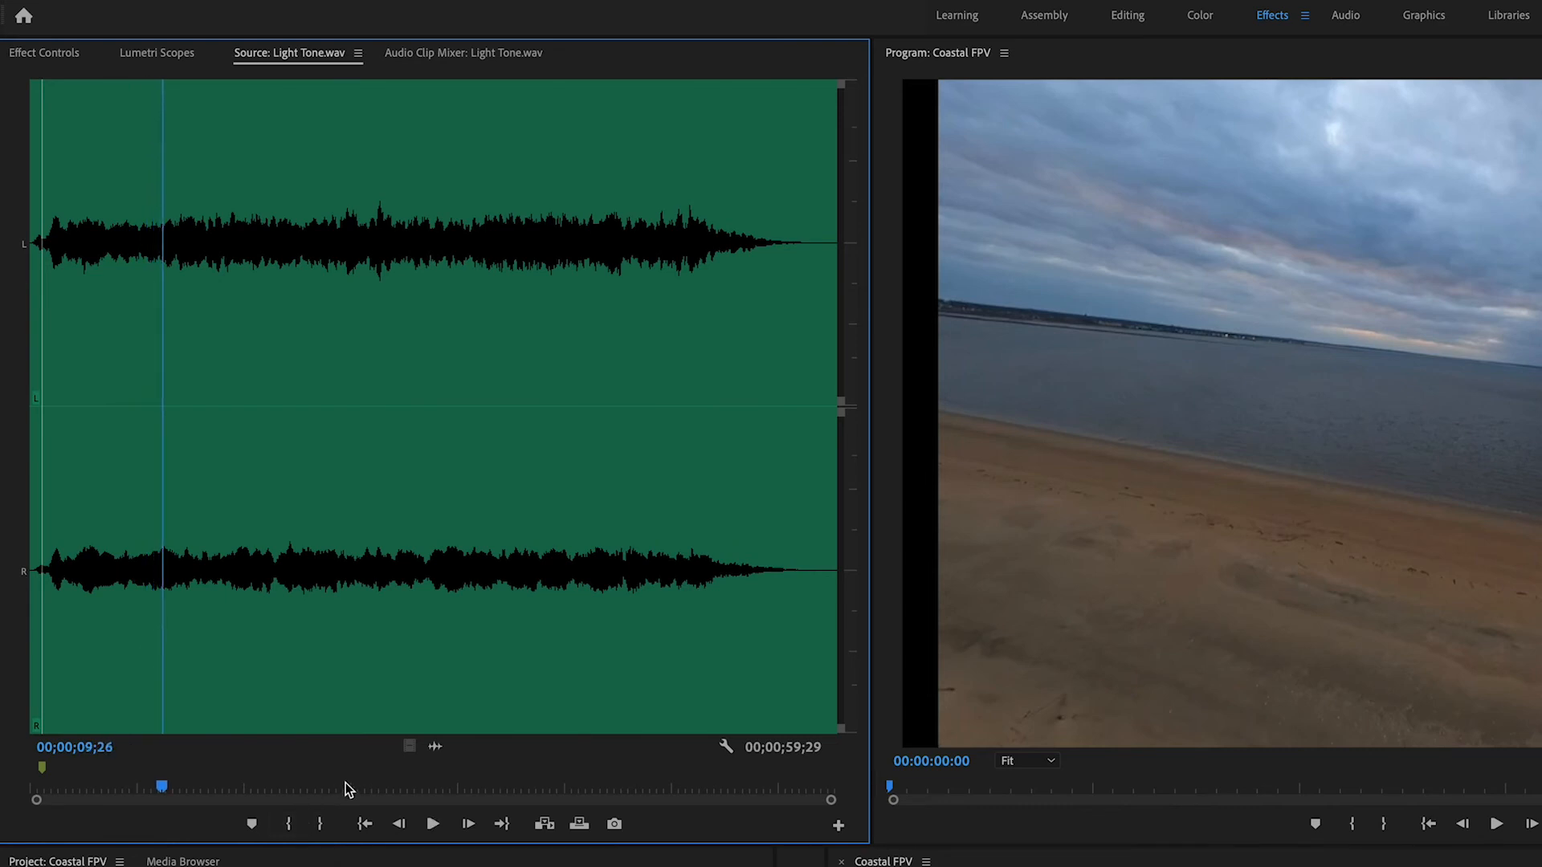
pyautogui.click(366, 787)
pyautogui.click(322, 823)
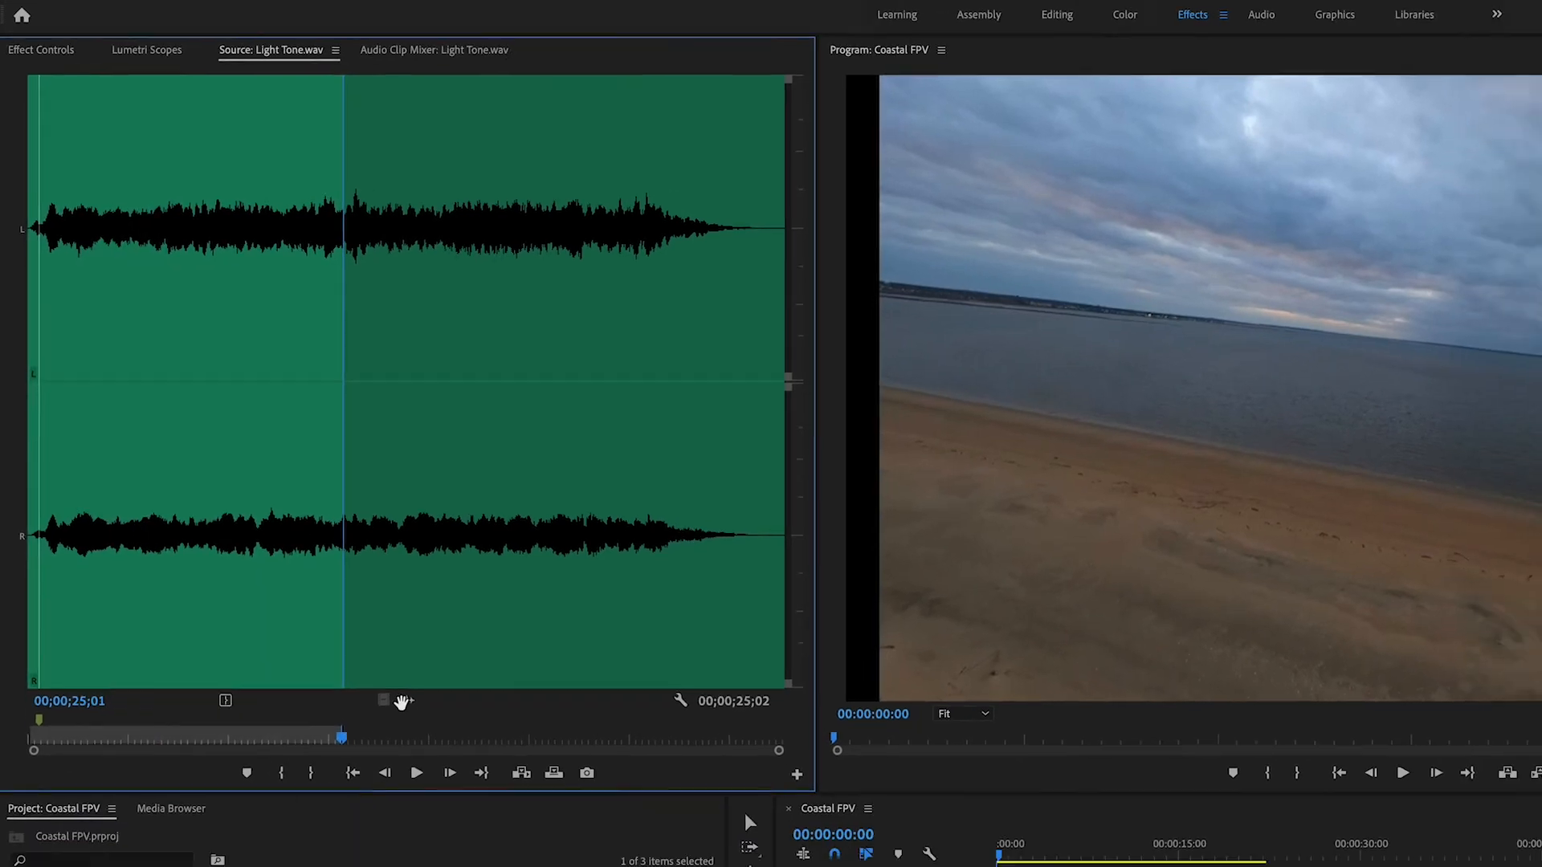
pyautogui.moveTo(434, 747); pyautogui.dragTo(710, 797)
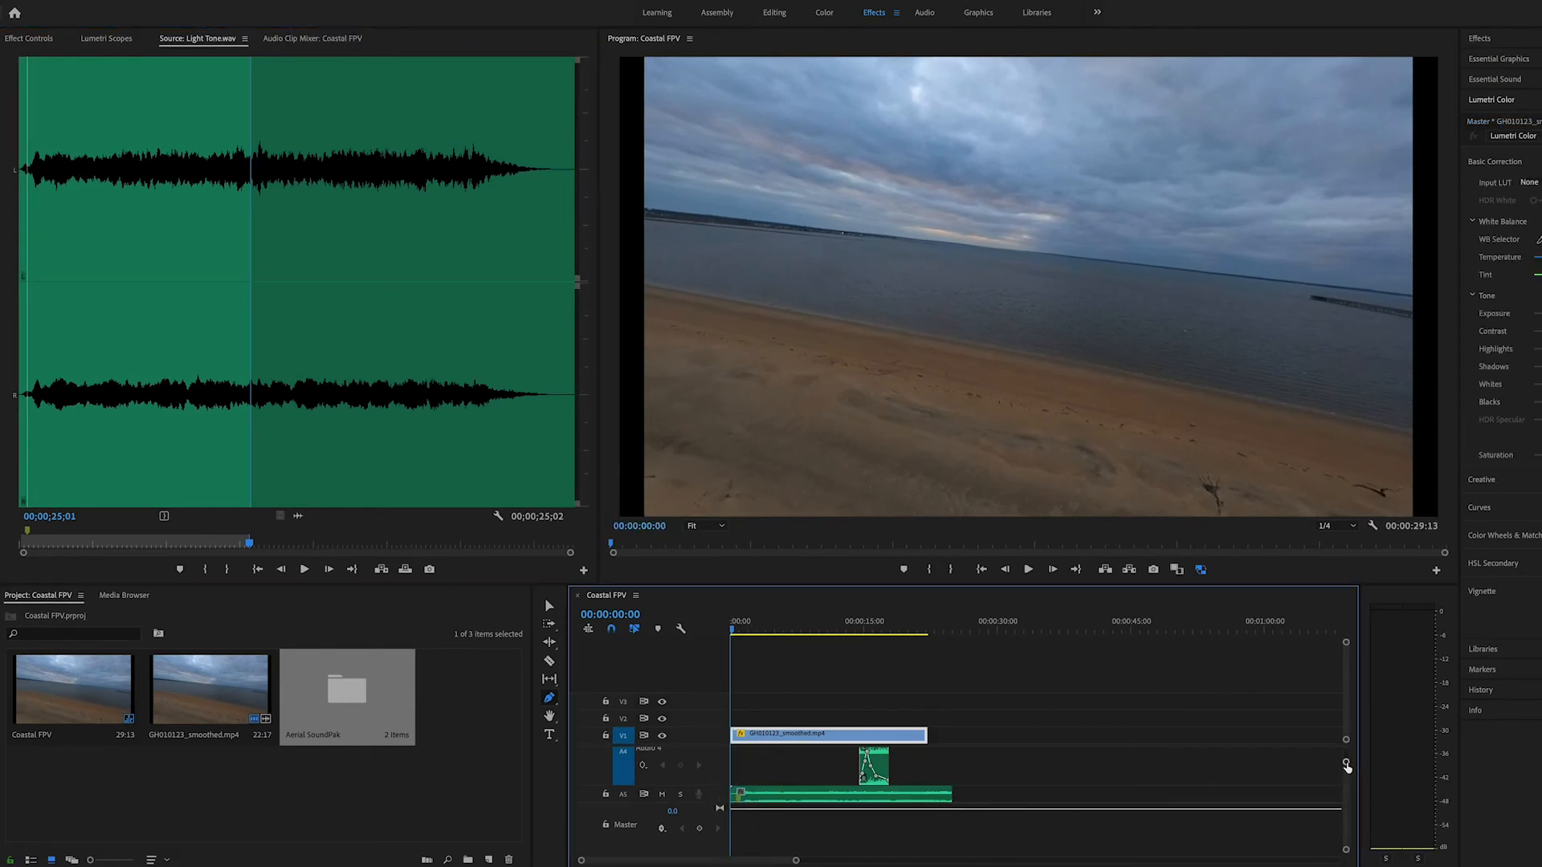
# Enlarge track A5 and add volume keyframes that fade Light Tone.wav in from silence to a low level and out near its end
pyautogui.moveTo(1346, 763); pyautogui.dragTo(1346, 772)
pyautogui.scroll(-3, 848, 821)
pyautogui.scroll(-4, 847, 821)
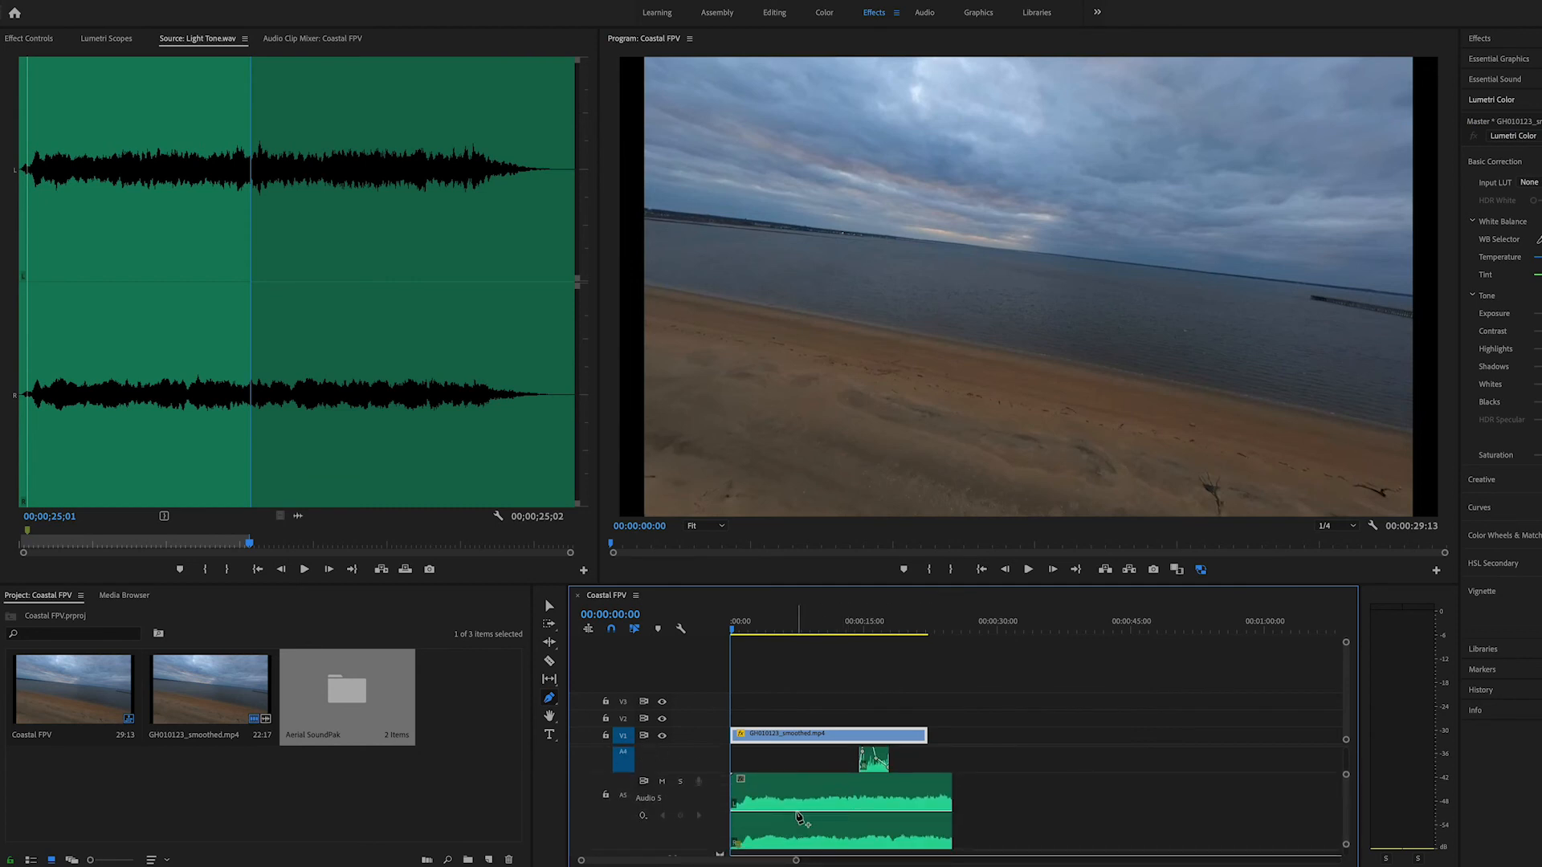
pyautogui.click(799, 817)
pyautogui.moveTo(799, 817); pyautogui.dragTo(733, 843)
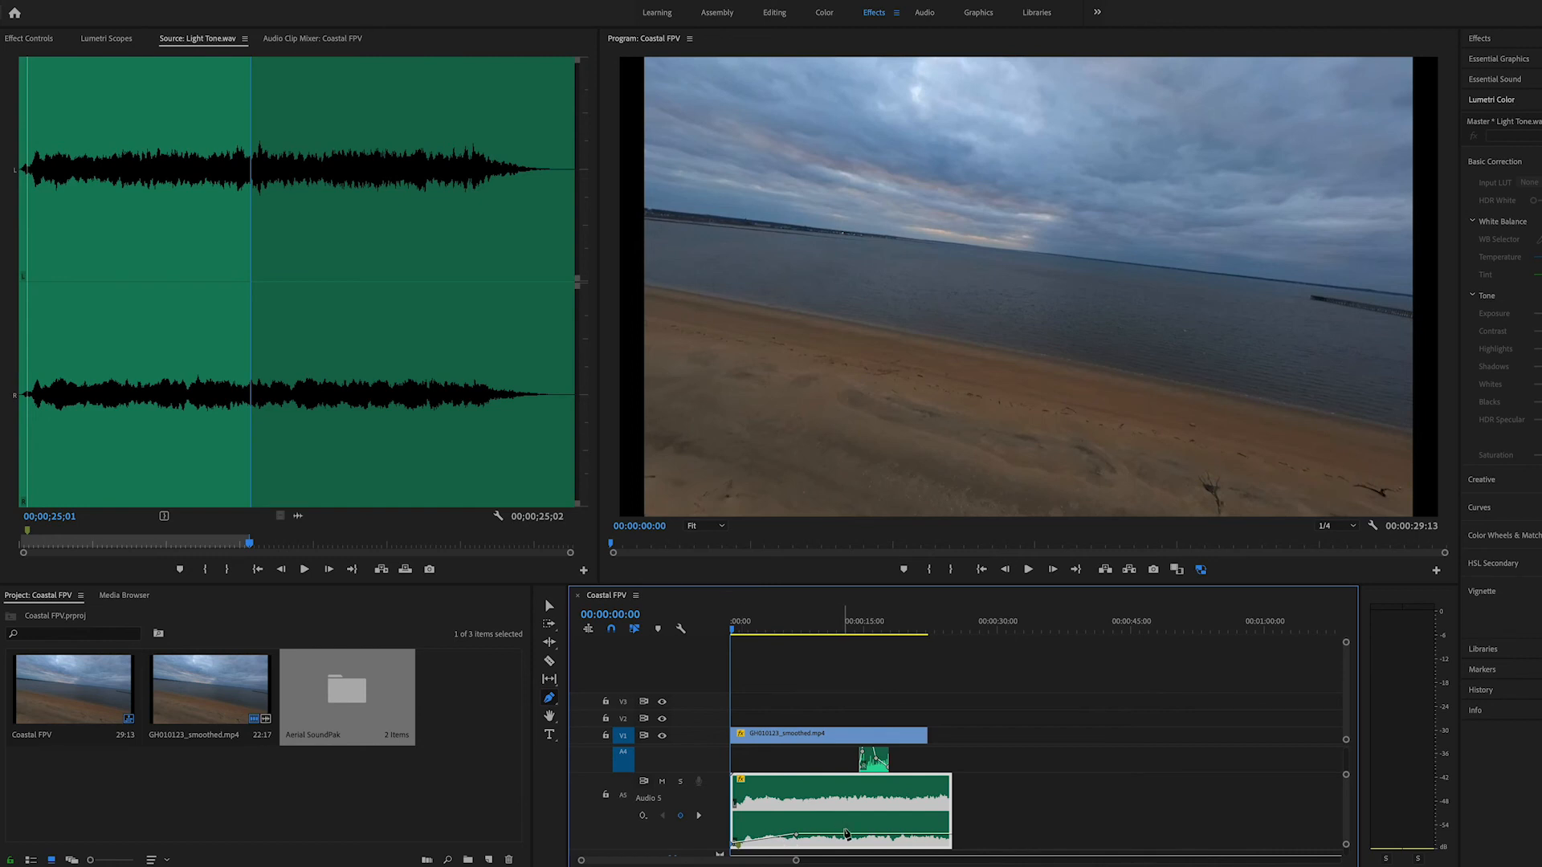
pyautogui.moveTo(853, 837); pyautogui.dragTo(919, 844)
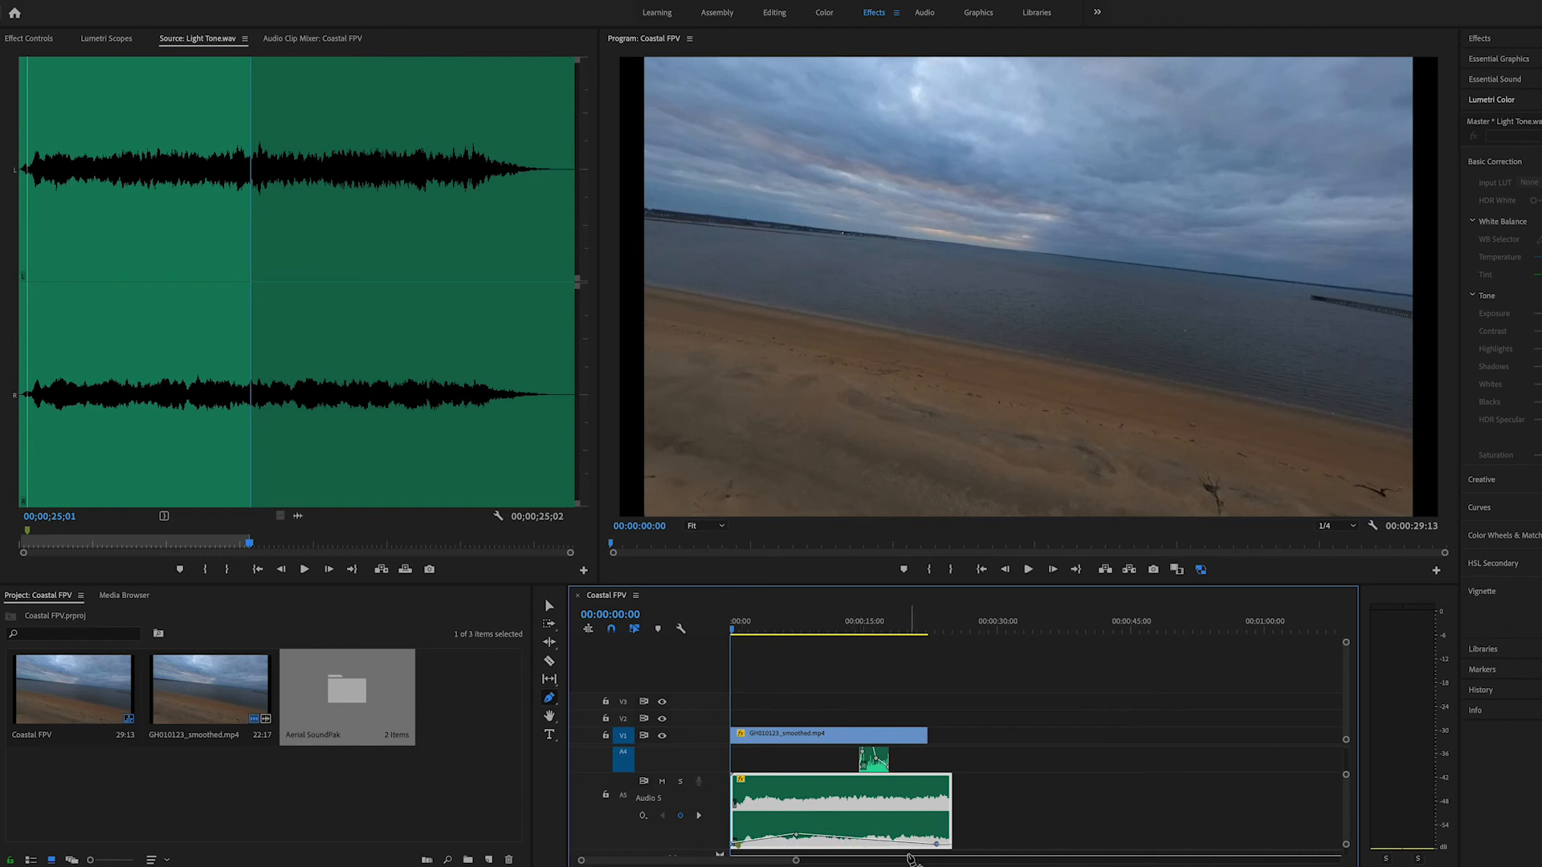
pyautogui.click(898, 837)
# Play the complete mix from the start, return the playhead to 00:00:00:00, and review the layered audio tracks
pyautogui.moveTo(747, 630); pyautogui.dragTo(685, 630)
pyautogui.click(784, 734)
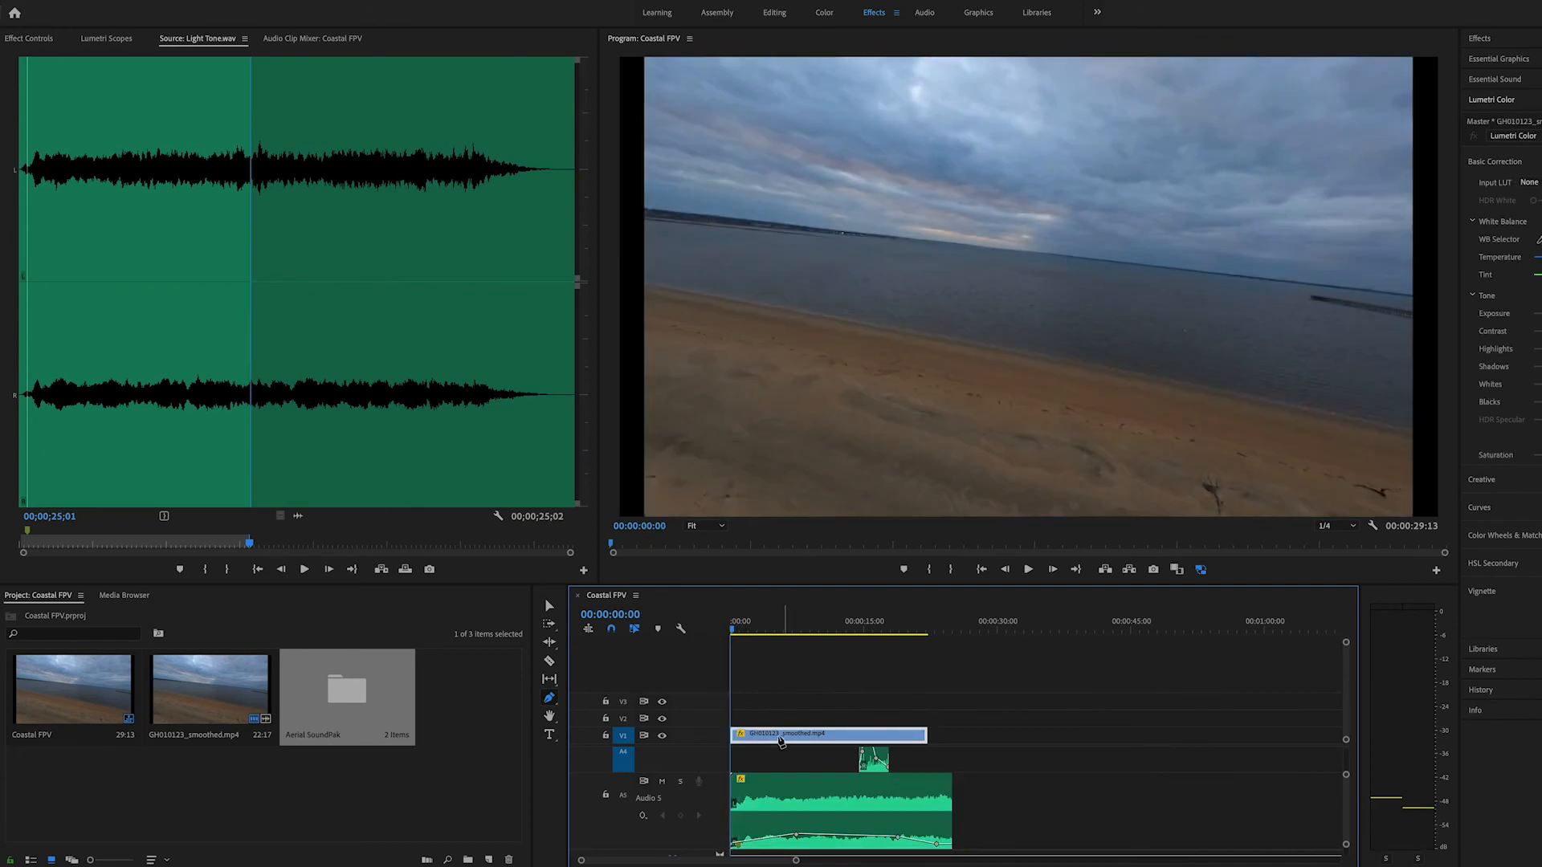
pyautogui.press('space')
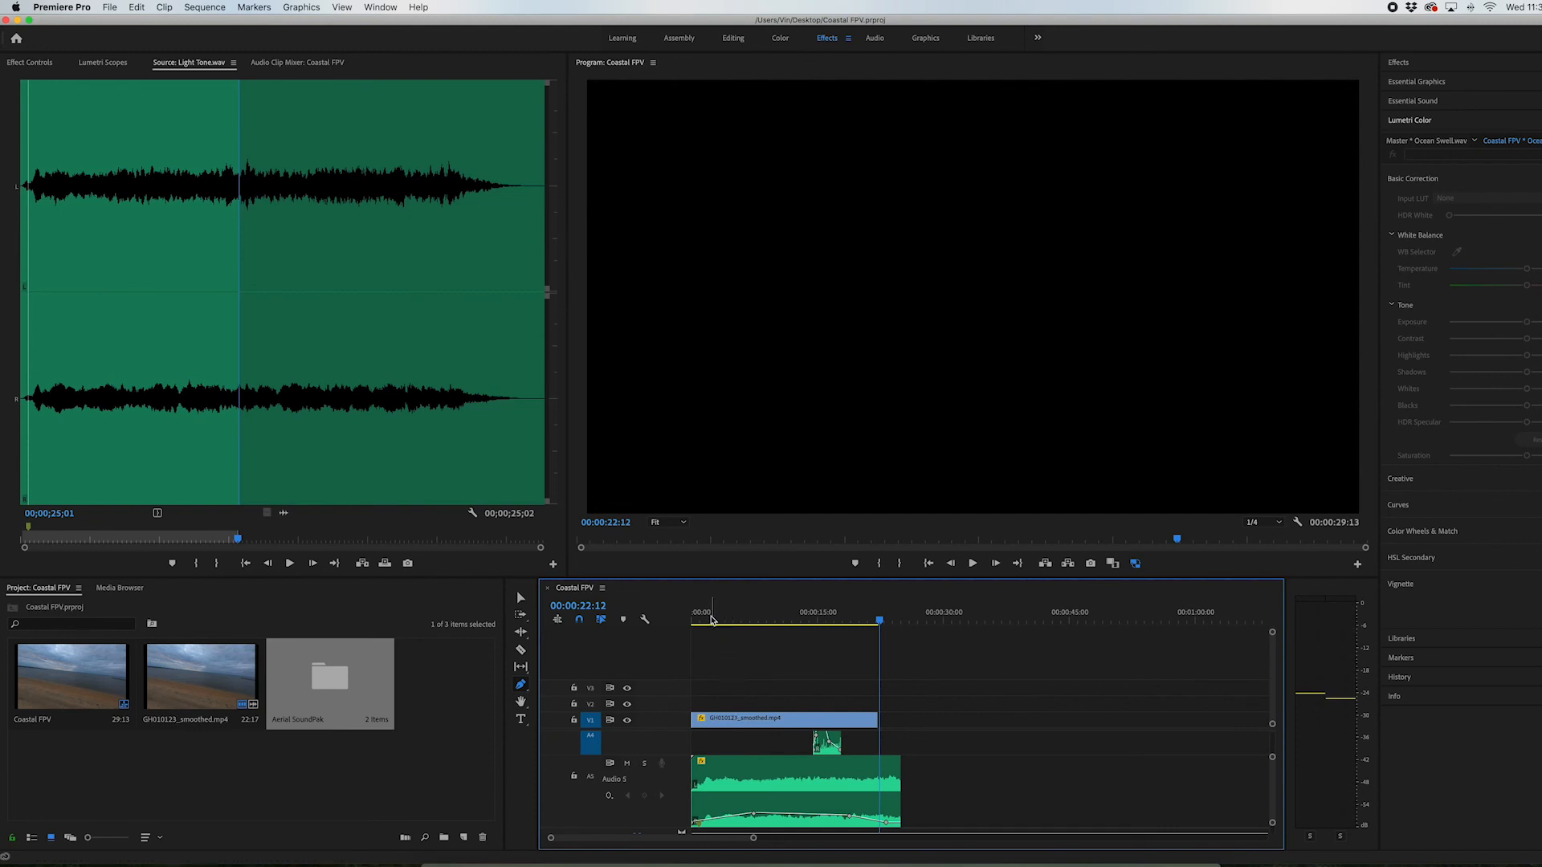
pyautogui.moveTo(710, 619); pyautogui.dragTo(681, 623)
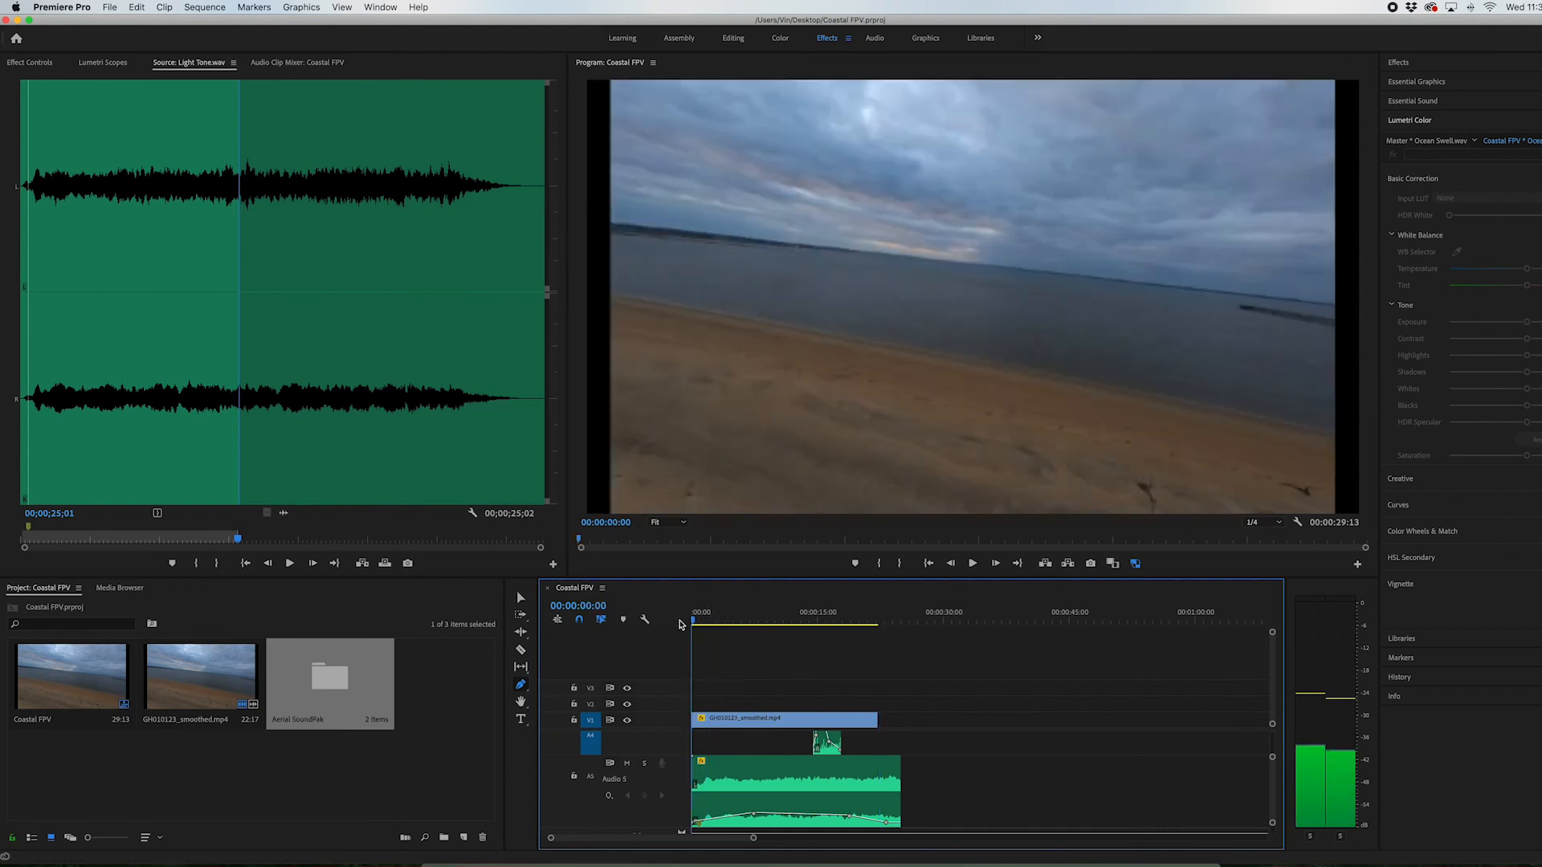
pyautogui.click(740, 728)
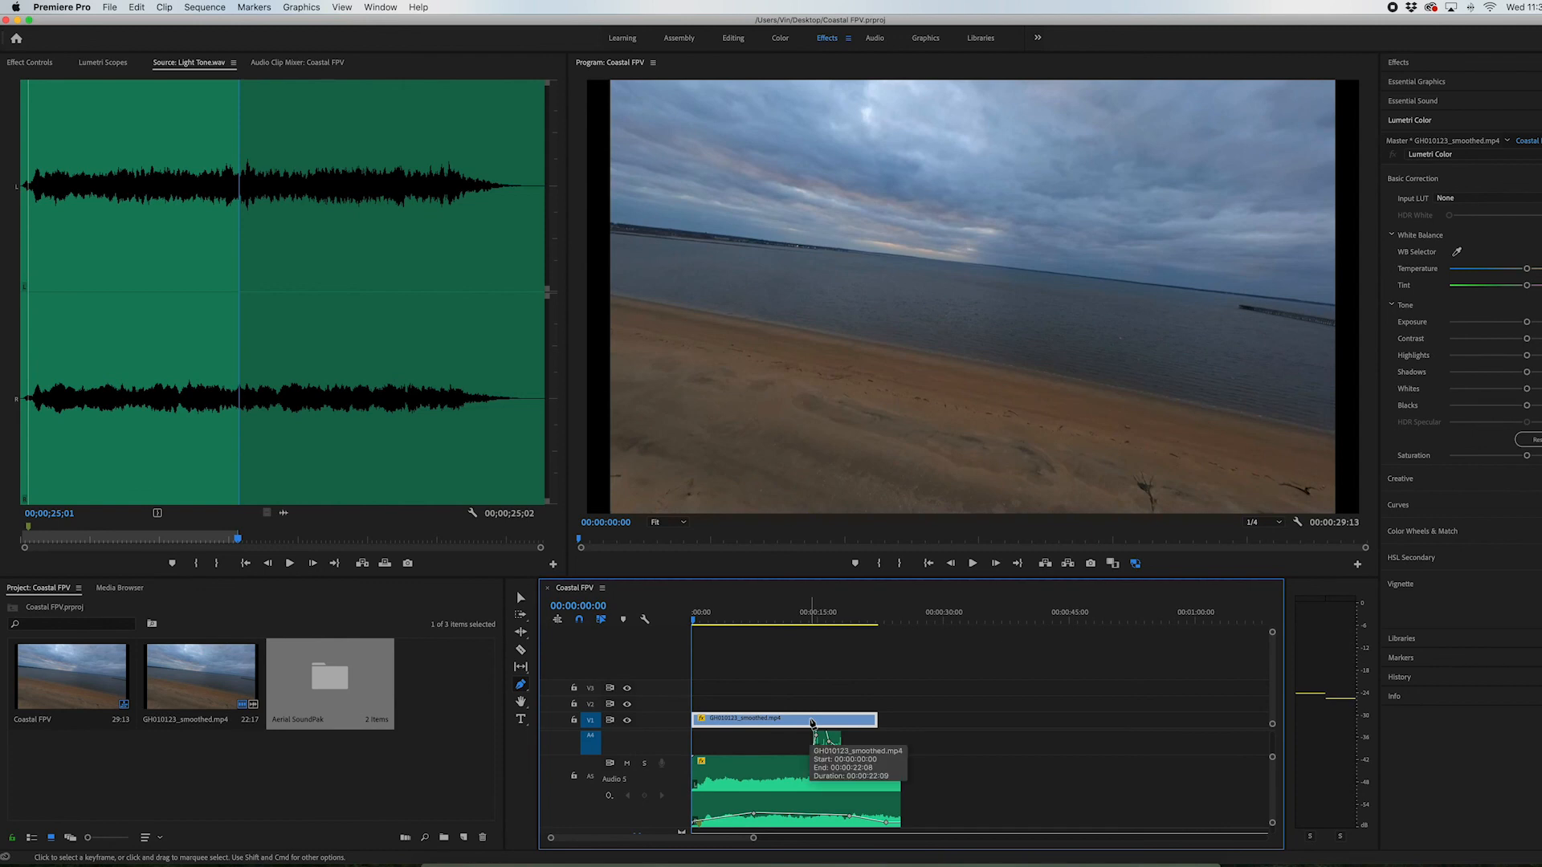
pyautogui.moveTo(1271, 757); pyautogui.dragTo(1271, 747)
pyautogui.scroll(5, 1216, 769)
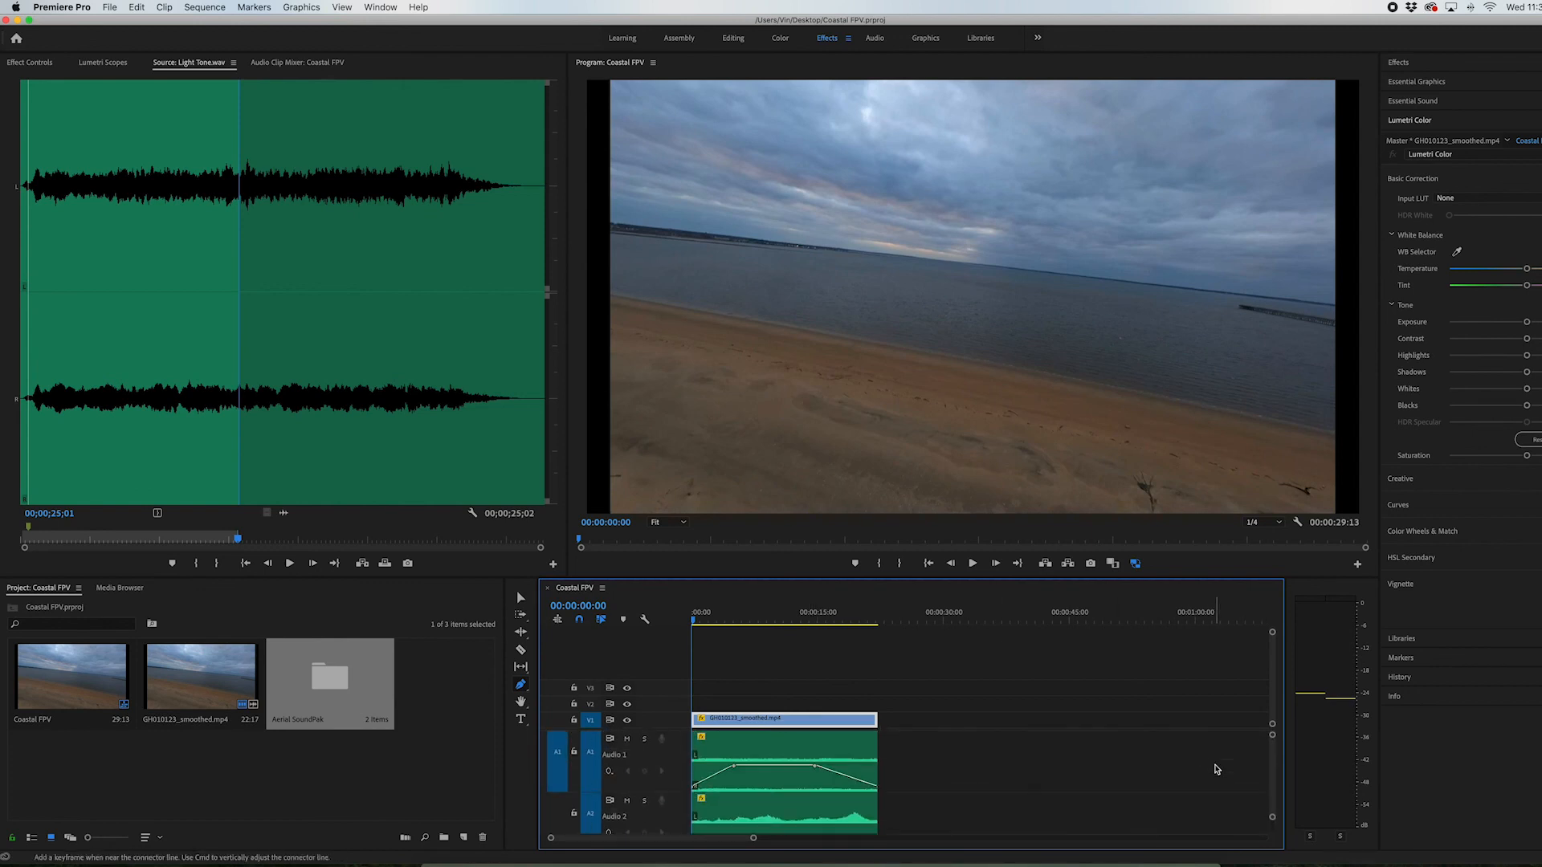